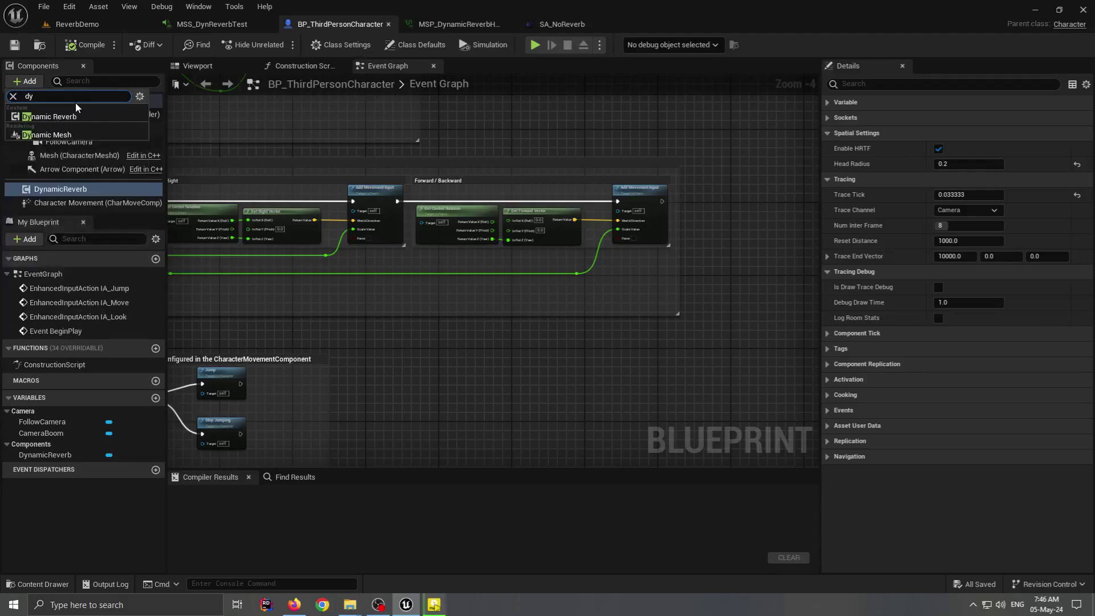
Turn on Is Draw Trace Debug for the DynamicReverb component, compile the character blueprint, and play the ReverbDemo level
{"action": "left_click", "coordinate": [89, 190]}
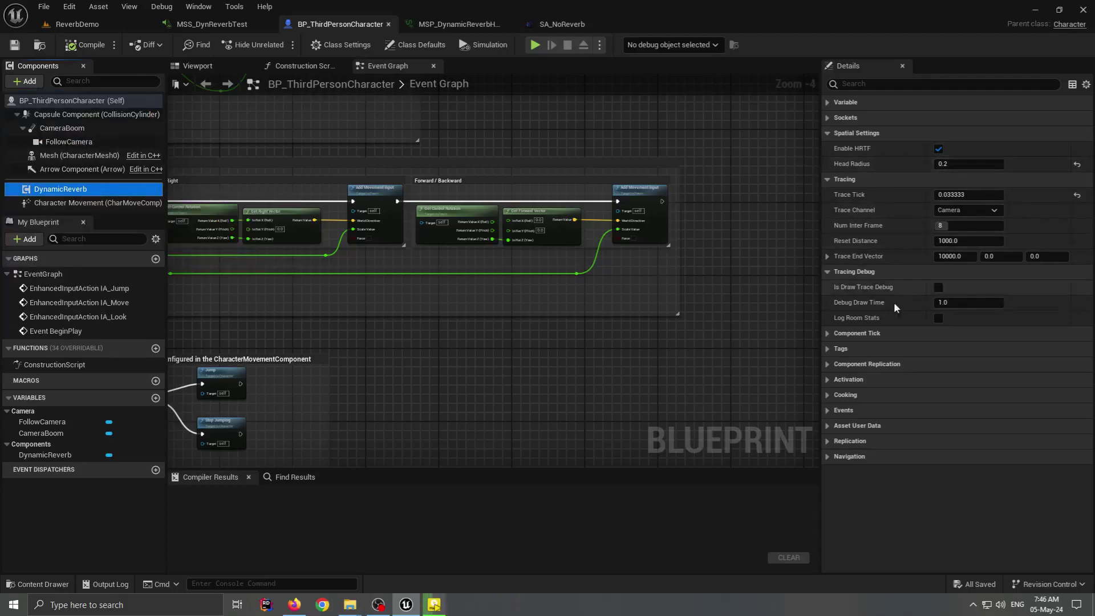
{"action": "left_click", "coordinate": [938, 286]}
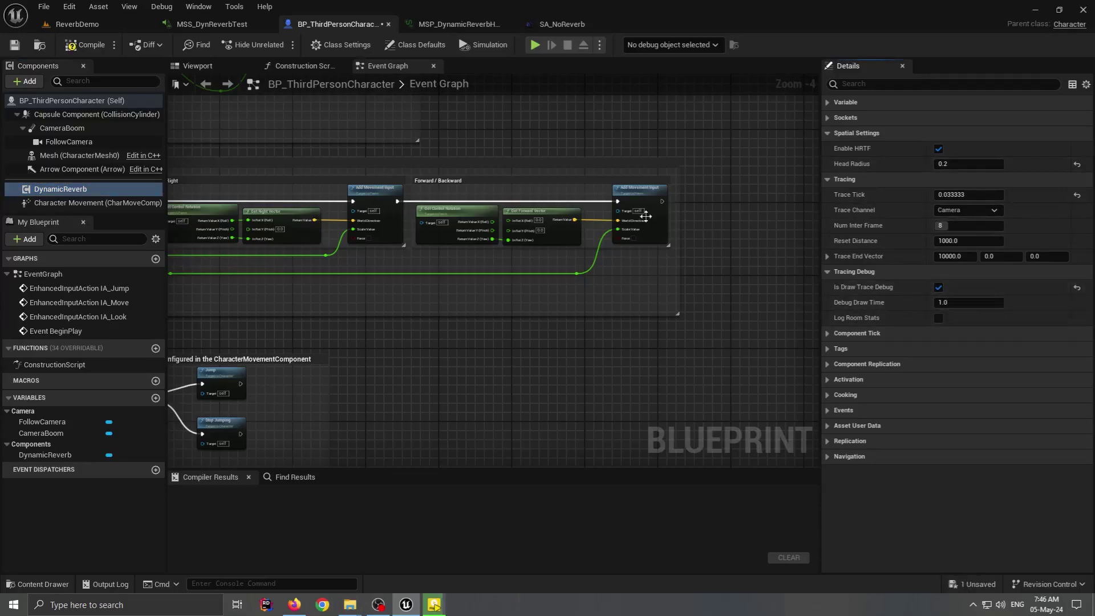
{"action": "left_click", "coordinate": [83, 45]}
{"action": "left_click", "coordinate": [77, 24]}
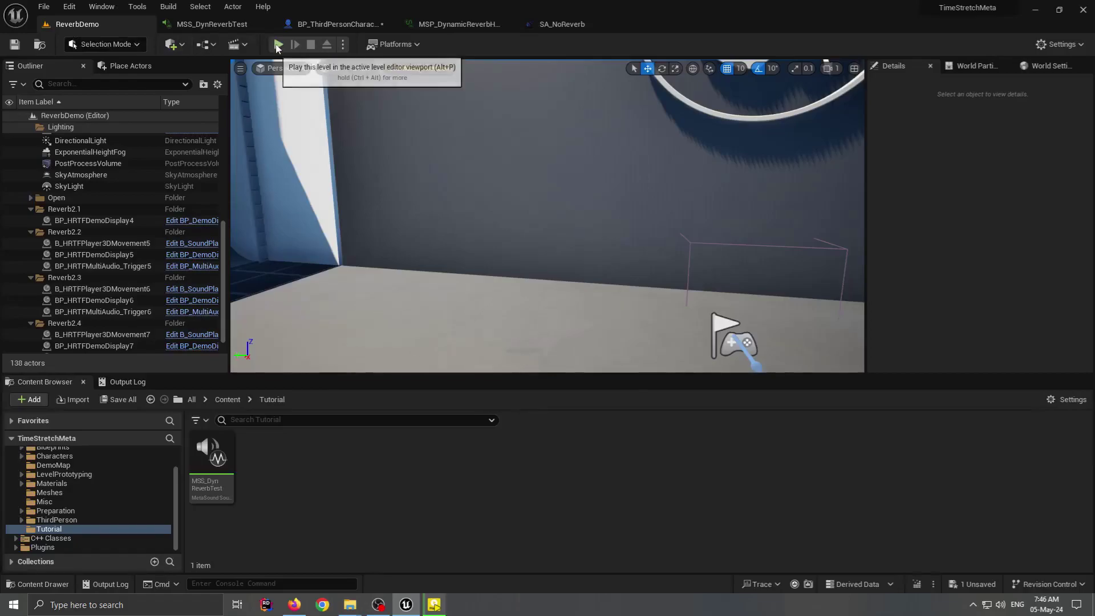
{"action": "key", "text": "alt+p"}
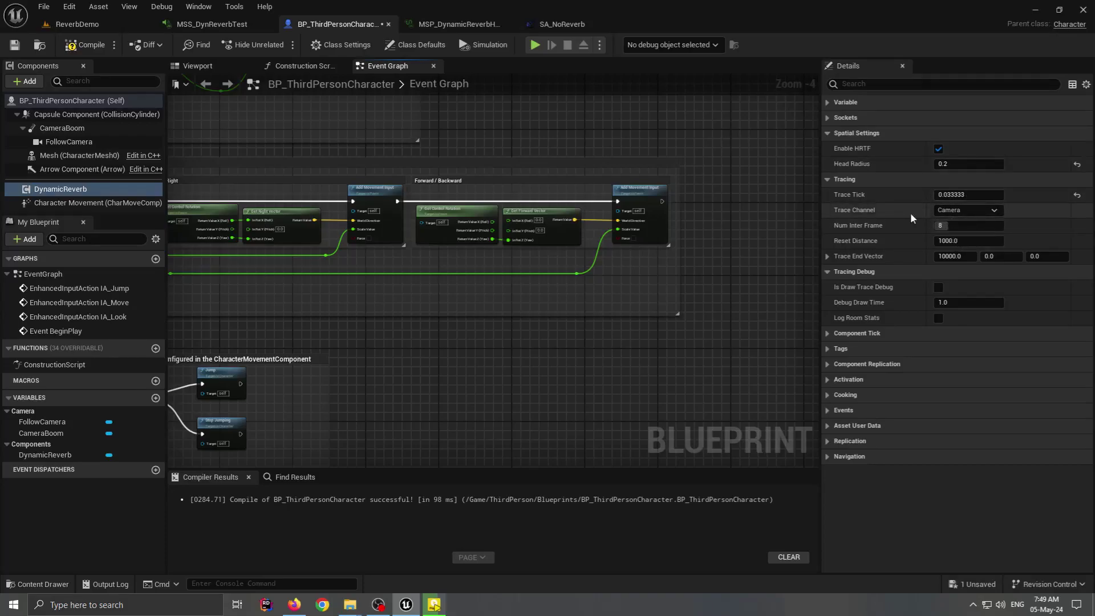
Examine the available Trace Channel options of the DynamicReverb component without changing the selection
{"action": "left_click", "coordinate": [963, 210]}
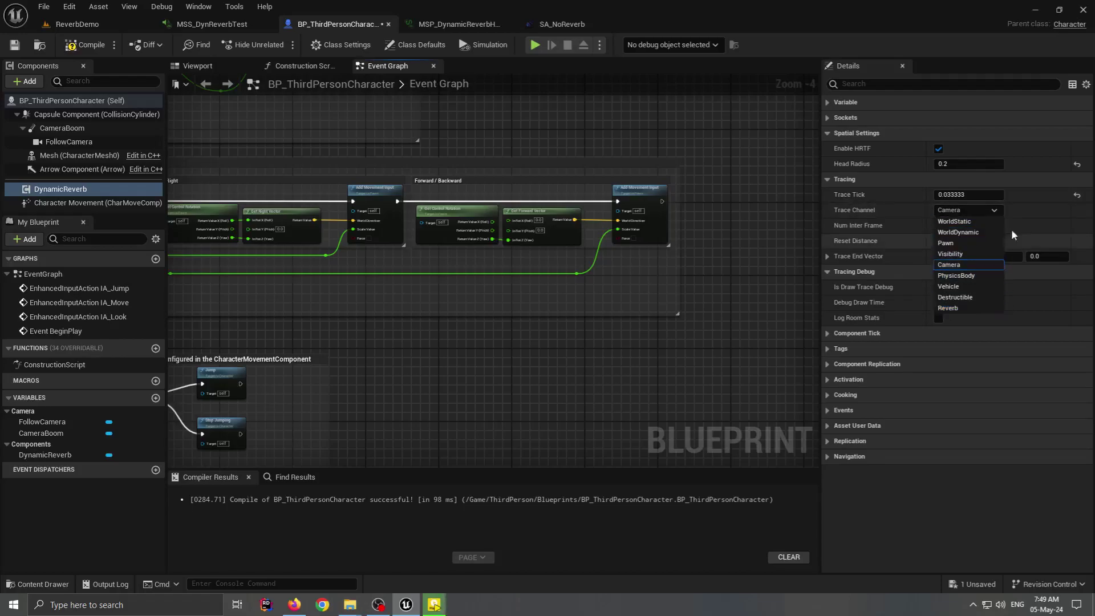
{"action": "left_click", "coordinate": [1019, 226]}
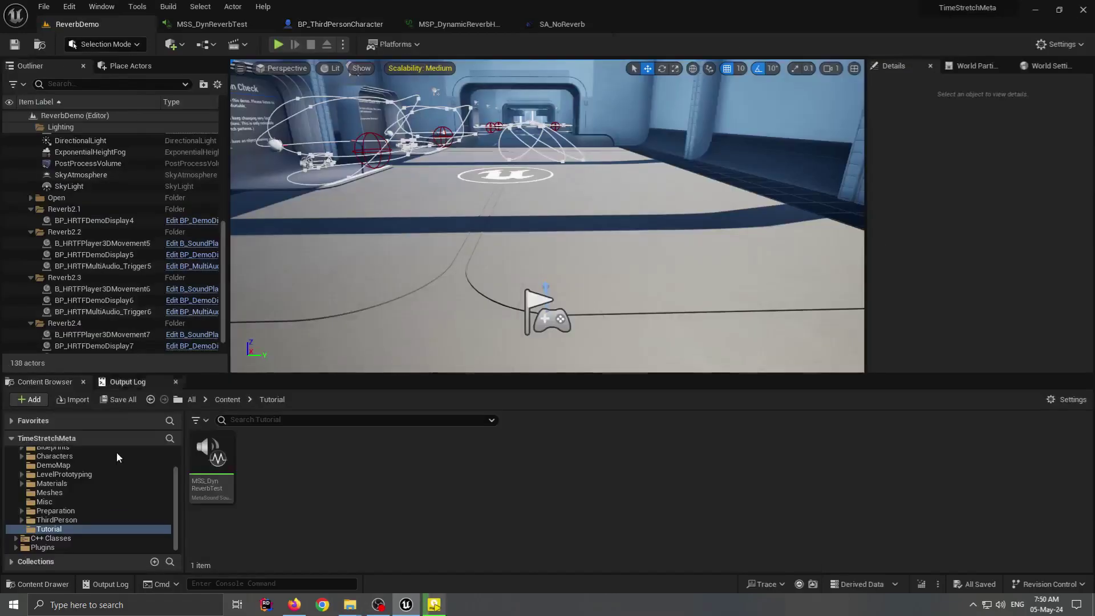
Open the MSS_DynReverbTest MetaSound source and add the ModalSpatial interface to it
{"action": "double_click", "coordinate": [223, 504]}
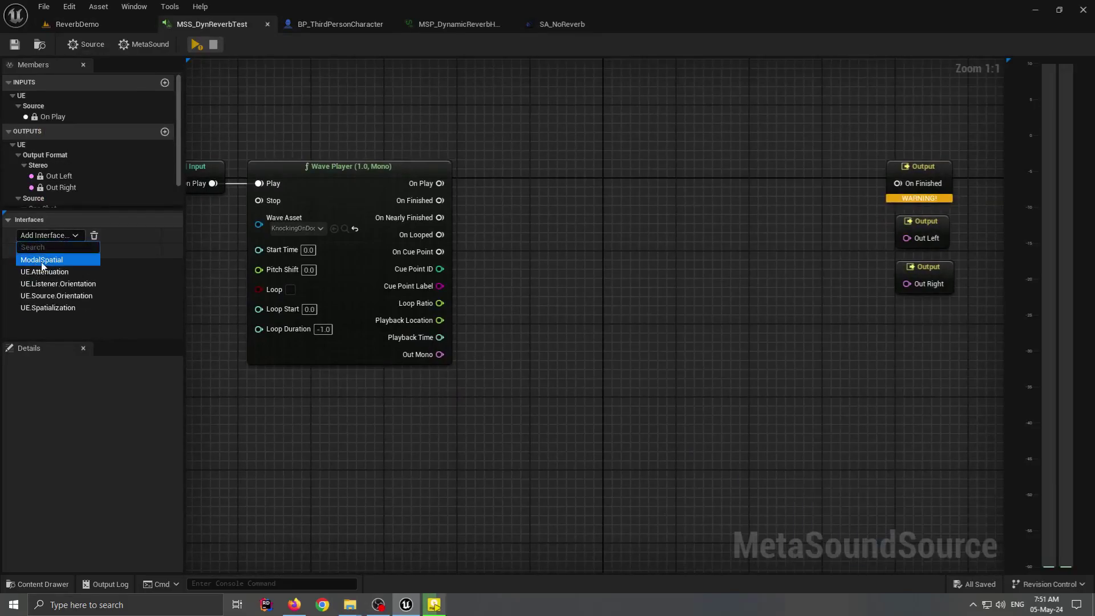
{"action": "left_click", "coordinate": [41, 260]}
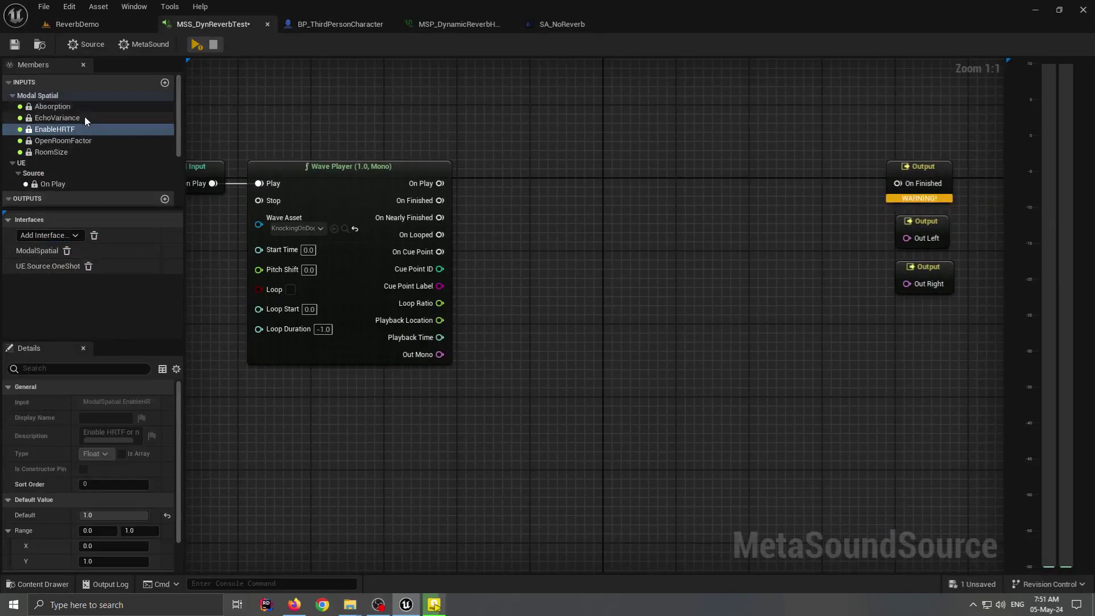
Compare the MetaSound's ModalSpatial inputs with the DynamicReverb component's settings in BP_ThirdPersonCharacter
{"action": "mouse_move", "coordinate": [67, 109]}
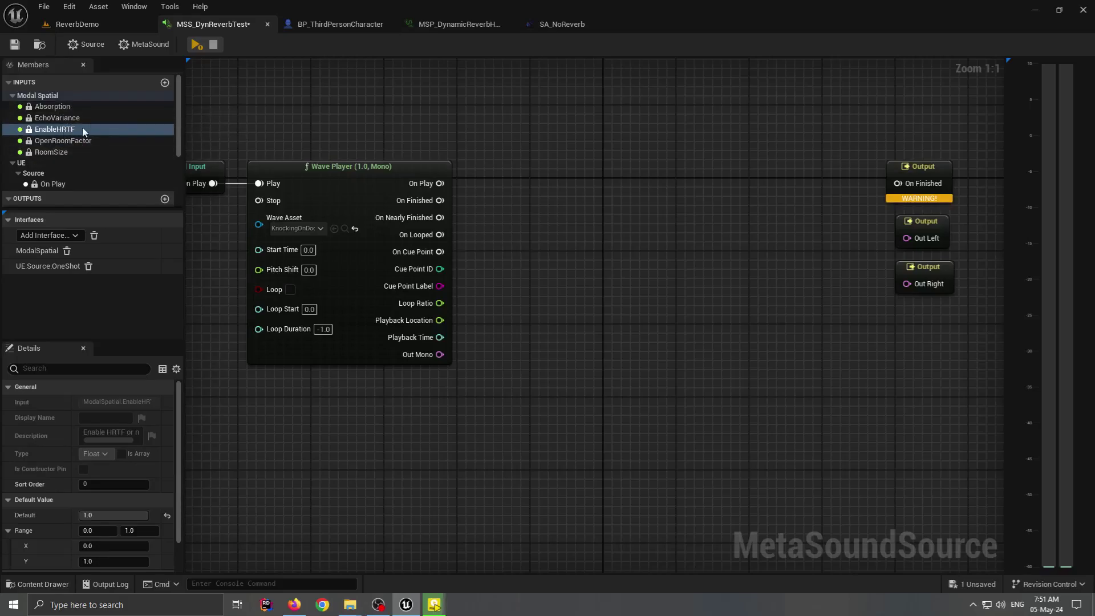
{"action": "left_click", "coordinate": [328, 24]}
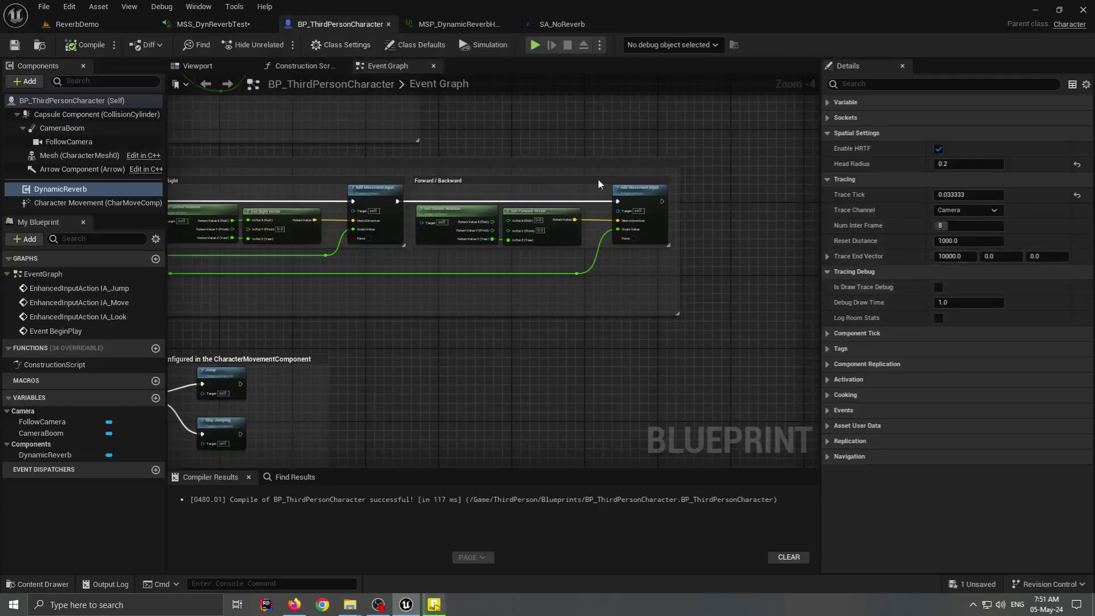
{"action": "left_click", "coordinate": [218, 27]}
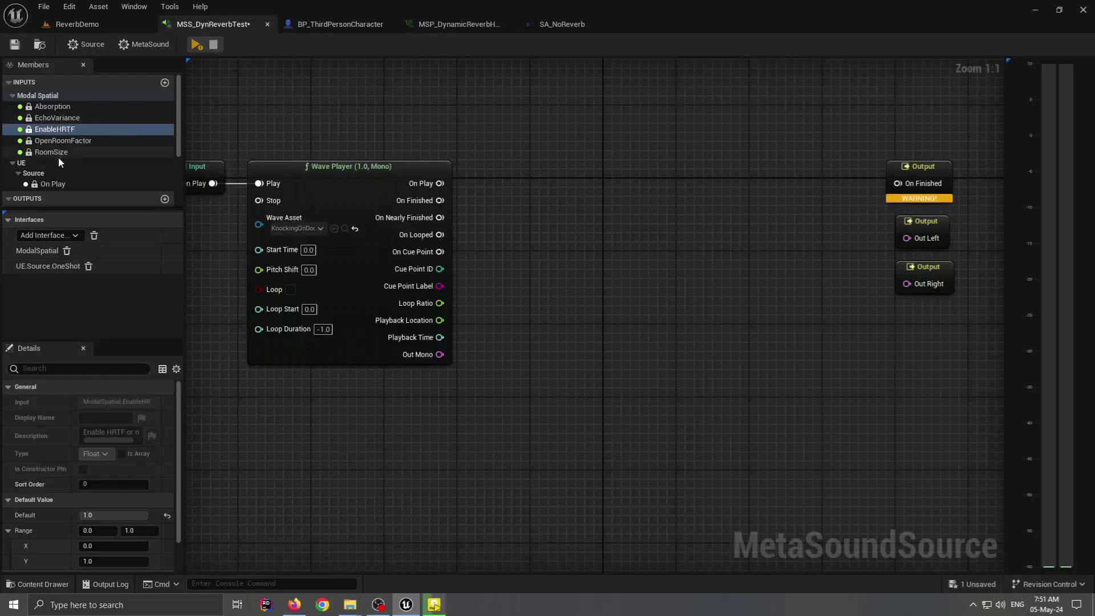
Check the audio Source Data Override Plugin choice for the Windows platform in the project settings
{"action": "left_click", "coordinate": [69, 7]}
{"action": "left_click", "coordinate": [98, 100]}
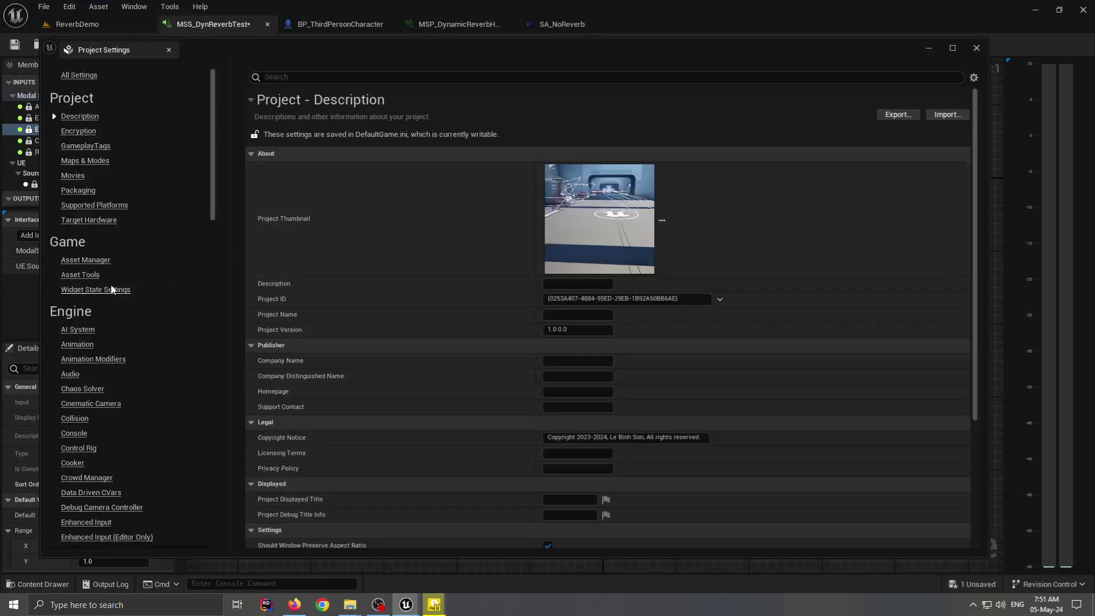
{"action": "scroll", "coordinate": [112, 295], "scroll_direction": "down", "scroll_amount": 2}
{"action": "scroll", "coordinate": [111, 295], "scroll_direction": "down", "scroll_amount": 15}
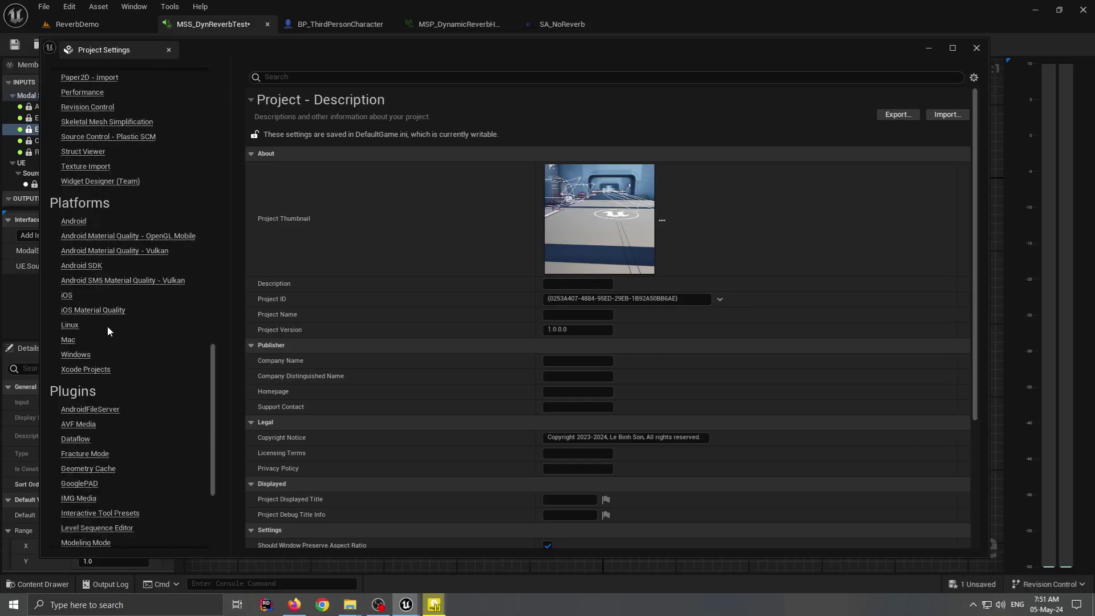
{"action": "left_click", "coordinate": [85, 355]}
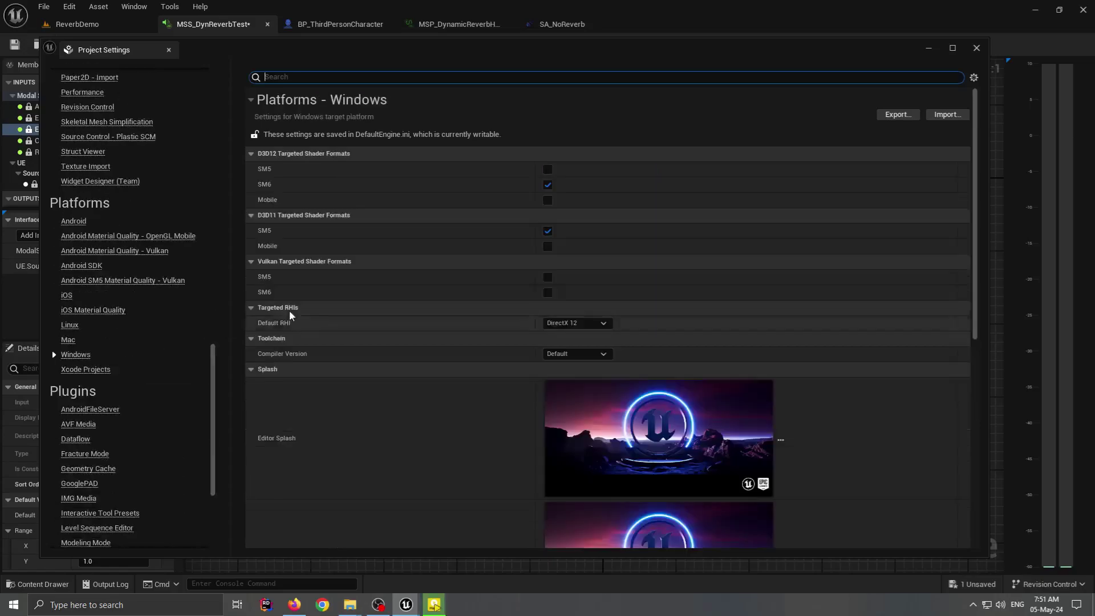
{"action": "scroll", "coordinate": [446, 260], "scroll_direction": "down", "scroll_amount": 10}
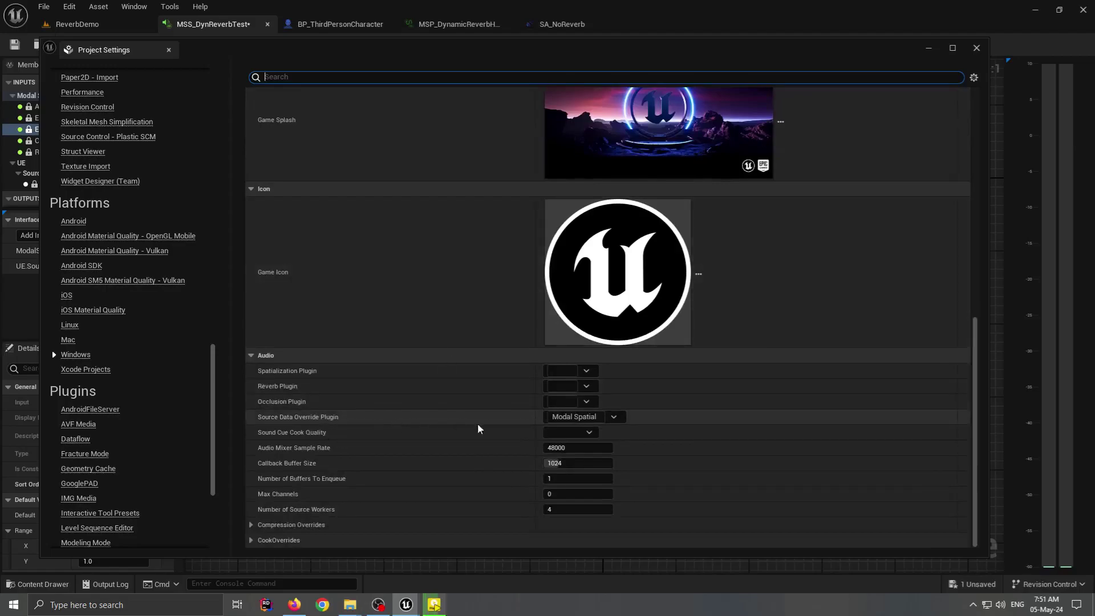
{"action": "left_click", "coordinate": [621, 419]}
{"action": "left_click", "coordinate": [643, 425]}
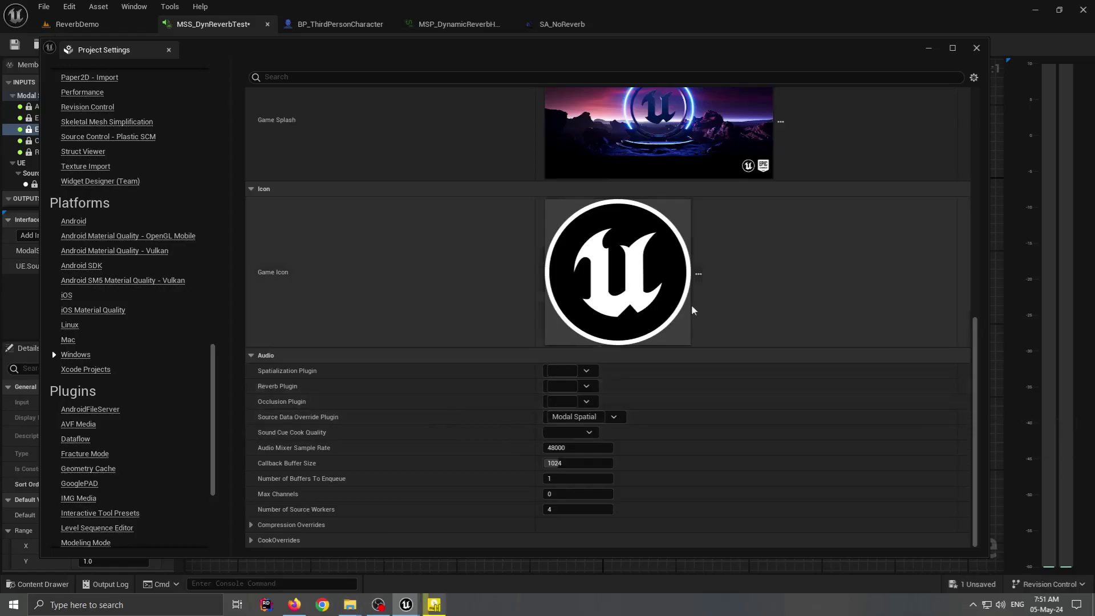
{"action": "left_click", "coordinate": [976, 49]}
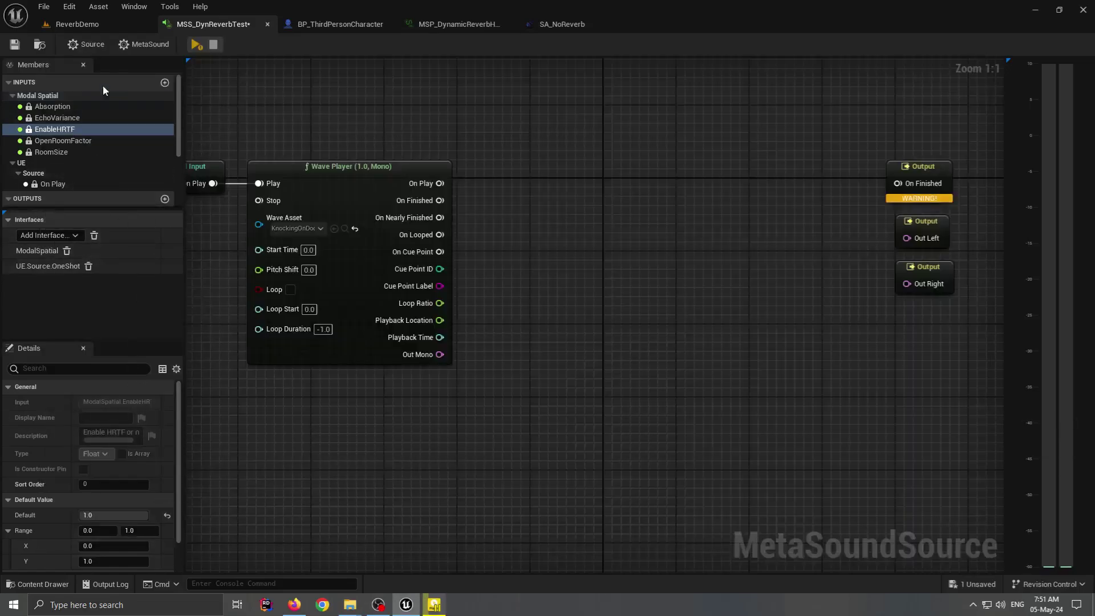
Open SA_DynamicReverbHRTF from the ImpactSFXSynth plugin's Attenuation folder and examine its Source Data Override setting
{"action": "left_click", "coordinate": [124, 25]}
{"action": "left_click", "coordinate": [15, 546]}
{"action": "scroll", "coordinate": [33, 538], "scroll_direction": "down", "scroll_amount": 1}
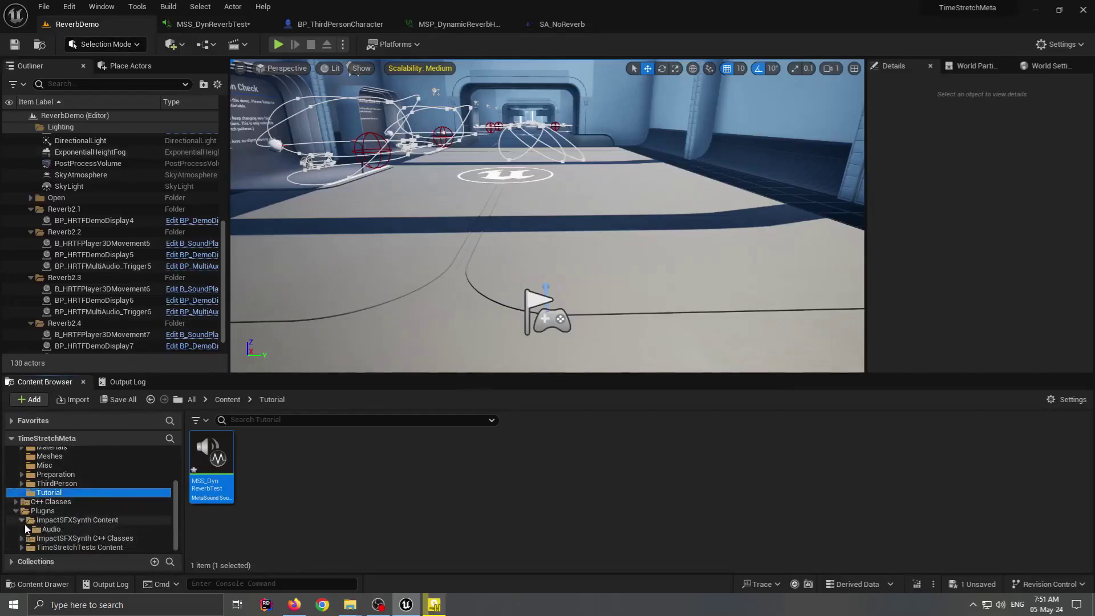
{"action": "left_click", "coordinate": [25, 530]}
{"action": "scroll", "coordinate": [44, 535], "scroll_direction": "down", "scroll_amount": 1}
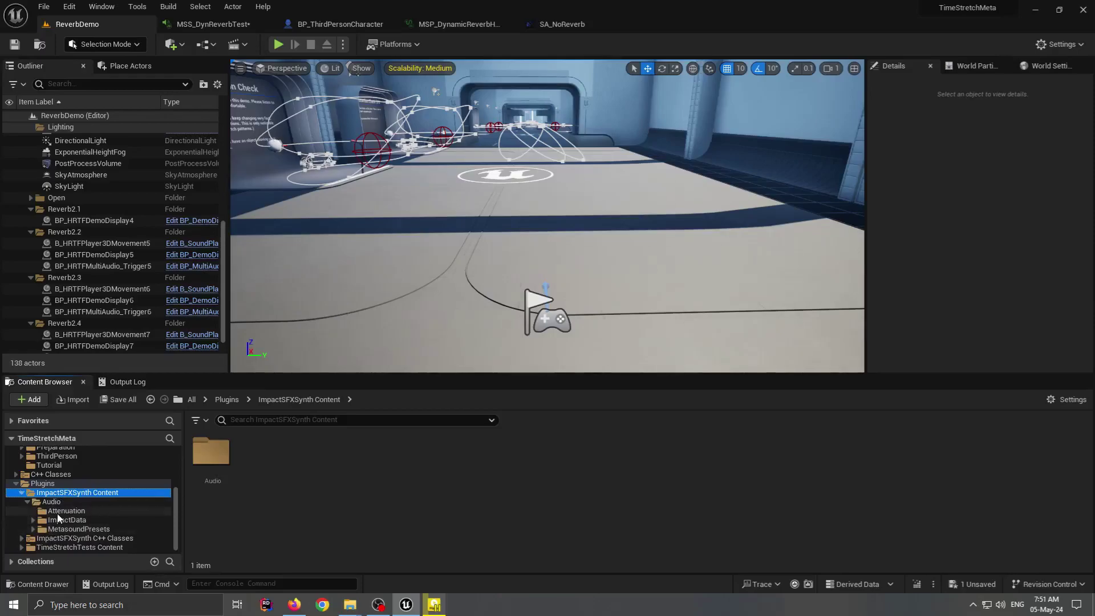
{"action": "left_click", "coordinate": [64, 508]}
{"action": "double_click", "coordinate": [210, 451]}
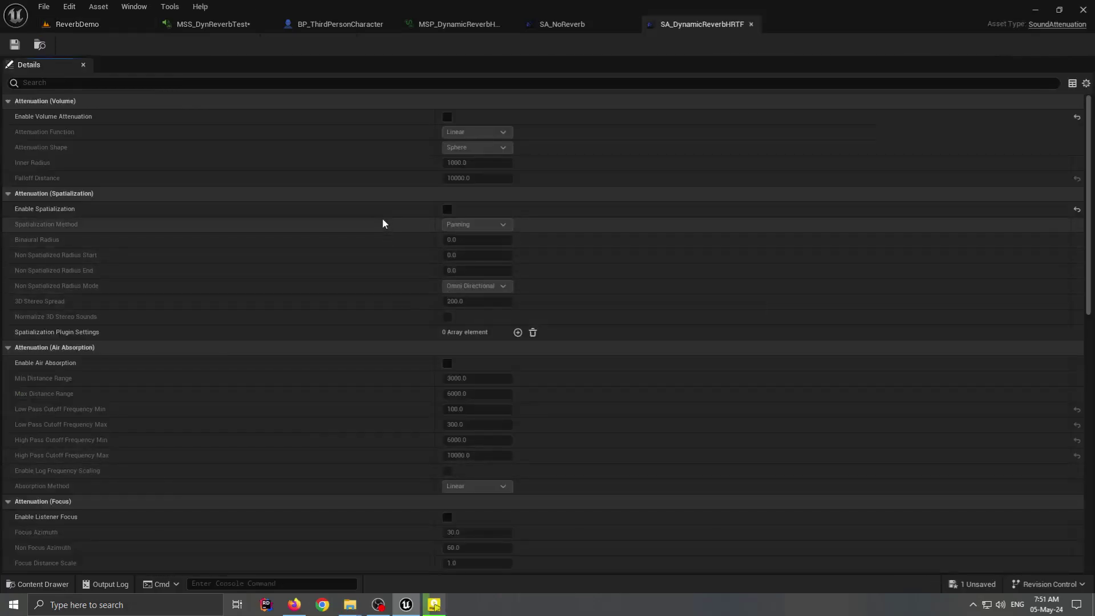
{"action": "scroll", "coordinate": [661, 166], "scroll_direction": "down", "scroll_amount": 3}
{"action": "scroll", "coordinate": [662, 166], "scroll_direction": "down", "scroll_amount": 12}
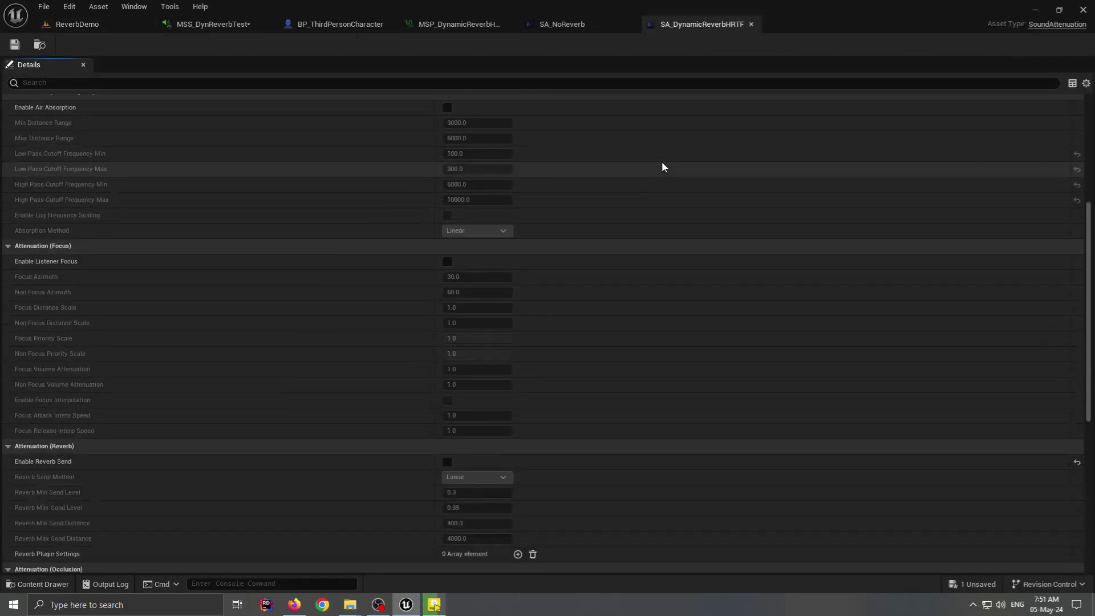
{"action": "left_click", "coordinate": [443, 486]}
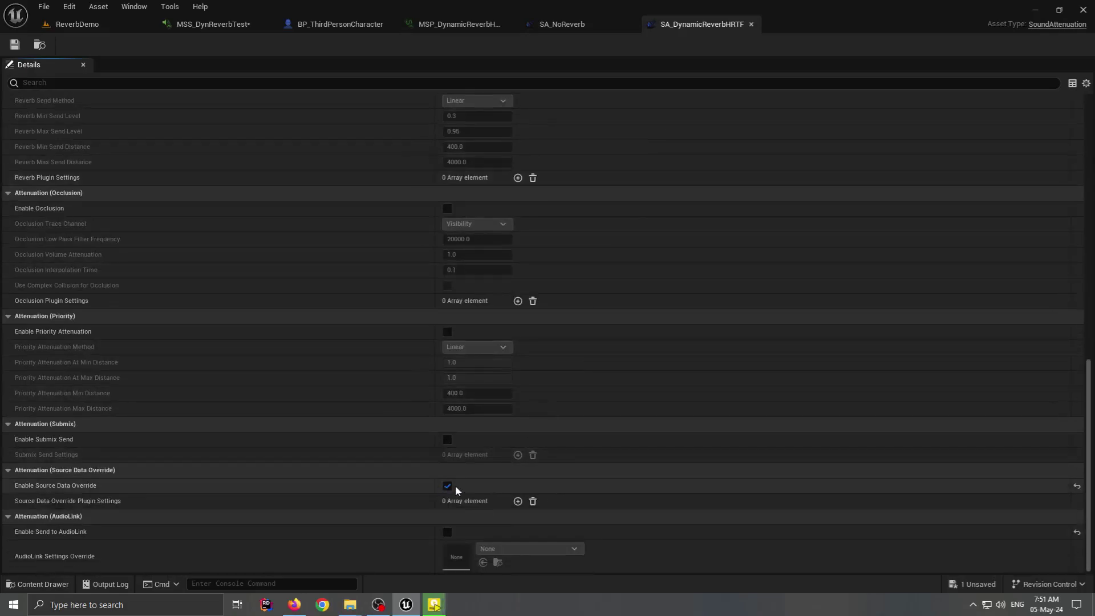
{"action": "left_click", "coordinate": [751, 24]}
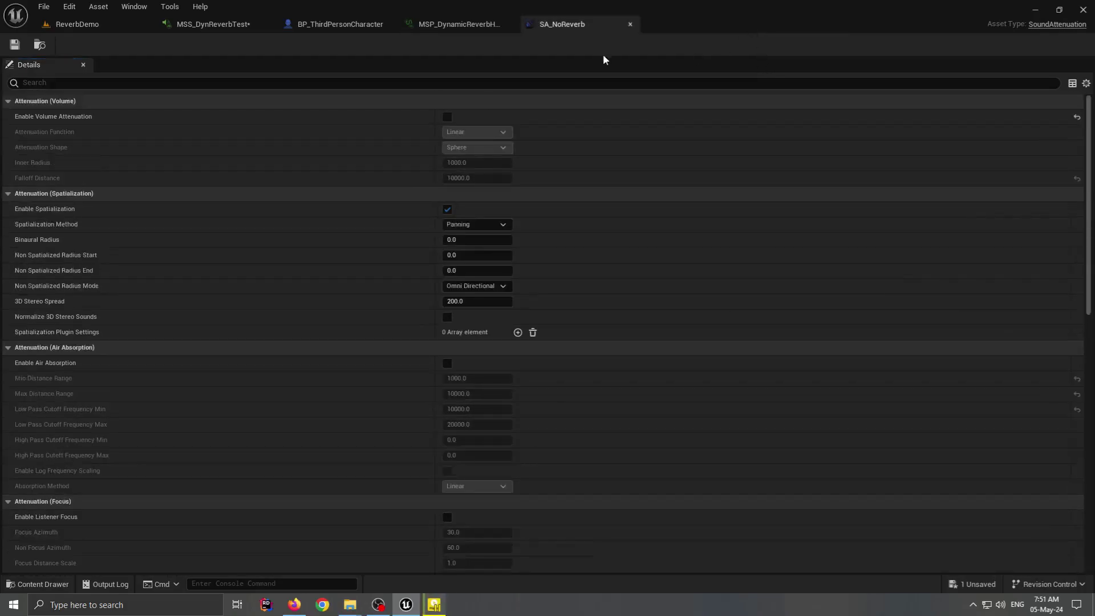
Assign SA_DynamicReverbHRTF as the attenuation settings of the MSS_DynReverbTest source and save the asset
{"action": "left_click", "coordinate": [199, 24]}
{"action": "left_click", "coordinate": [91, 46]}
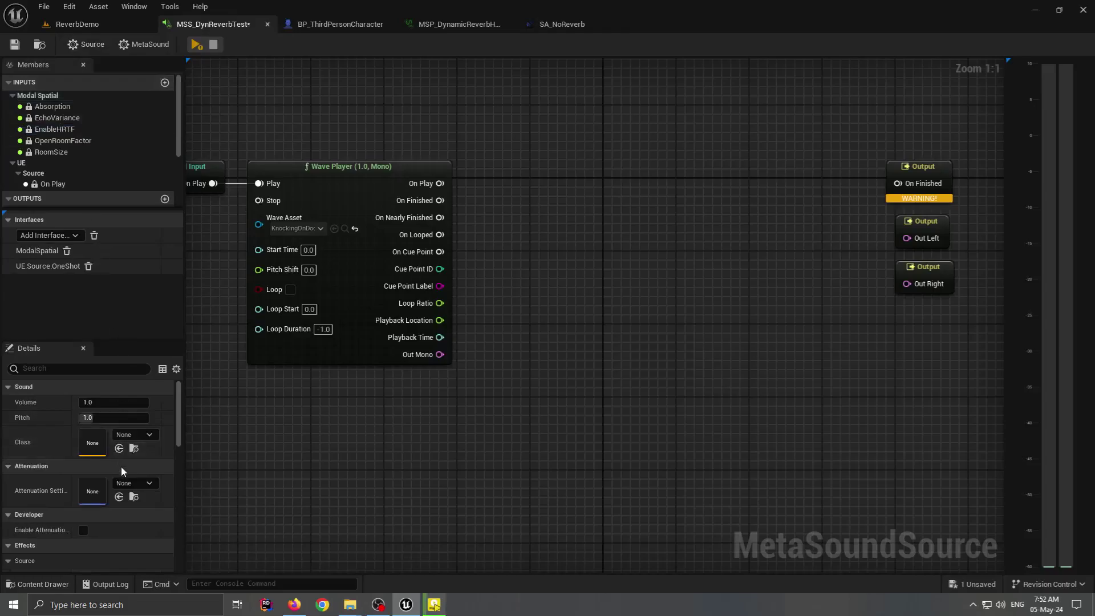
{"action": "left_click", "coordinate": [134, 483]}
{"action": "left_click", "coordinate": [182, 342]}
{"action": "key", "text": "ctrl+s"}
Add an MSP_DynamicReverbHRTF node to the graph between the Wave Player and the outputs
{"action": "right_click", "coordinate": [602, 227]}
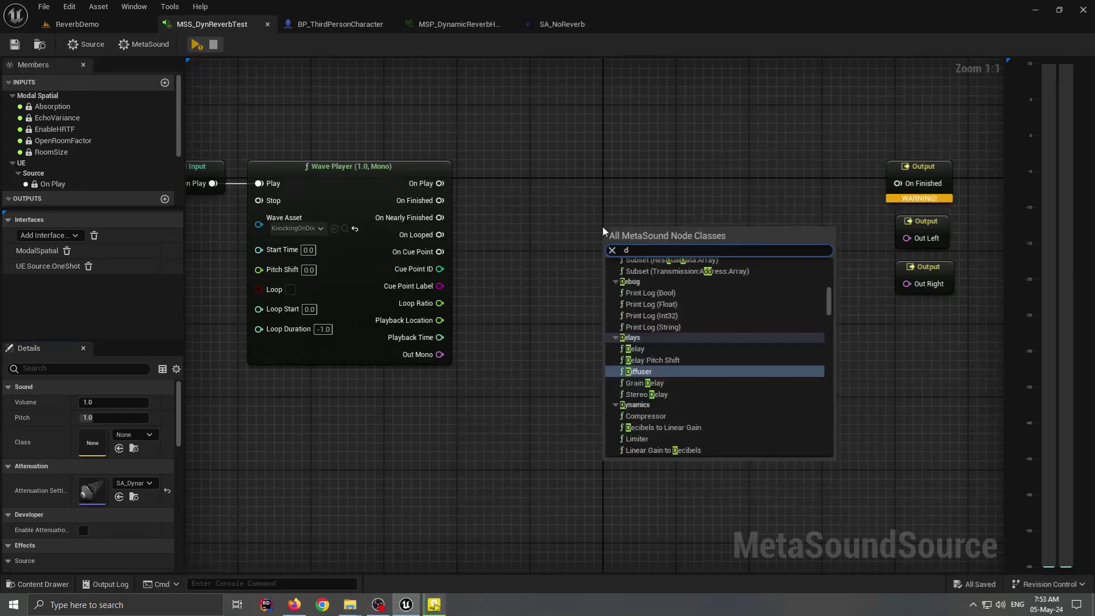
{"action": "type", "text": "dyna"}
{"action": "left_click", "coordinate": [669, 382]}
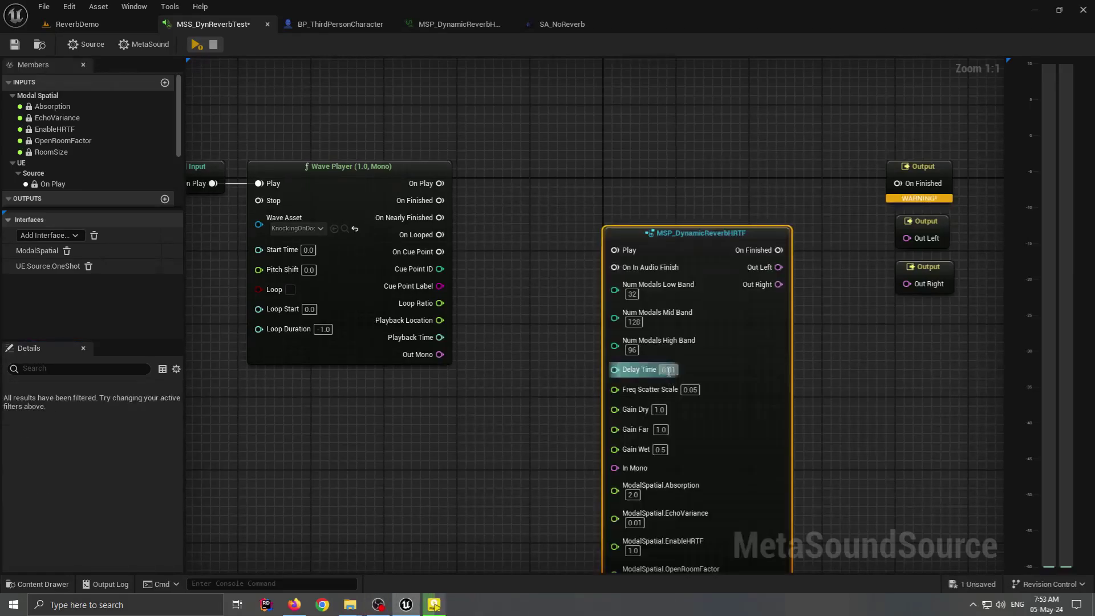
Connect the Wave Player's On Play, On Finished and Out Mono to the reverb node's Play, On In Audio Finish and In Mono
{"action": "scroll", "coordinate": [517, 169], "scroll_direction": "down", "scroll_amount": 2}
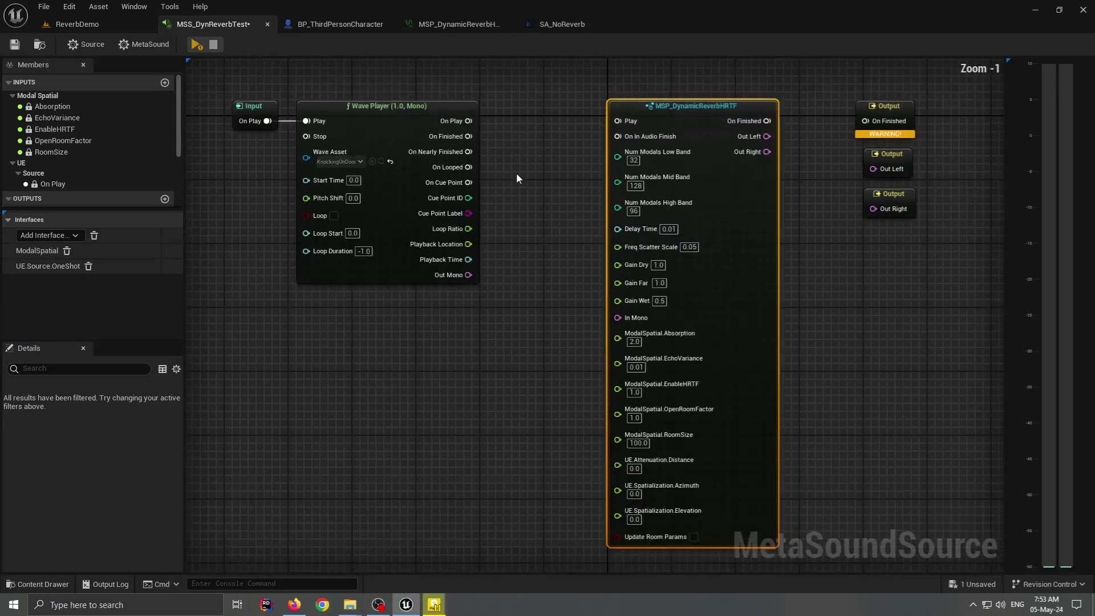
{"action": "left_click_drag", "start_coordinate": [468, 121], "coordinate": [615, 120]}
{"action": "left_click_drag", "start_coordinate": [469, 137], "coordinate": [618, 136]}
{"action": "left_click_drag", "start_coordinate": [468, 275], "coordinate": [618, 317]}
Place the Absorption and EchoVariance inputs in the graph and connect them to the matching ModalSpatial pins of the reverb node
{"action": "left_click", "coordinate": [60, 110]}
{"action": "left_click_drag", "start_coordinate": [52, 107], "coordinate": [371, 356]}
{"action": "left_click_drag", "start_coordinate": [451, 370], "coordinate": [617, 333]}
{"action": "left_click_drag", "start_coordinate": [57, 117], "coordinate": [366, 458]}
{"action": "left_click_drag", "start_coordinate": [461, 478], "coordinate": [629, 388]}
{"action": "right_click_drag", "start_coordinate": [484, 455], "coordinate": [494, 313]}
{"action": "left_click_drag", "start_coordinate": [470, 336], "coordinate": [626, 210]}
Place the EnableHRTF and OpenRoomFactor inputs in the graph and connect them to the matching ModalSpatial pins of the reverb node
{"action": "left_click_drag", "start_coordinate": [49, 130], "coordinate": [382, 428]}
{"action": "left_click_drag", "start_coordinate": [474, 446], "coordinate": [626, 227]}
{"action": "left_click", "coordinate": [86, 142]}
{"action": "left_click_drag", "start_coordinate": [86, 144], "coordinate": [381, 535]}
{"action": "right_click_drag", "start_coordinate": [404, 525], "coordinate": [361, 424]}
{"action": "left_click_drag", "start_coordinate": [445, 457], "coordinate": [598, 143]}
Place the RoomSize input below the other ModalSpatial inputs and connect it to the reverb node's ModalSpatial.RoomSize pin
{"action": "left_click", "coordinate": [66, 155]}
{"action": "left_click_drag", "start_coordinate": [67, 156], "coordinate": [358, 548]}
{"action": "right_click_drag", "start_coordinate": [444, 522], "coordinate": [387, 459]}
{"action": "scroll", "coordinate": [402, 492], "scroll_direction": "down", "scroll_amount": 3}
{"action": "scroll", "coordinate": [402, 493], "scroll_direction": "up", "scroll_amount": 3}
{"action": "left_click_drag", "start_coordinate": [386, 504], "coordinate": [525, 90]}
{"action": "left_click_drag", "start_coordinate": [364, 488], "coordinate": [348, 469]}
Add the UE.Attenuation interface and connect its Distance input to the reverb node's UE.Attenuation.Distance pin
{"action": "left_click", "coordinate": [58, 235]}
{"action": "left_click", "coordinate": [57, 260]}
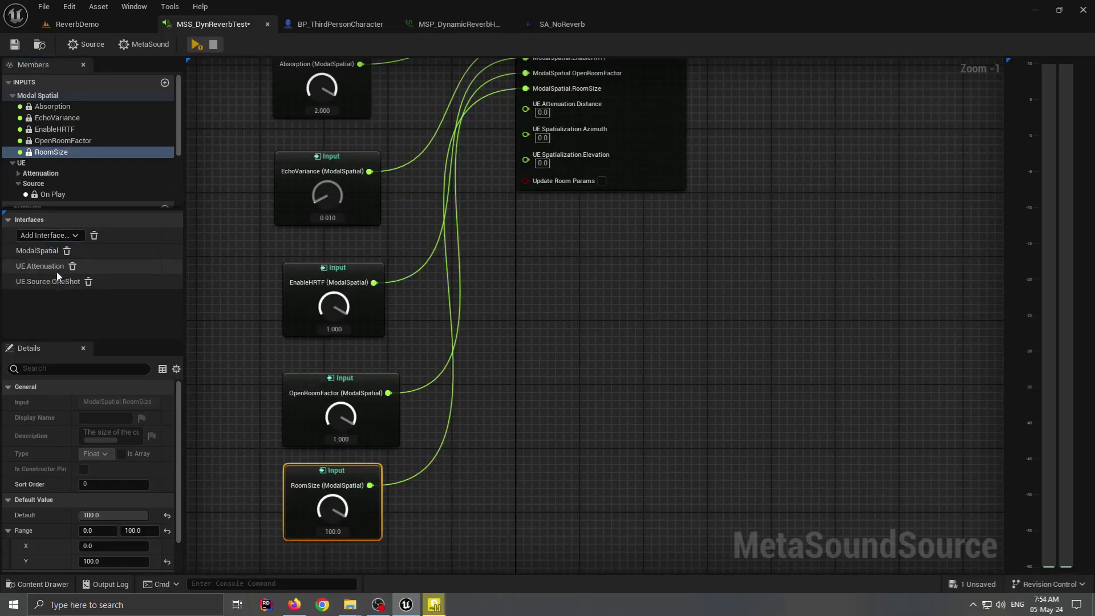
{"action": "left_click_drag", "start_coordinate": [48, 182], "coordinate": [456, 240]}
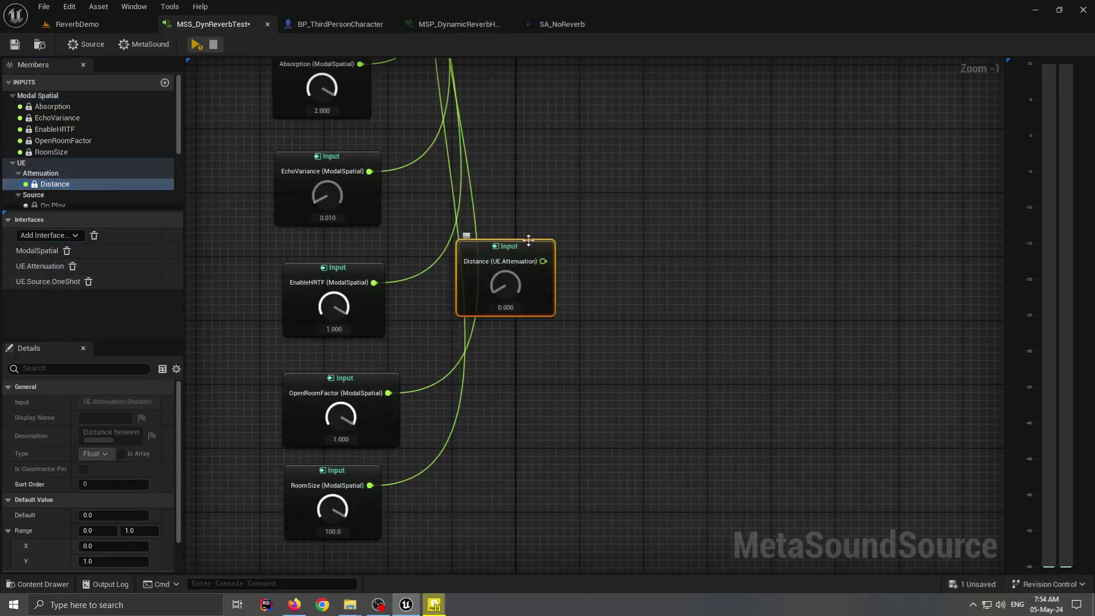
{"action": "scroll", "coordinate": [543, 210], "scroll_direction": "up", "scroll_amount": 1}
{"action": "right_click_drag", "start_coordinate": [542, 211], "coordinate": [502, 387]}
{"action": "scroll", "coordinate": [502, 388], "scroll_direction": "down", "scroll_amount": 1}
{"action": "scroll", "coordinate": [509, 410], "scroll_direction": "up", "scroll_amount": 1}
{"action": "left_click_drag", "start_coordinate": [495, 444], "coordinate": [455, 388]}
Add the UE.Spatialization interface and connect its Azimuth and Elevation inputs to the matching pins of the reverb node
{"action": "left_click", "coordinate": [56, 236]}
{"action": "left_click", "coordinate": [49, 285]}
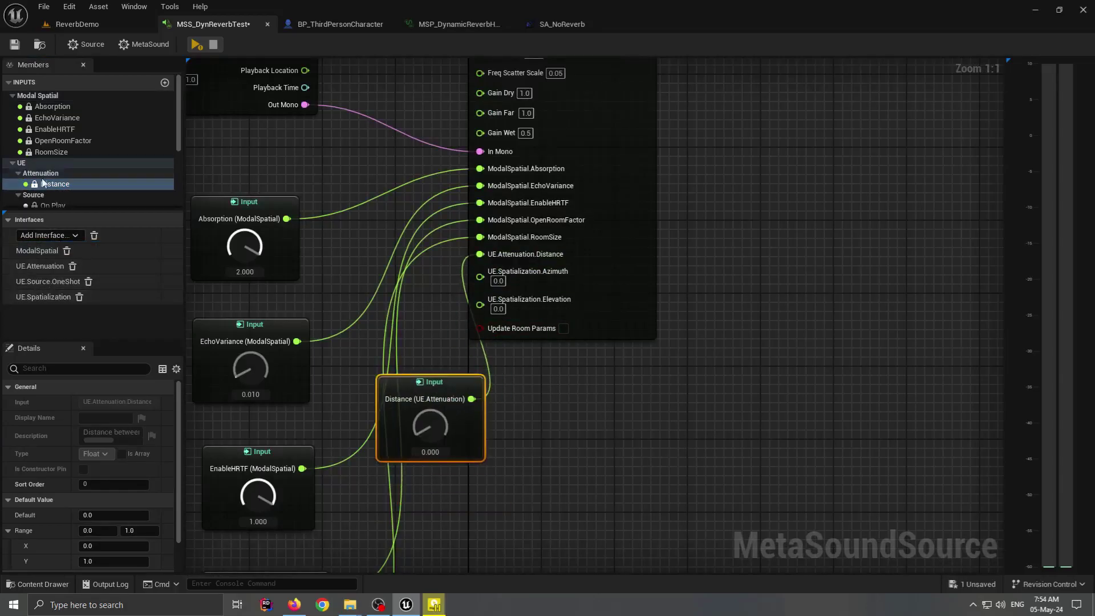
{"action": "scroll", "coordinate": [42, 183], "scroll_direction": "down", "scroll_amount": 3}
{"action": "left_click_drag", "start_coordinate": [54, 154], "coordinate": [468, 500]}
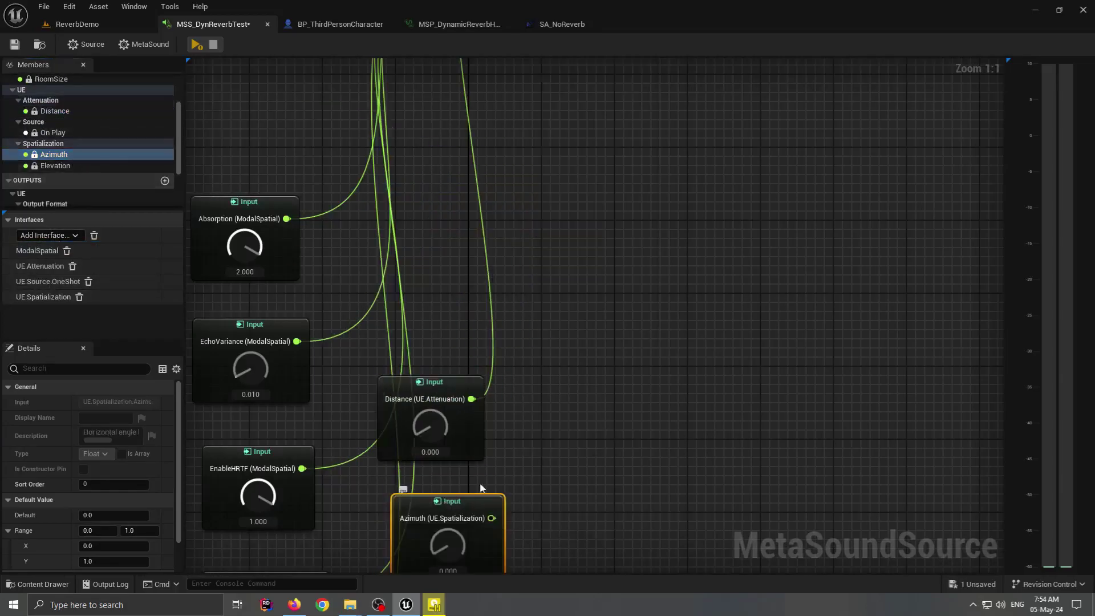
{"action": "scroll", "coordinate": [491, 467], "scroll_direction": "down", "scroll_amount": 2}
{"action": "scroll", "coordinate": [465, 459], "scroll_direction": "up", "scroll_amount": 1}
{"action": "left_click_drag", "start_coordinate": [434, 458], "coordinate": [419, 251]}
{"action": "left_click", "coordinate": [77, 167]}
{"action": "left_click_drag", "start_coordinate": [77, 167], "coordinate": [408, 181]}
Connect the reverb node's Out Left, Out Right and On Finished to the corresponding MetaSound outputs
{"action": "scroll", "coordinate": [491, 465], "scroll_direction": "up", "scroll_amount": 1}
{"action": "right_click_drag", "start_coordinate": [640, 301], "coordinate": [713, 570]}
{"action": "left_click_drag", "start_coordinate": [643, 204], "coordinate": [781, 247]}
{"action": "left_click_drag", "start_coordinate": [644, 222], "coordinate": [776, 289]}
{"action": "left_click_drag", "start_coordinate": [644, 187], "coordinate": [791, 190]}
Play the finished MetaSound to preview the reverb
{"action": "right_click_drag", "start_coordinate": [354, 130], "coordinate": [486, 142]}
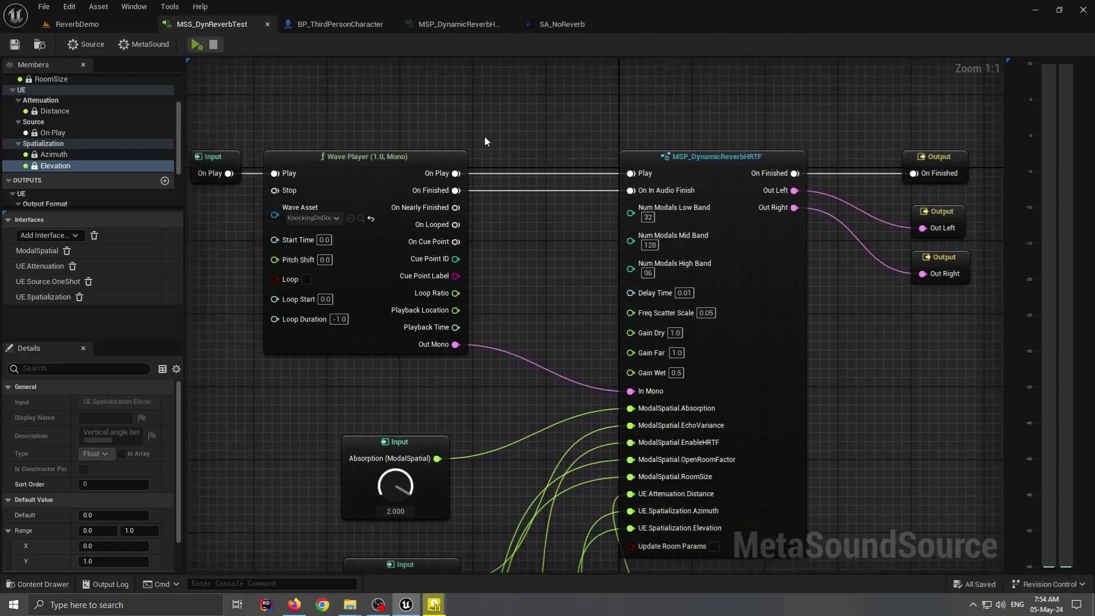
{"action": "left_click", "coordinate": [197, 44]}
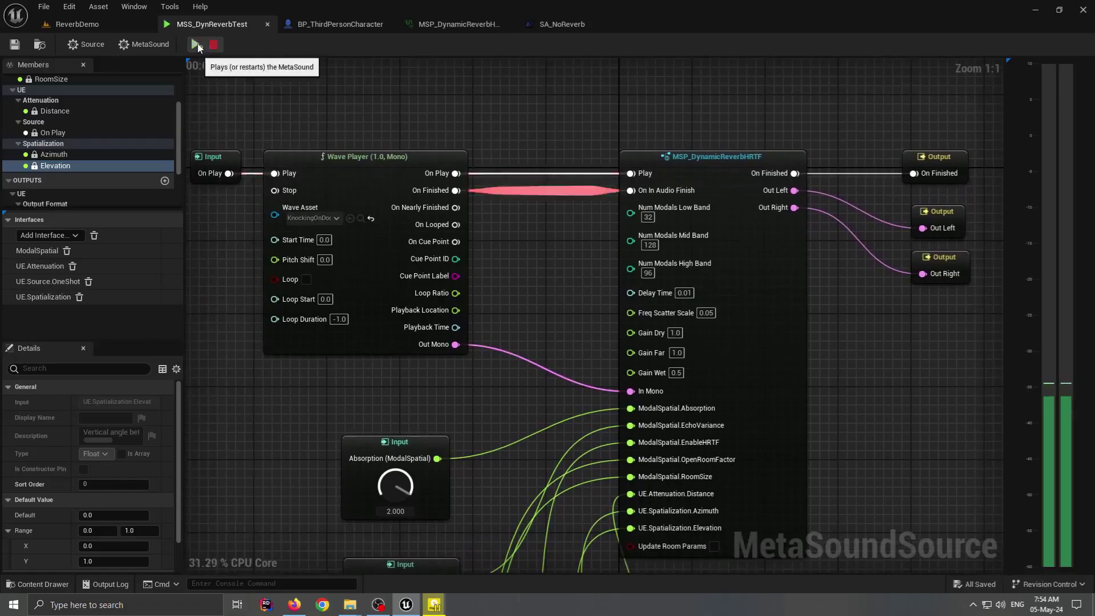
Move the RoomSize input node up beside the Absorption input node, below the Wave Player
{"action": "right_click_drag", "start_coordinate": [532, 378], "coordinate": [488, 199]}
{"action": "scroll", "coordinate": [467, 358], "scroll_direction": "down", "scroll_amount": 1}
{"action": "right_click_drag", "start_coordinate": [466, 361], "coordinate": [484, 188]}
{"action": "left_click_drag", "start_coordinate": [397, 516], "coordinate": [263, 156]}
{"action": "right_click_drag", "start_coordinate": [262, 156], "coordinate": [342, 461]}
{"action": "left_click_drag", "start_coordinate": [342, 460], "coordinate": [343, 385]}
Set the RoomSize input's value range to a minimum of 100 and a maximum of 5000
{"action": "scroll", "coordinate": [464, 333], "scroll_direction": "up", "scroll_amount": 1}
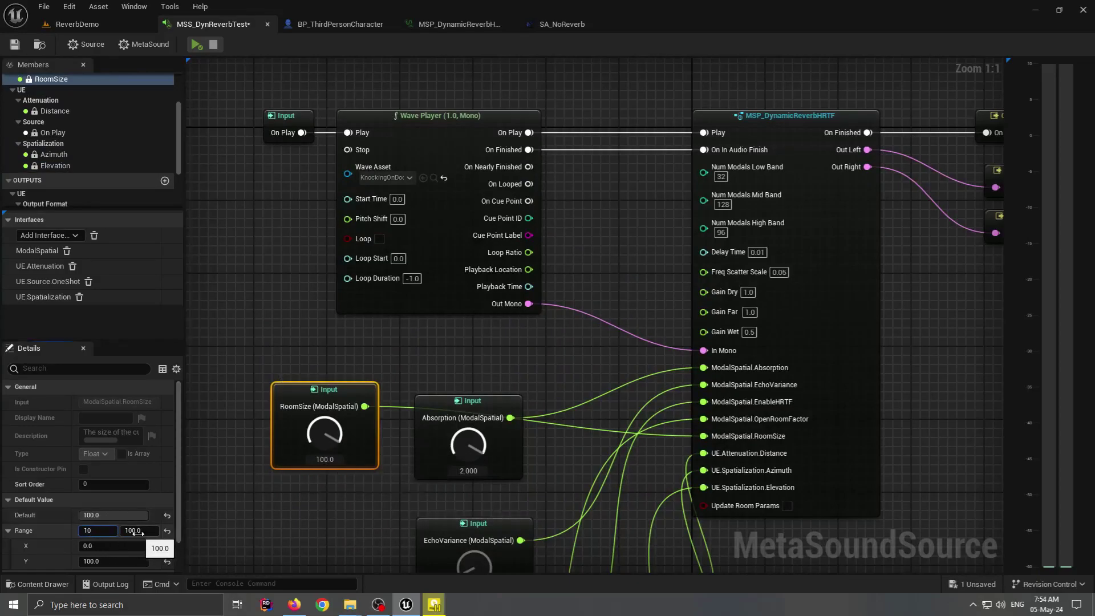
{"action": "key", "text": "Return"}
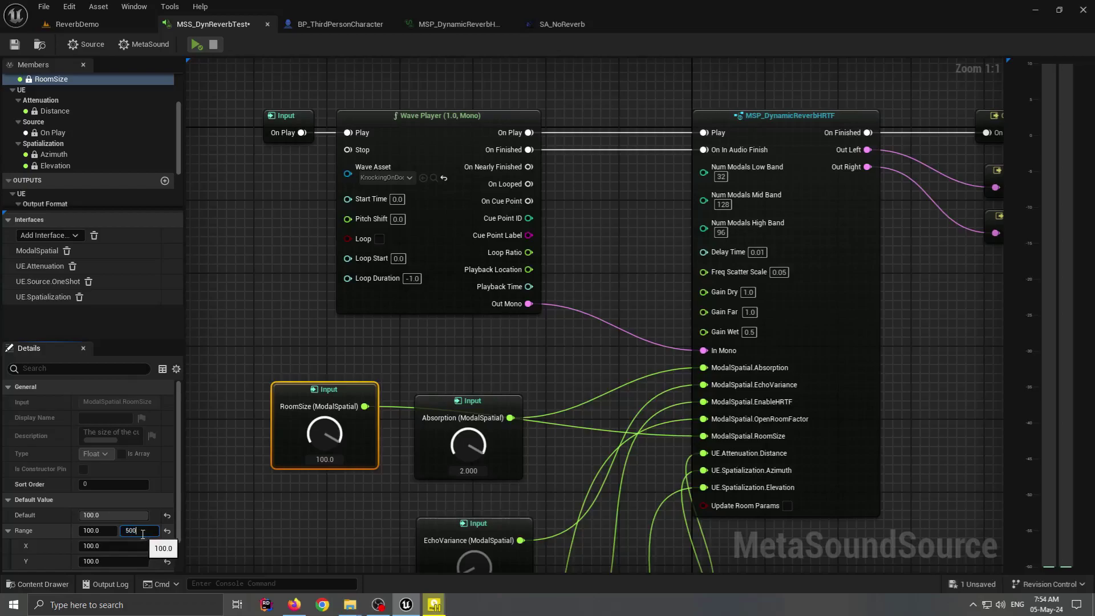
{"action": "key", "text": "Return"}
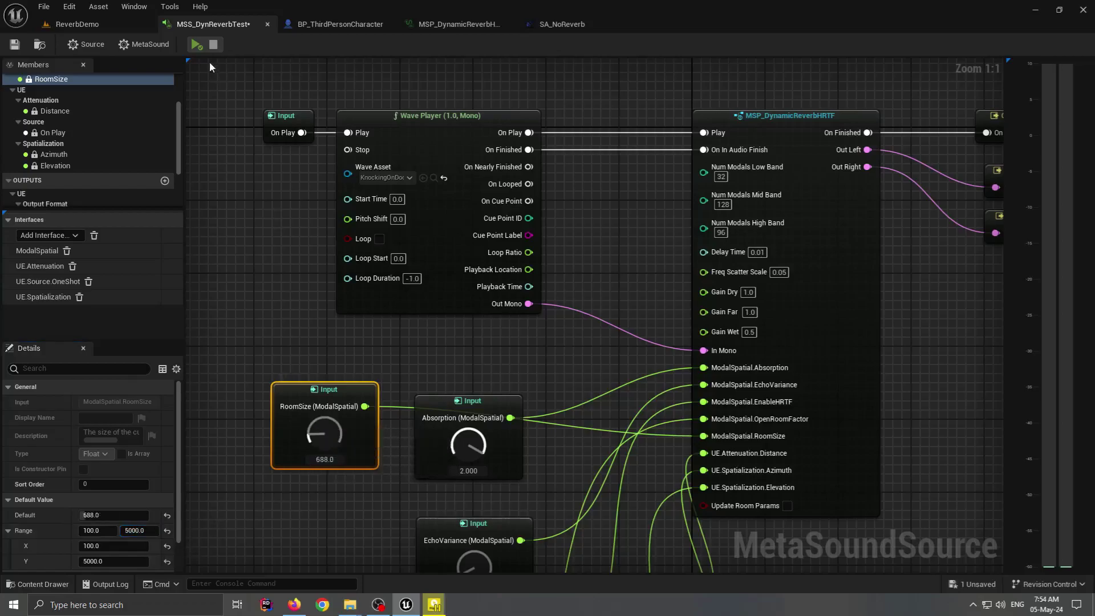
Preview the reverb repeatedly while raising RoomSize in stages through 688, 1786, 3099 and 4118 up to 5000
{"action": "left_click", "coordinate": [196, 46]}
{"action": "left_click_drag", "start_coordinate": [317, 436], "coordinate": [278, 275]}
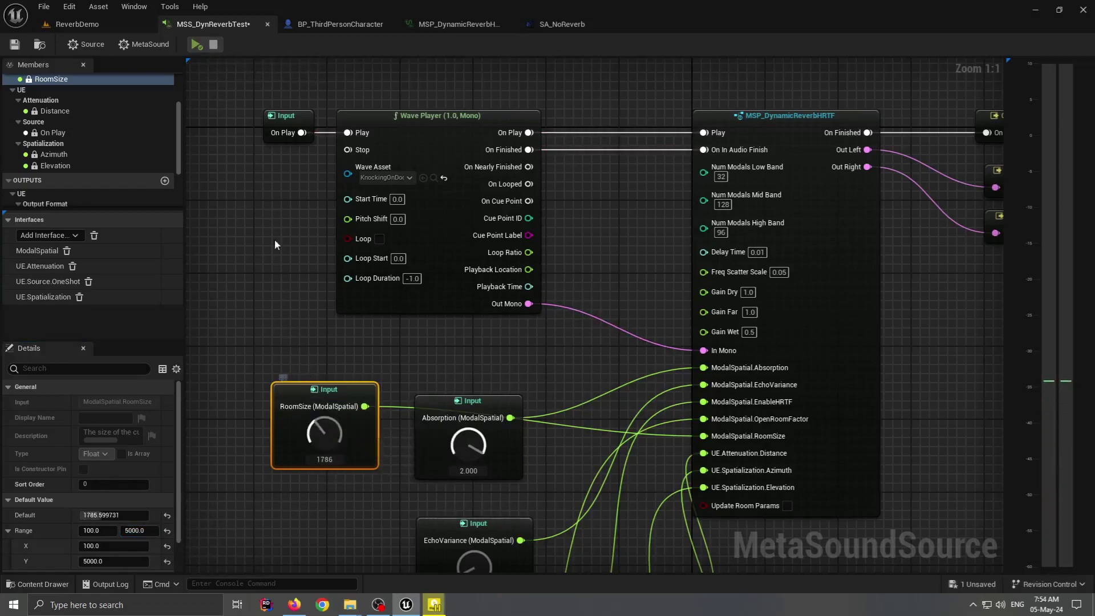
{"action": "left_click", "coordinate": [196, 45]}
{"action": "left_click_drag", "start_coordinate": [326, 430], "coordinate": [323, 393]}
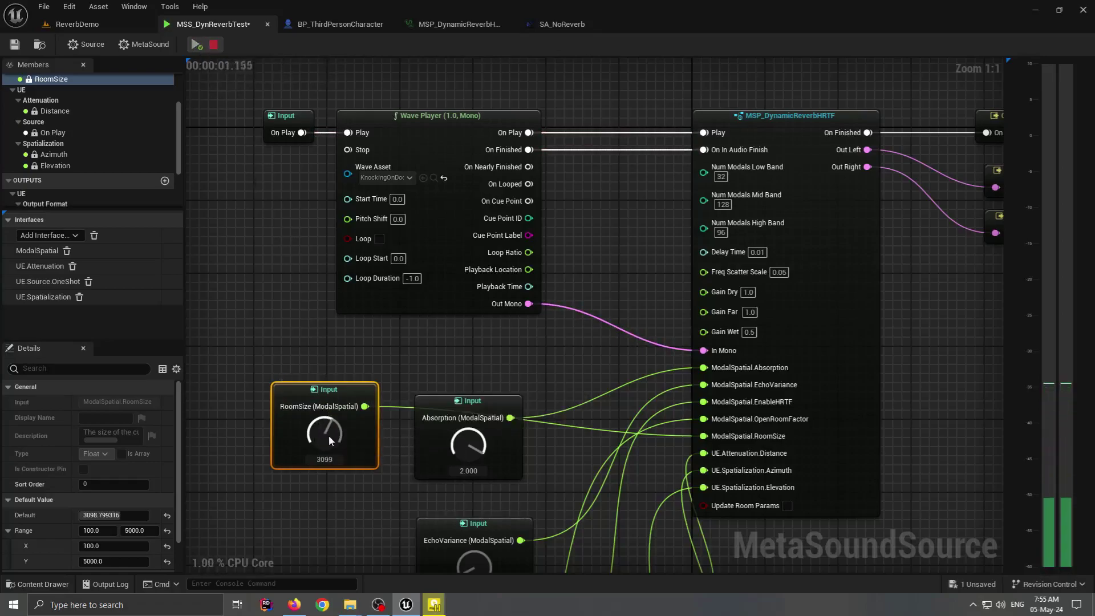
{"action": "left_click_drag", "start_coordinate": [327, 434], "coordinate": [311, 346]}
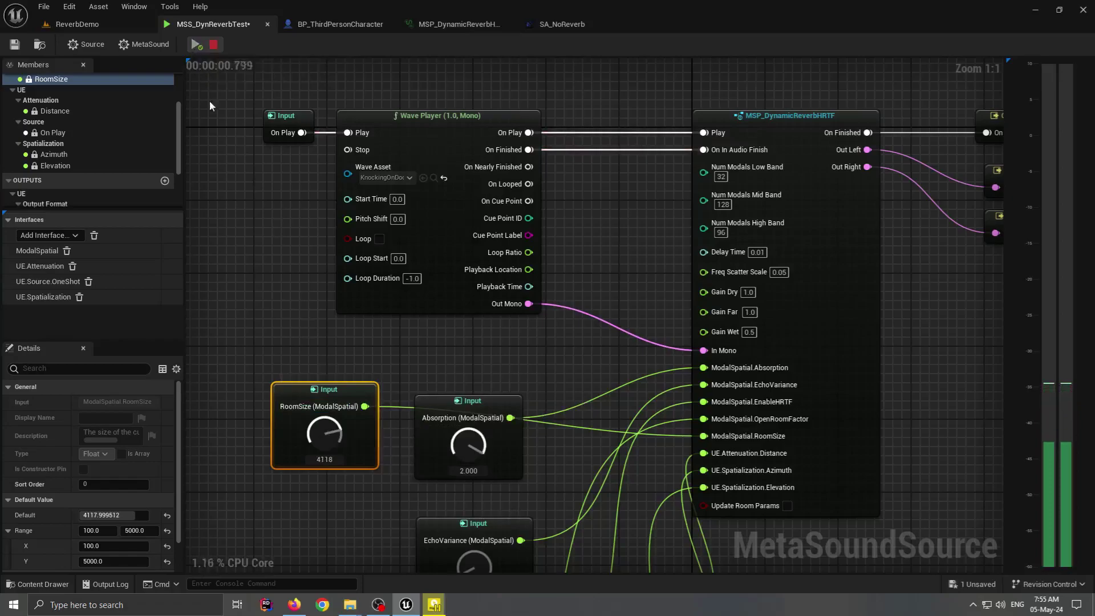
{"action": "left_click_drag", "start_coordinate": [324, 436], "coordinate": [247, 147]}
{"action": "left_click", "coordinate": [197, 46]}
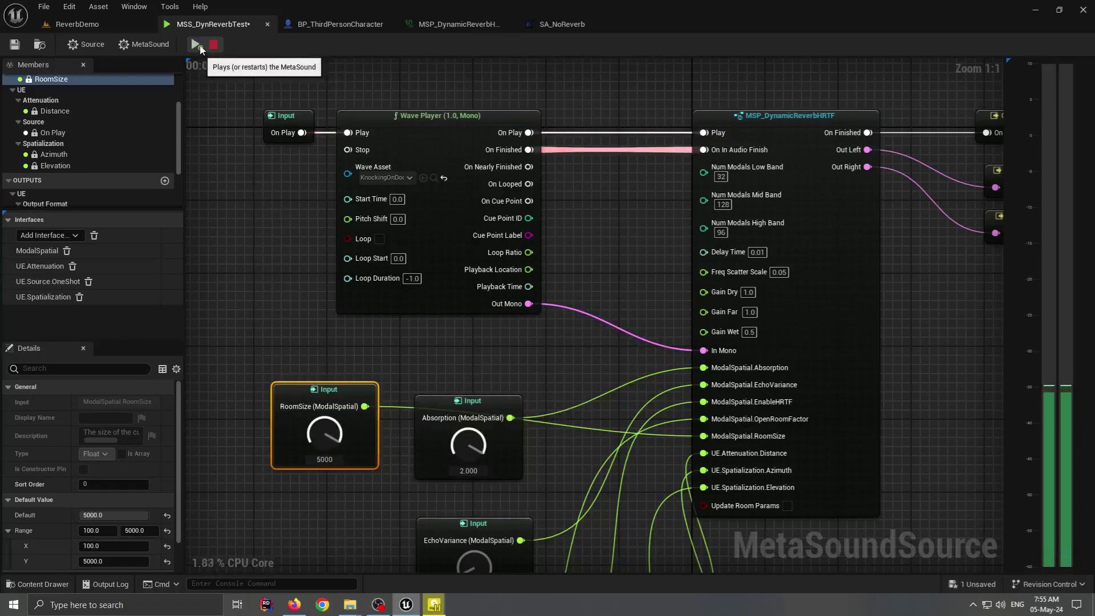
Lower the RoomSize input to its minimum of 100
{"action": "right_click_drag", "start_coordinate": [529, 354], "coordinate": [523, 347]}
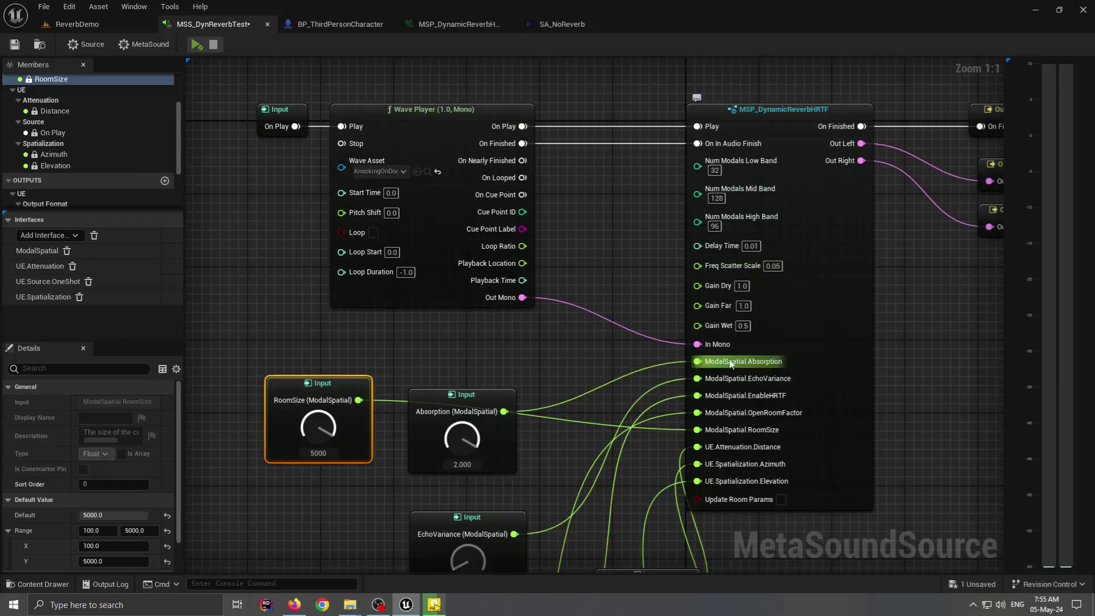
{"action": "right_click_drag", "start_coordinate": [504, 342], "coordinate": [532, 375]}
{"action": "left_click_drag", "start_coordinate": [302, 448], "coordinate": [304, 490]}
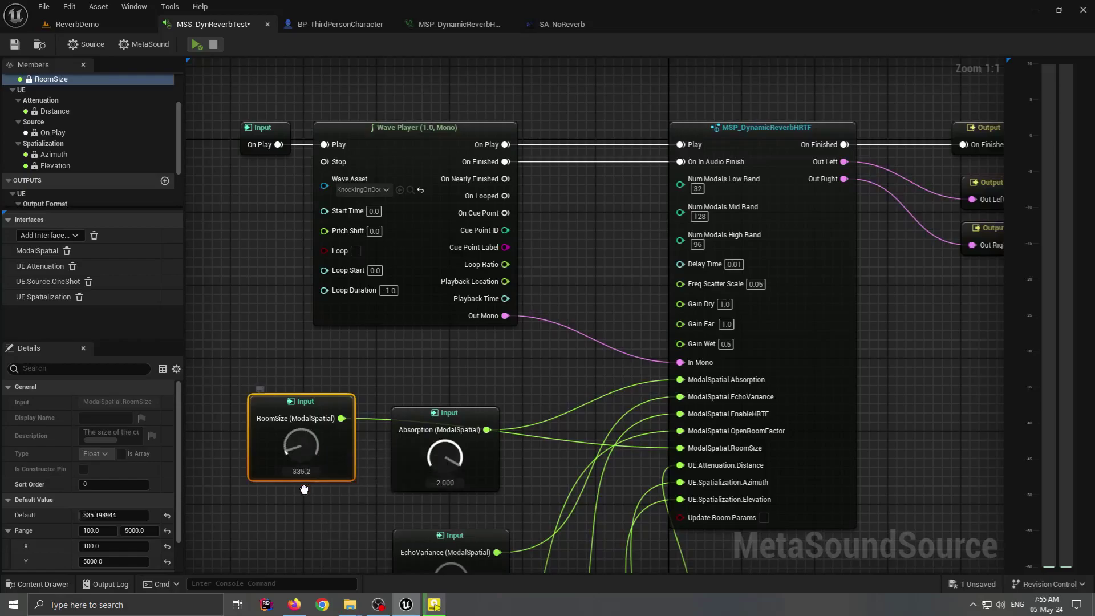
Set Delay Time to 0.03 and Gain Wet to 1.0 on the MSP_DynamicReverbHRTF node
{"action": "right_click_drag", "start_coordinate": [541, 328], "coordinate": [454, 336]}
{"action": "left_click", "coordinate": [651, 272]}
{"action": "left_click", "coordinate": [519, 296]}
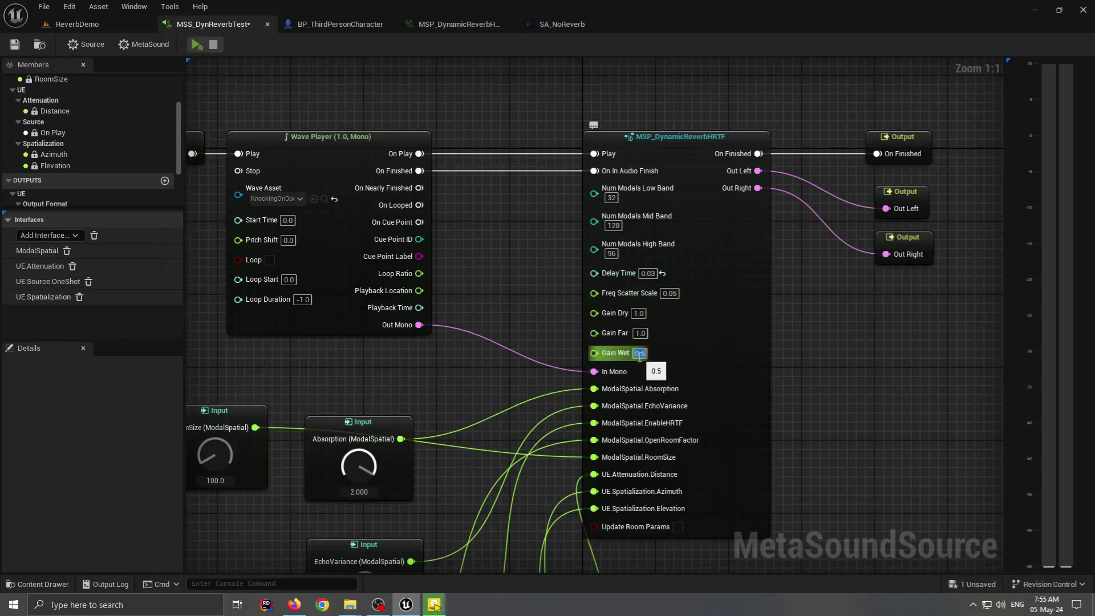
{"action": "right_click_drag", "start_coordinate": [318, 371], "coordinate": [413, 331]}
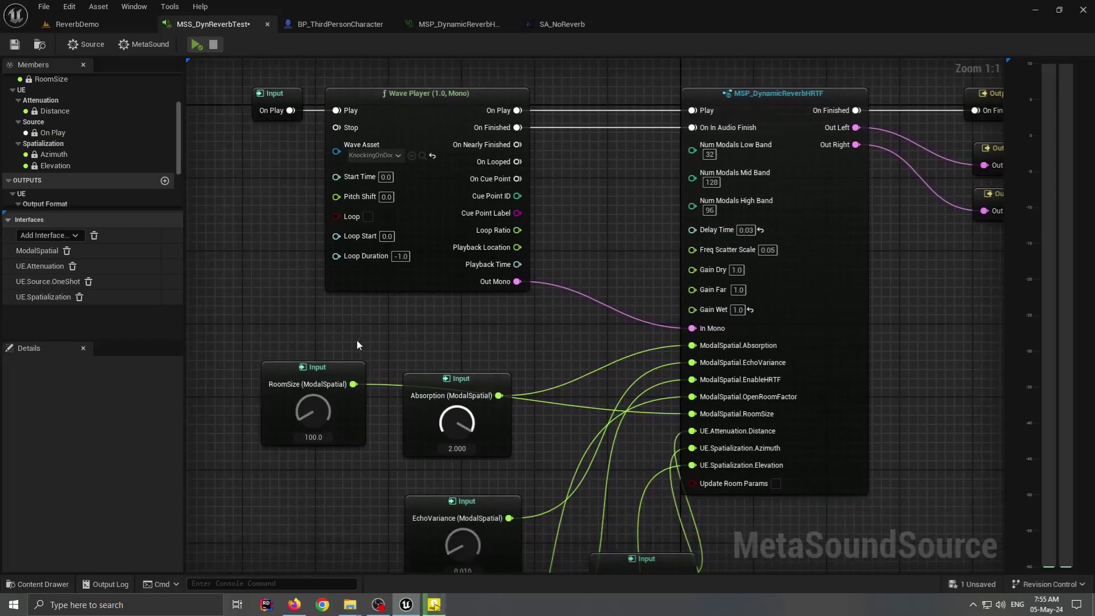
Replay the MetaSound at increasing RoomSize values, from 100 through 884, about 2000, 2981 and 3863 up to 4804
{"action": "left_click", "coordinate": [196, 45]}
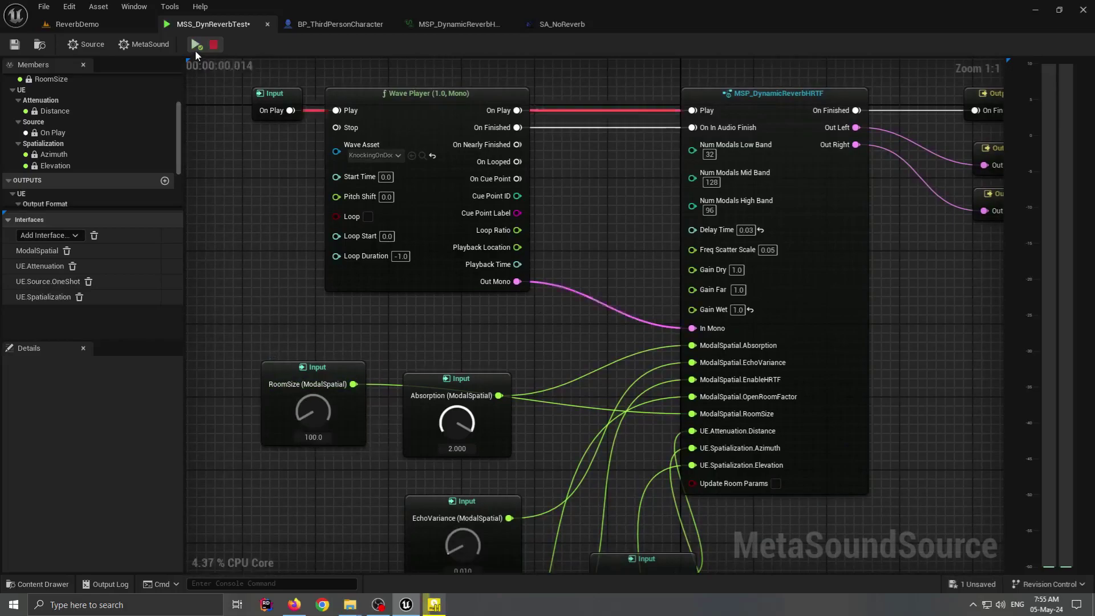
{"action": "left_click_drag", "start_coordinate": [310, 413], "coordinate": [242, 105]}
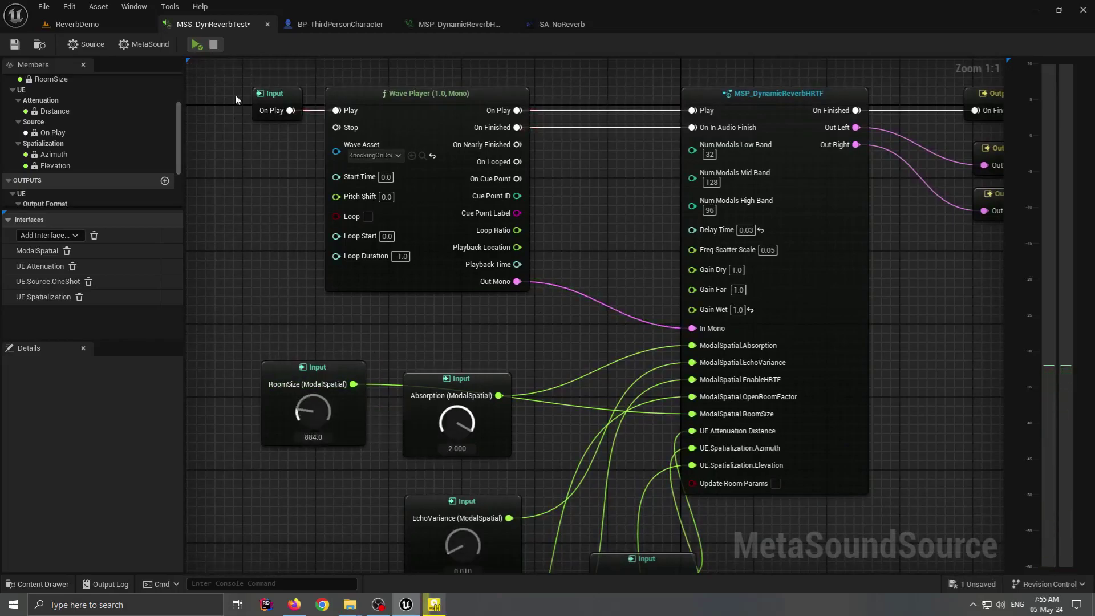
{"action": "left_click", "coordinate": [200, 44]}
{"action": "left_click_drag", "start_coordinate": [312, 409], "coordinate": [202, 77]}
{"action": "left_click", "coordinate": [196, 45]}
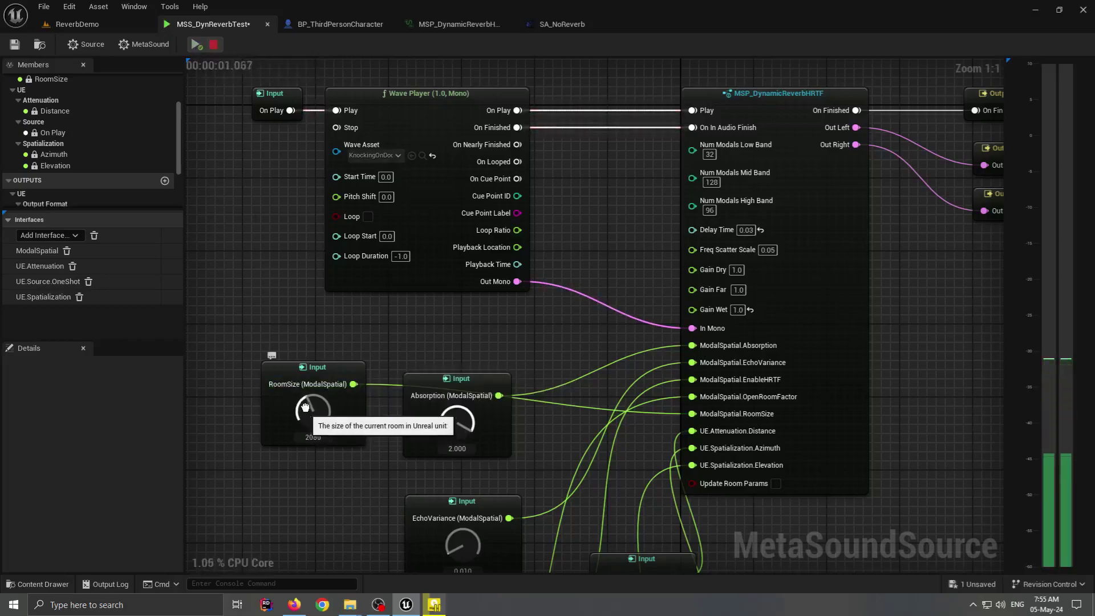
{"action": "left_click_drag", "start_coordinate": [306, 416], "coordinate": [279, 217]}
{"action": "left_click", "coordinate": [199, 45]}
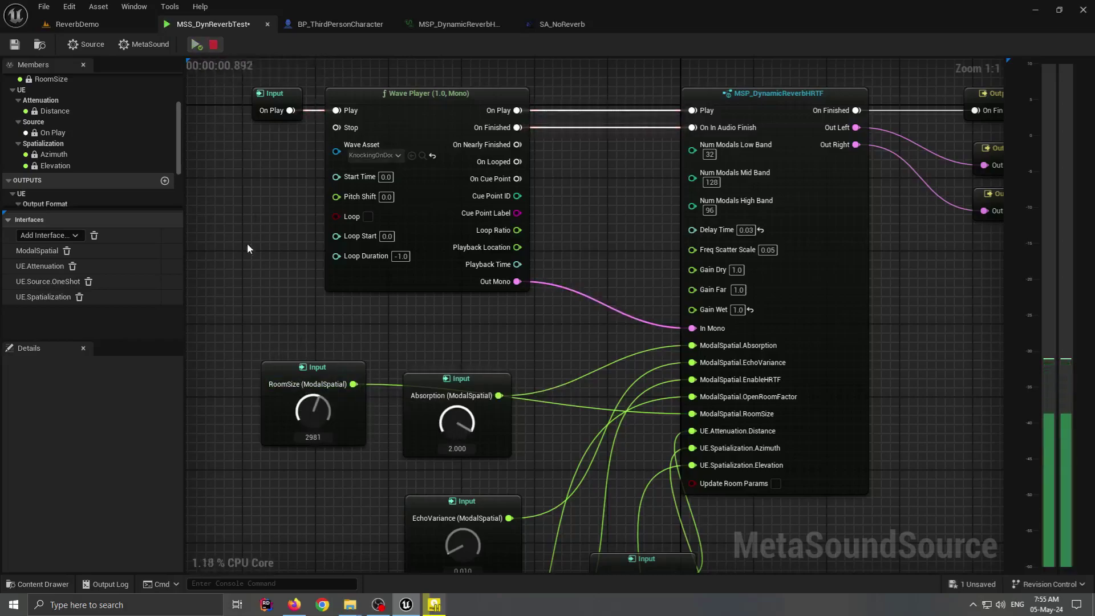
{"action": "left_click_drag", "start_coordinate": [304, 408], "coordinate": [282, 290]}
{"action": "left_click", "coordinate": [197, 45]}
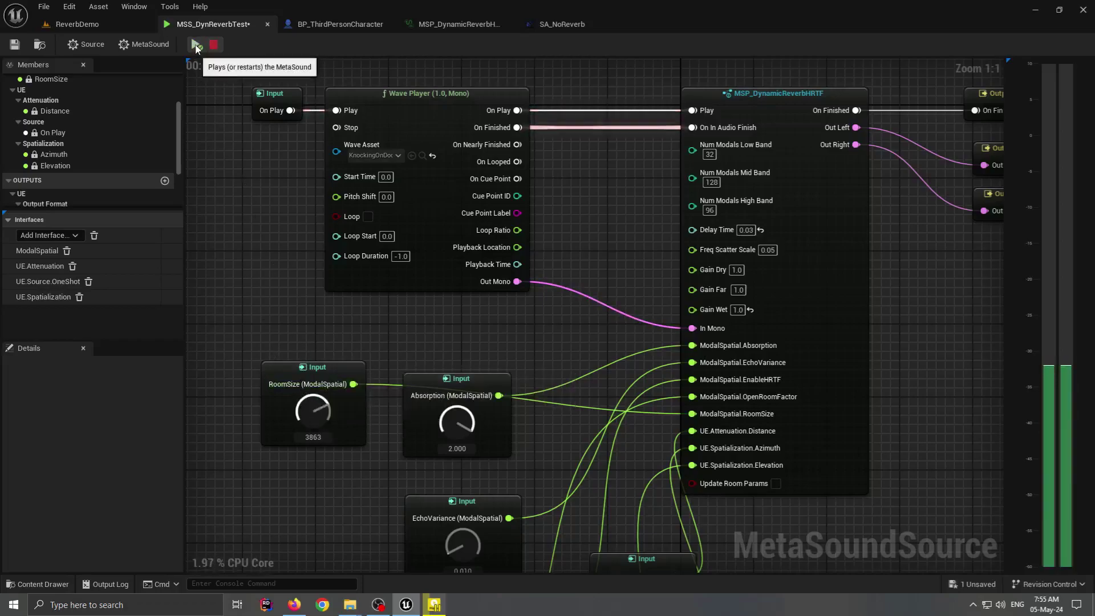
{"action": "left_click_drag", "start_coordinate": [308, 412], "coordinate": [301, 361]}
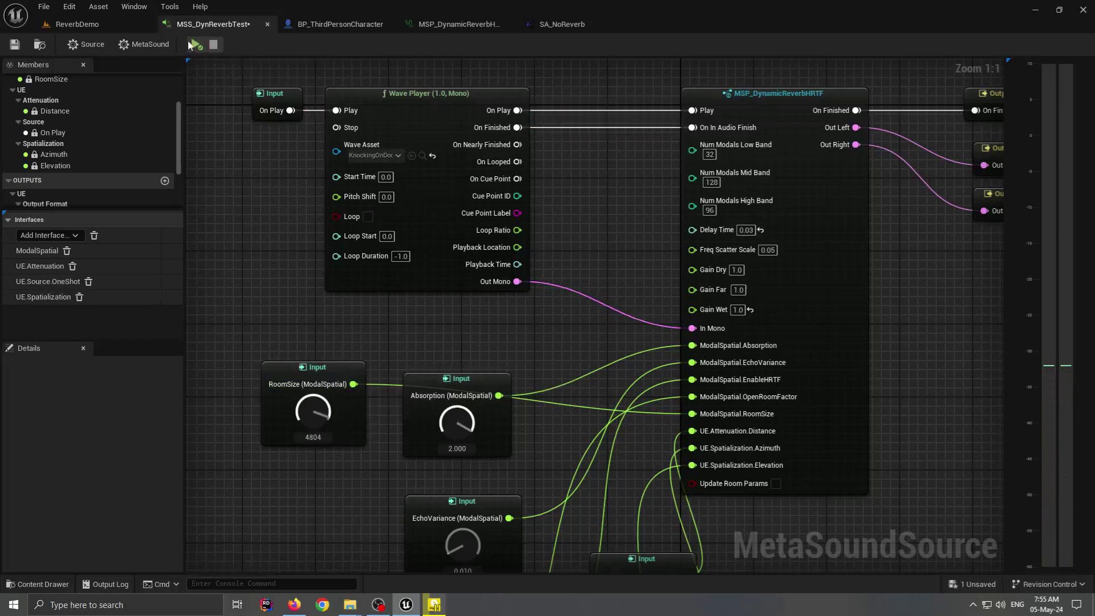
{"action": "left_click", "coordinate": [194, 44]}
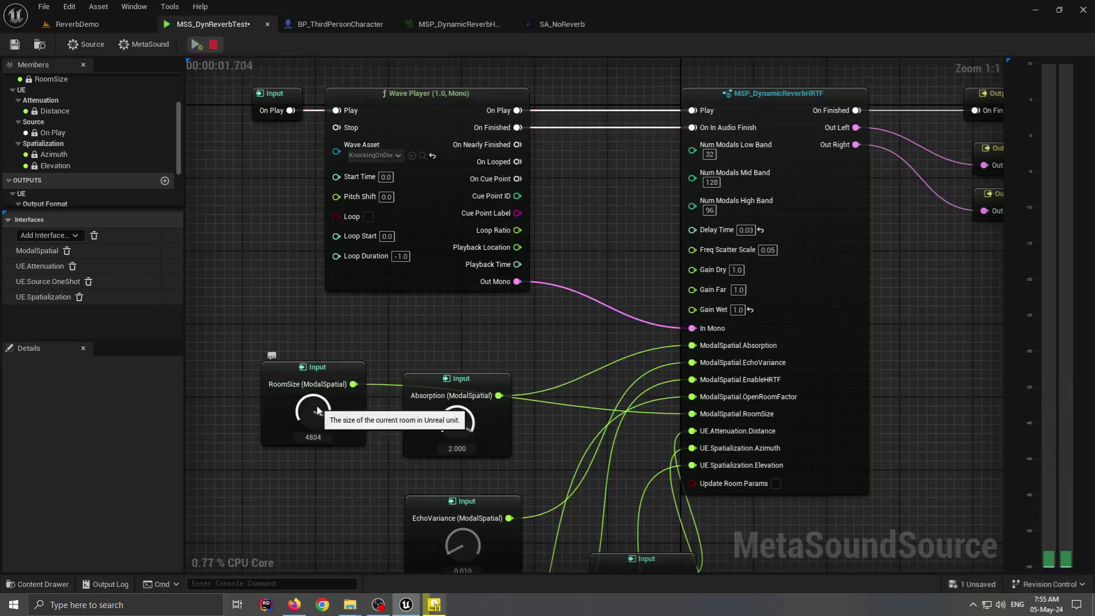
Lower RoomSize to 1354, raise the attenuation Distance input to 0.164 and preview the sound
{"action": "left_click_drag", "start_coordinate": [317, 410], "coordinate": [333, 484]}
{"action": "mouse_move", "coordinate": [307, 414]}
{"action": "left_mouse_down"}
{"action": "mouse_move", "coordinate": [308, 432]}
{"action": "mouse_move", "coordinate": [306, 416]}
{"action": "left_mouse_up"}
{"action": "right_click_drag", "start_coordinate": [429, 406], "coordinate": [397, 246]}
{"action": "scroll", "coordinate": [398, 247], "scroll_direction": "down", "scroll_amount": 2}
{"action": "scroll", "coordinate": [543, 388], "scroll_direction": "up", "scroll_amount": 2}
{"action": "left_click_drag", "start_coordinate": [543, 388], "coordinate": [436, 250]}
{"action": "left_click", "coordinate": [203, 49]}
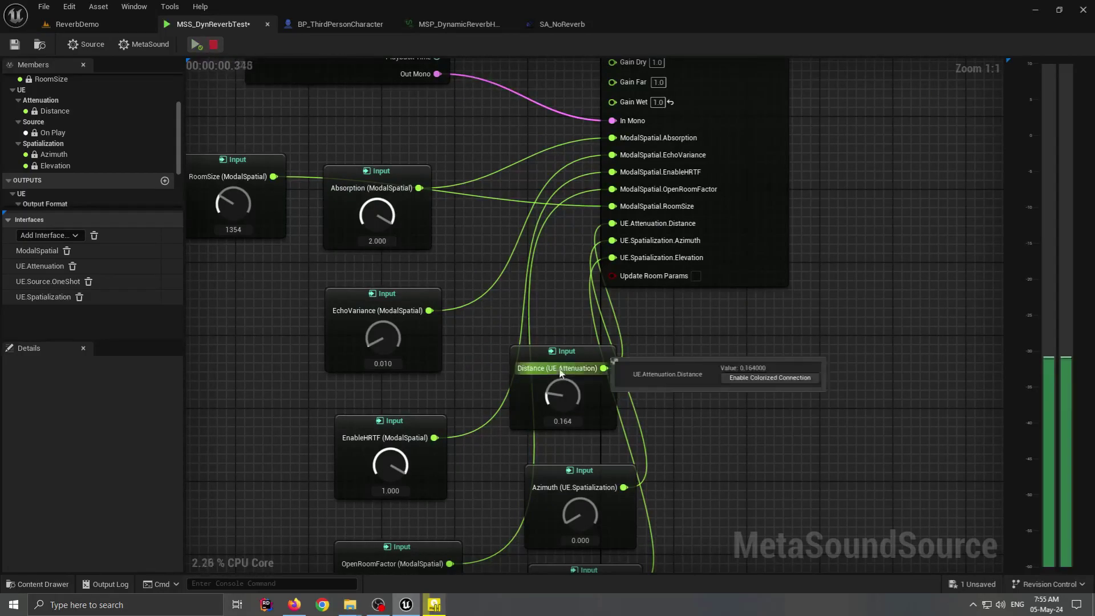
Raise the Distance input to 0.372 and set the maximum of its range to 10000
{"action": "left_click_drag", "start_coordinate": [563, 393], "coordinate": [463, 383]}
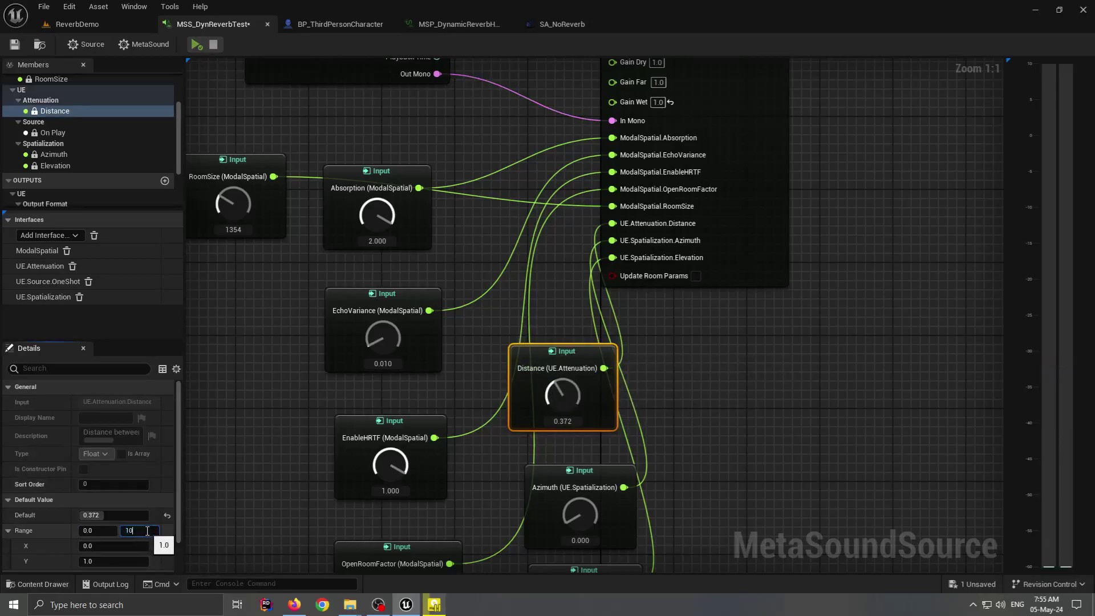
{"action": "key", "text": "Return"}
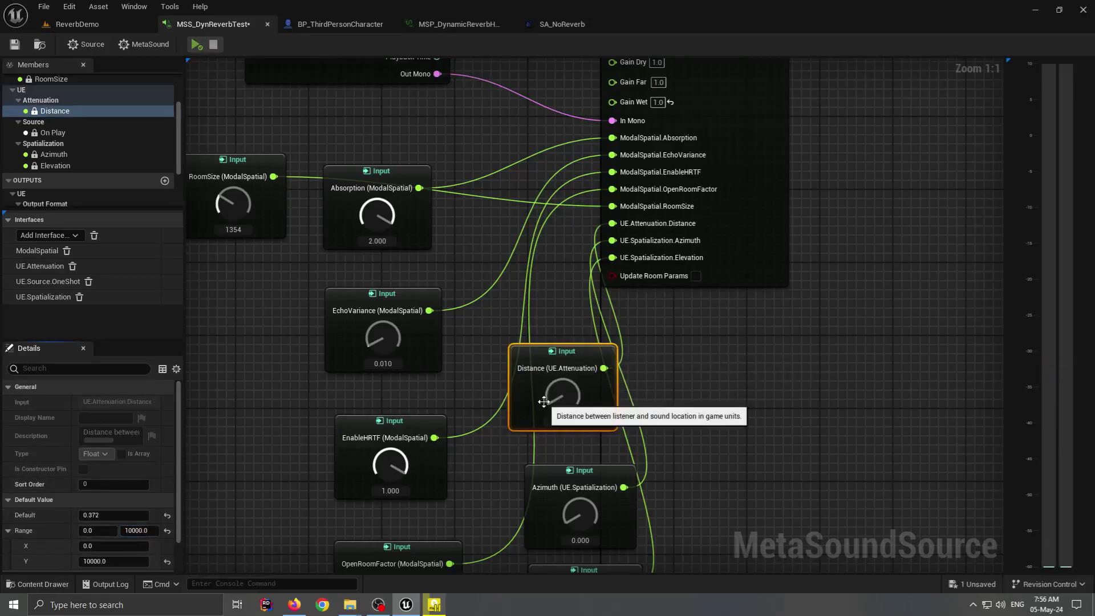
Preview the reverb repeatedly while raising Distance in stages to 2160, 3680 and 6800
{"action": "left_click", "coordinate": [196, 44]}
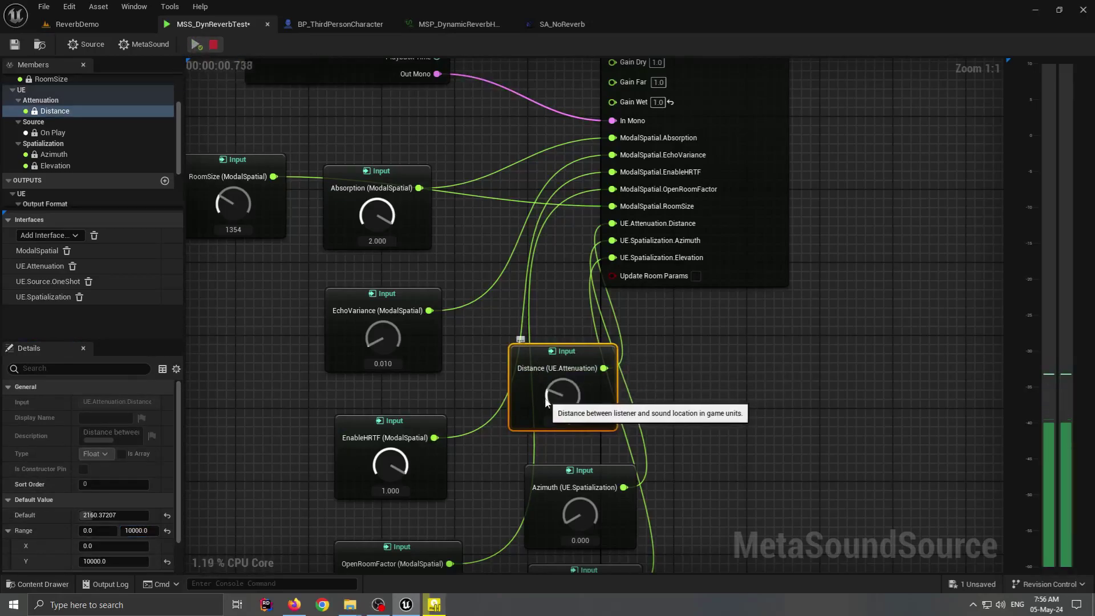
{"action": "left_click_drag", "start_coordinate": [562, 394], "coordinate": [520, 342]}
{"action": "left_click", "coordinate": [196, 45]}
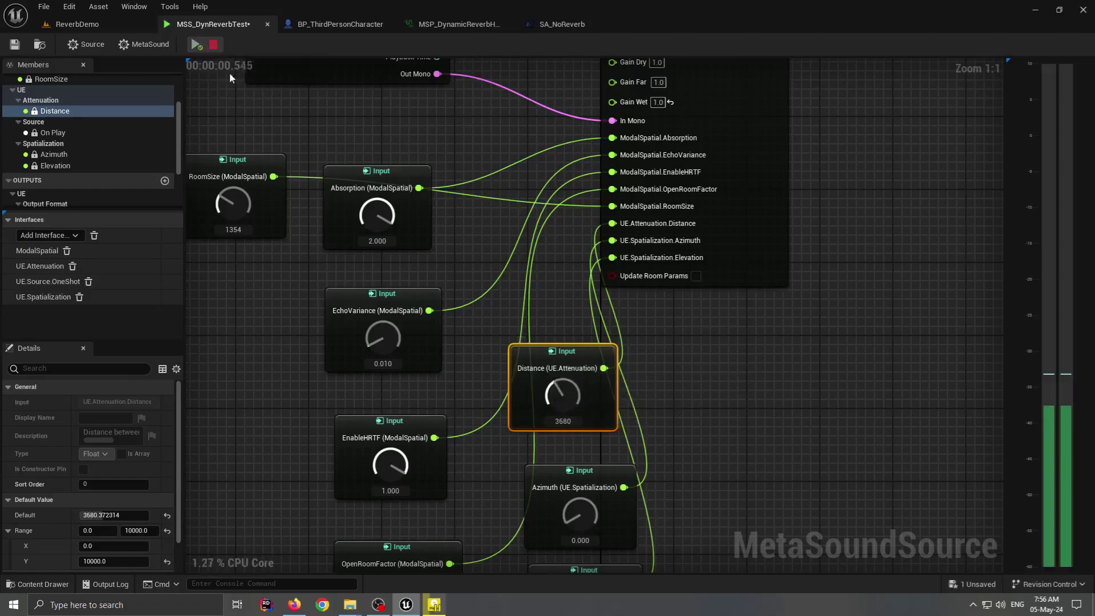
{"action": "left_click_drag", "start_coordinate": [564, 397], "coordinate": [497, 303]}
{"action": "left_click", "coordinate": [195, 45]}
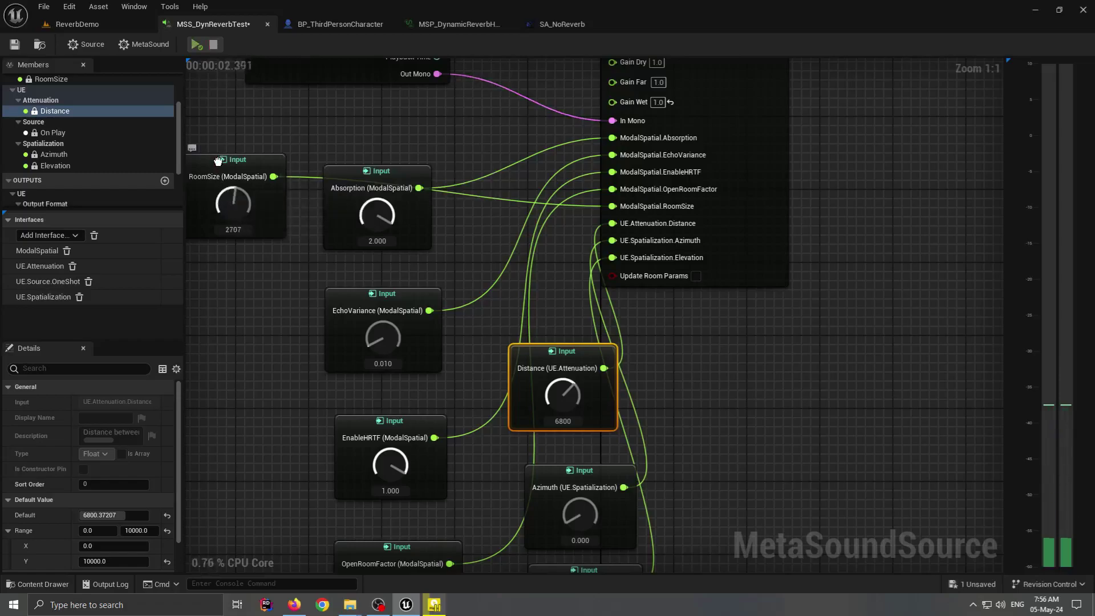
Raise RoomSize to 2707 and on to 5000, replaying the sound to compare at the same Distance
{"action": "left_click", "coordinate": [197, 44]}
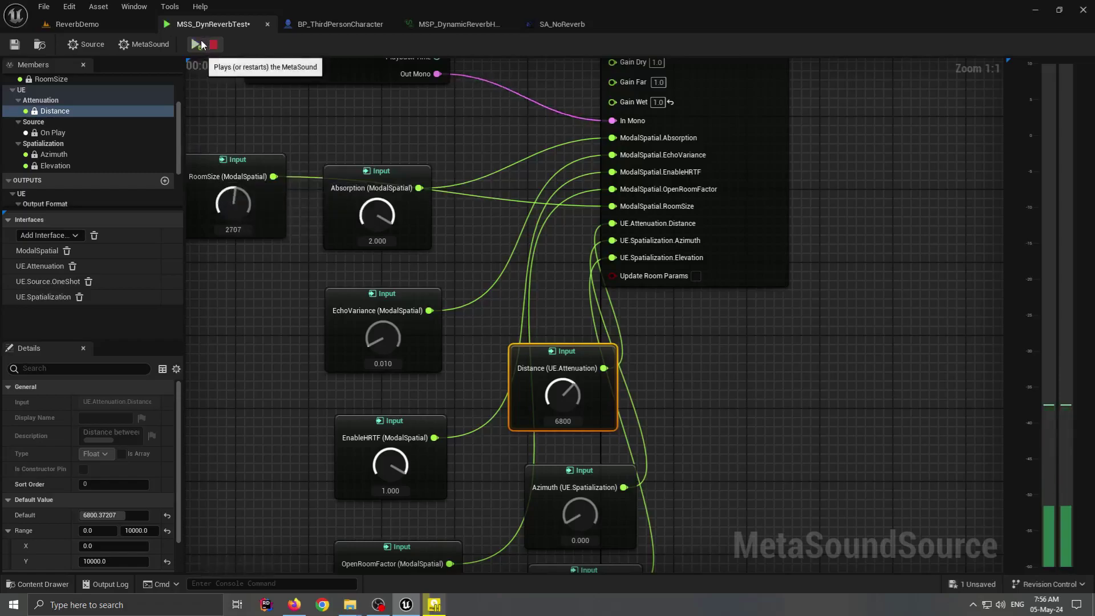
{"action": "left_click", "coordinate": [202, 44]}
{"action": "left_click", "coordinate": [202, 44]}
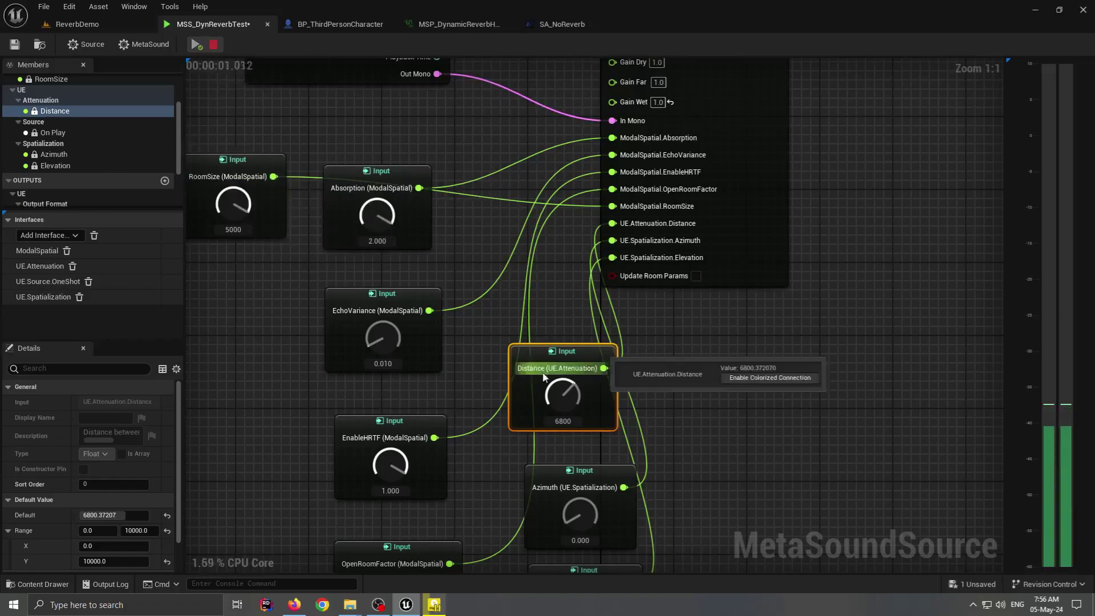
Replay the MetaSound while lowering Distance in stages to 3000, 1520 and 520.4
{"action": "left_click_drag", "start_coordinate": [561, 395], "coordinate": [562, 447]}
{"action": "left_click", "coordinate": [195, 45]}
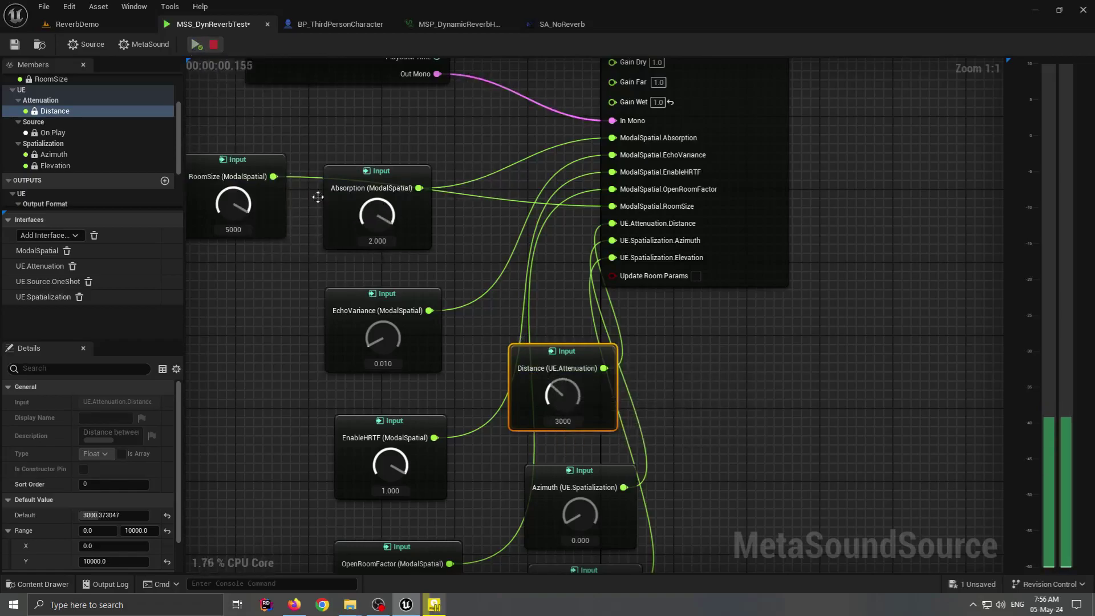
{"action": "left_click", "coordinate": [196, 44]}
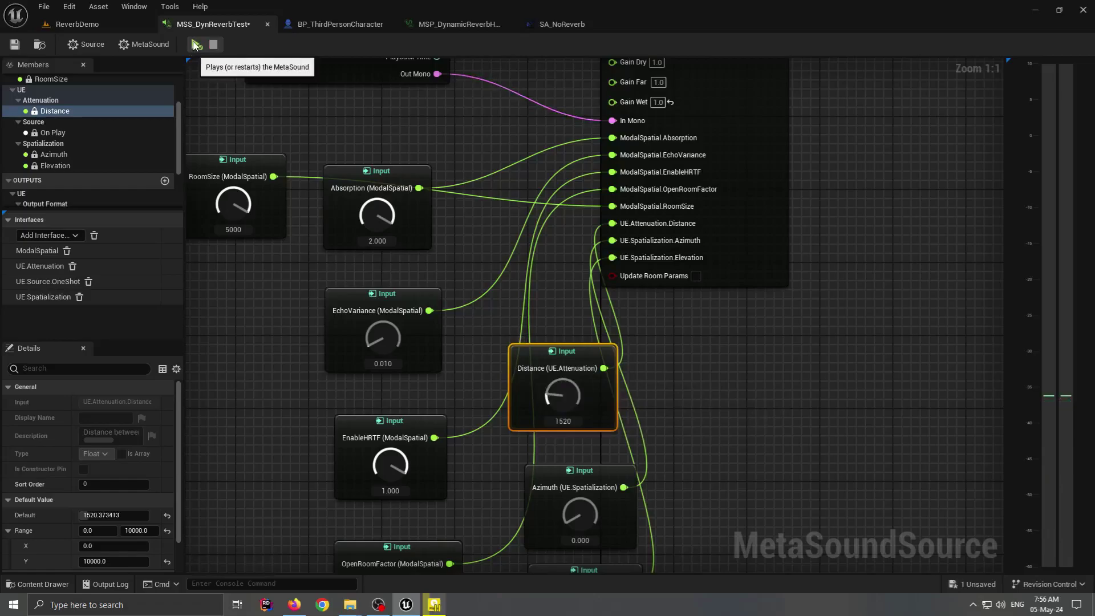
{"action": "left_click_drag", "start_coordinate": [542, 407], "coordinate": [474, 337]}
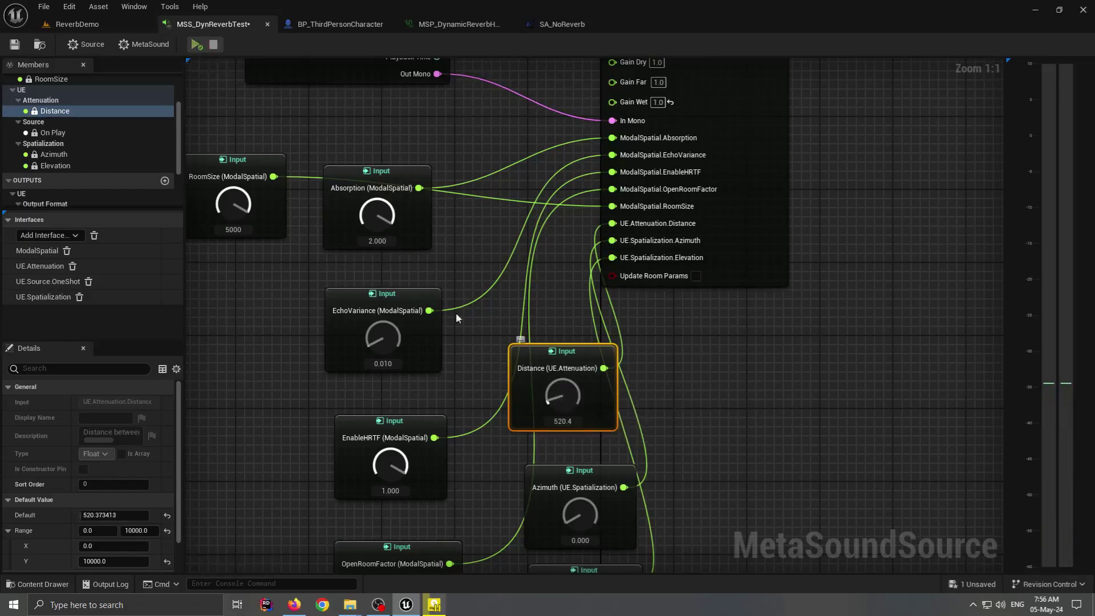
{"action": "left_click", "coordinate": [198, 48]}
Replay the sound with RoomSize reduced to 217.6, and return RoomSize to 100 and Distance to 0
{"action": "left_click_drag", "start_coordinate": [235, 207], "coordinate": [261, 348]}
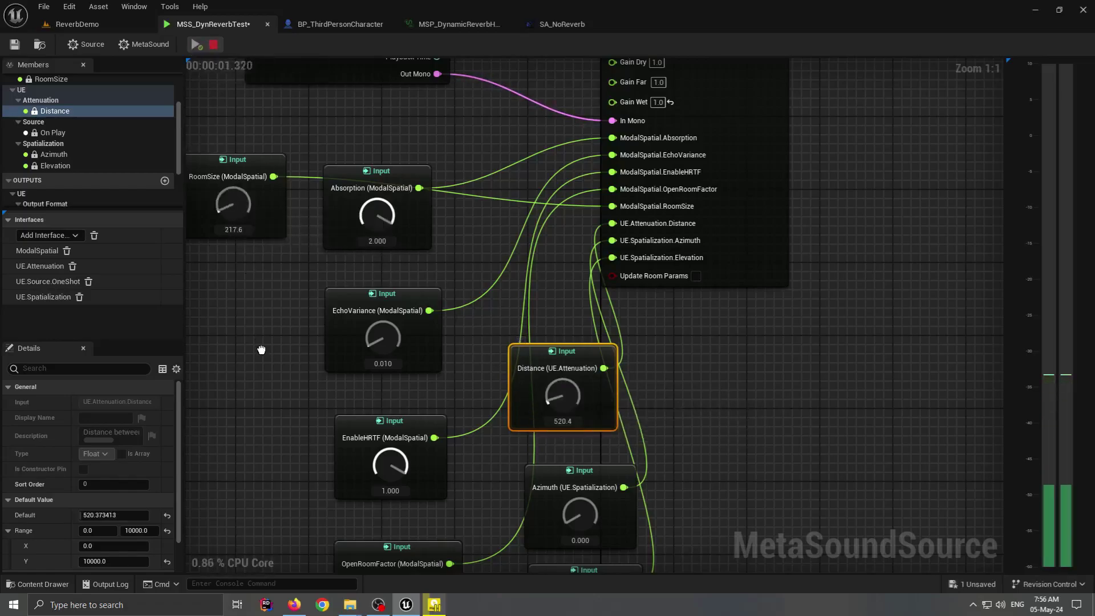
{"action": "left_click", "coordinate": [198, 47]}
{"action": "left_click_drag", "start_coordinate": [223, 214], "coordinate": [310, 433]}
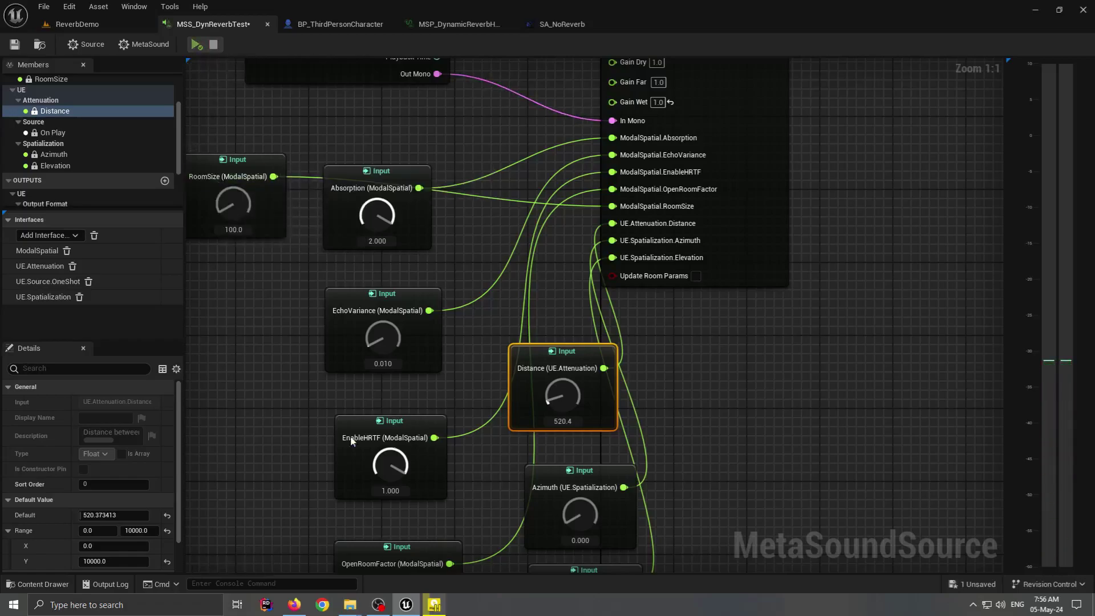
{"action": "left_click_drag", "start_coordinate": [550, 412], "coordinate": [564, 450]}
{"action": "right_click_drag", "start_coordinate": [781, 346], "coordinate": [718, 422]}
{"action": "right_click_drag", "start_coordinate": [760, 216], "coordinate": [857, 341]}
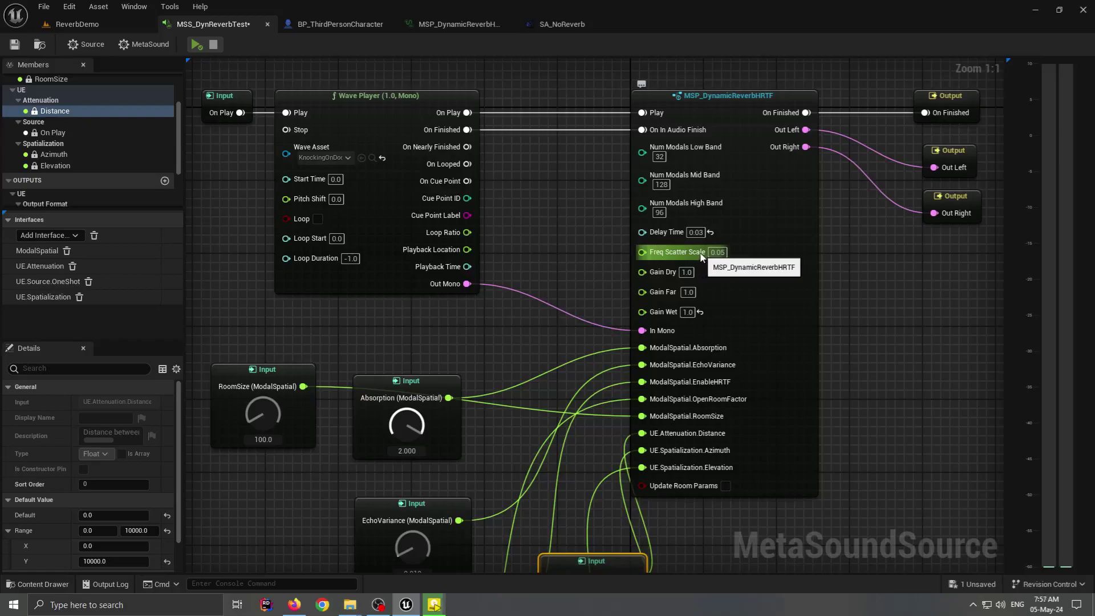
{"action": "left_click", "coordinate": [718, 252]}
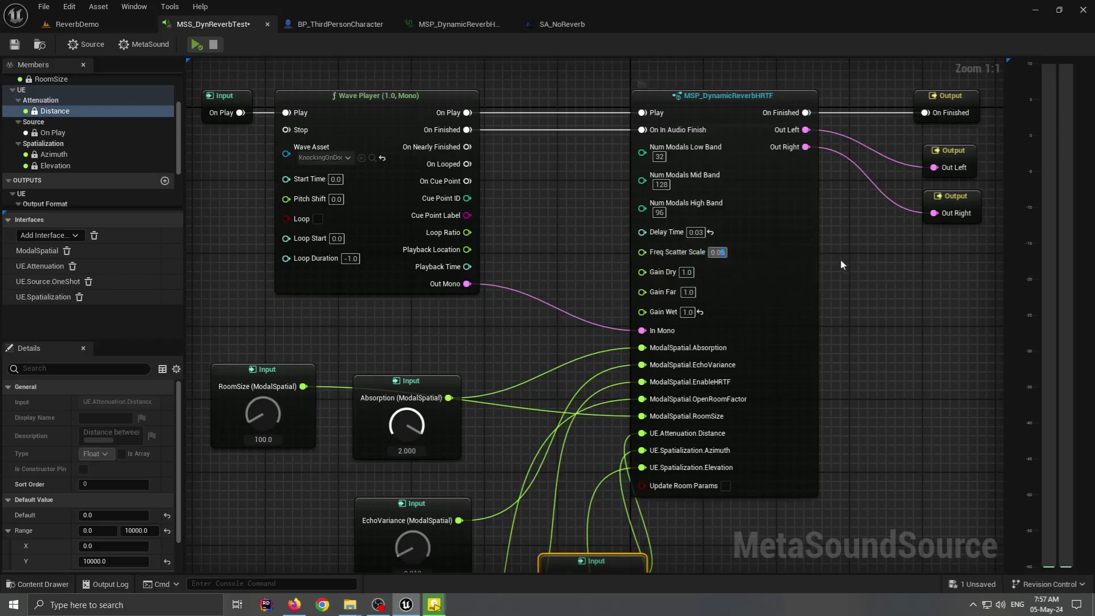
{"action": "left_click", "coordinate": [878, 278]}
{"action": "key", "text": "ctrl+z"}
Move the EnableHRTF input node up beside the Absorption input node, close to the reverb node
{"action": "right_click_drag", "start_coordinate": [579, 252], "coordinate": [533, 239]}
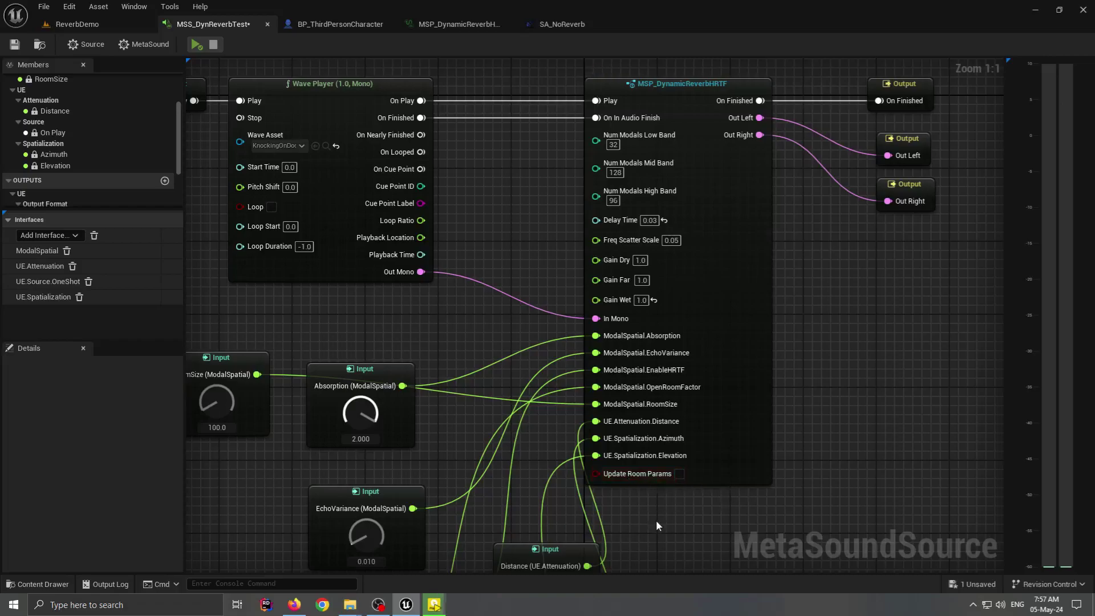
{"action": "right_click_drag", "start_coordinate": [634, 523], "coordinate": [499, 379]}
{"action": "left_click_drag", "start_coordinate": [379, 444], "coordinate": [490, 182]}
{"action": "right_click_drag", "start_coordinate": [475, 169], "coordinate": [539, 411]}
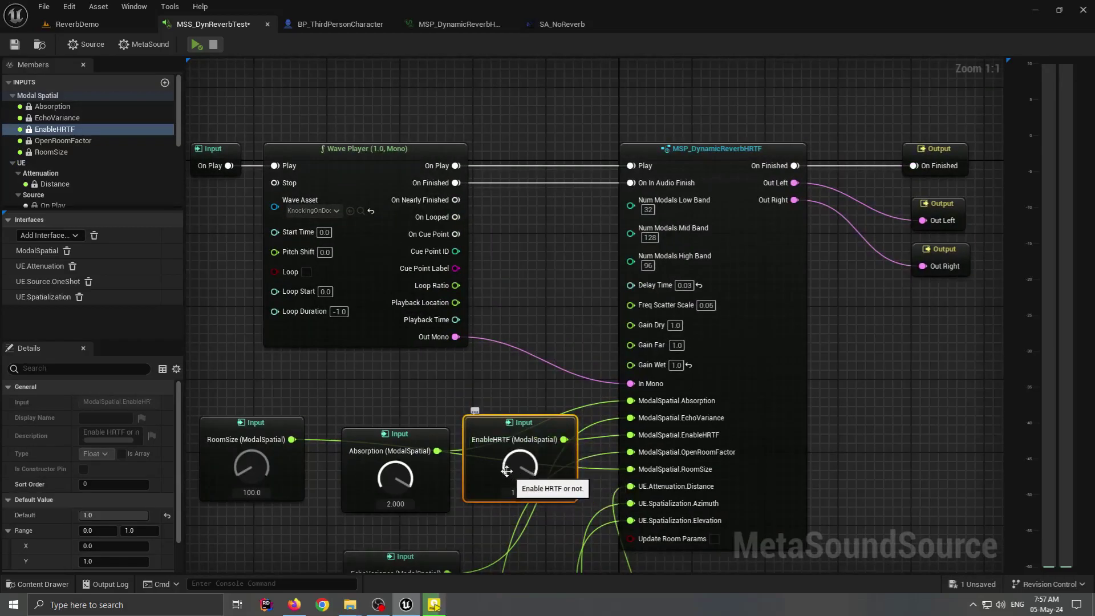
Check the DynamicReverb component's settings in BP_ThirdPersonCharacter, and play the MSS_DynReverbTest sound with EnableHRTF at 0
{"action": "left_click", "coordinate": [341, 24]}
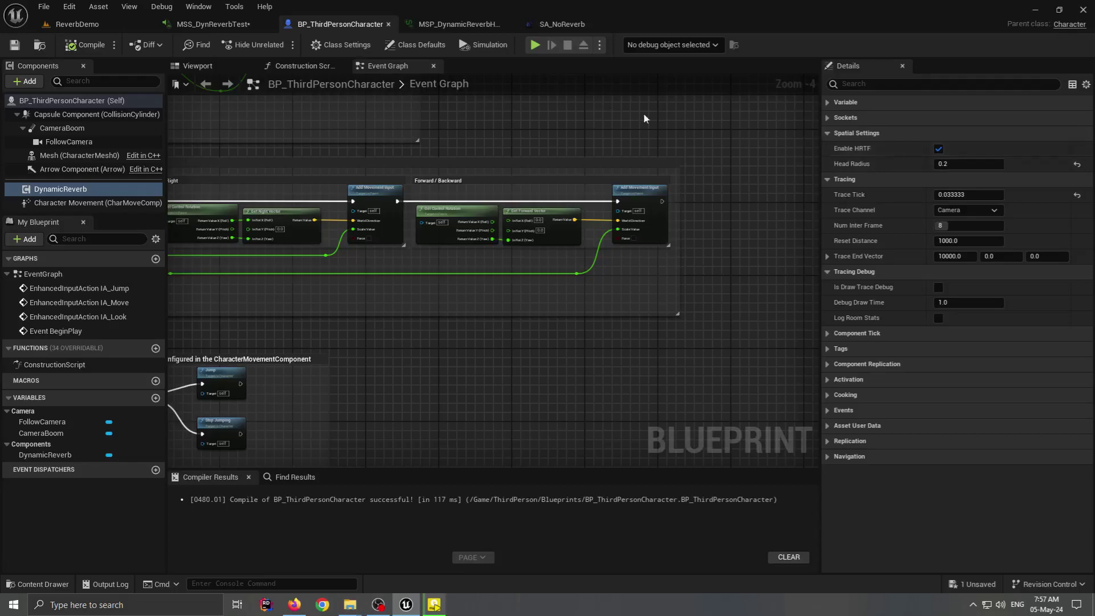
{"action": "left_click", "coordinate": [235, 25]}
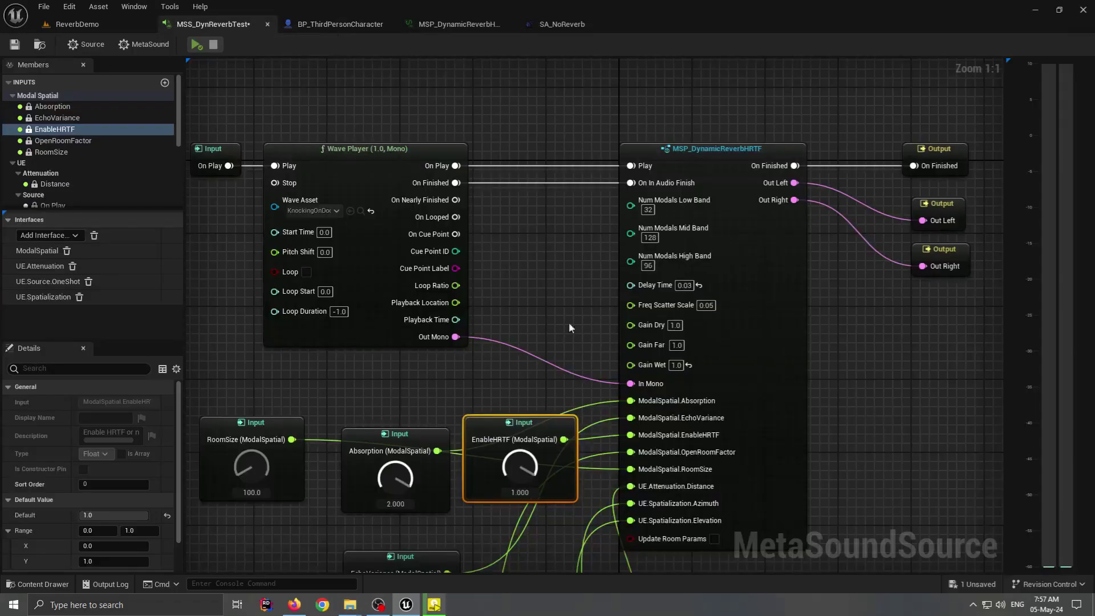
{"action": "scroll", "coordinate": [548, 305], "scroll_direction": "up", "scroll_amount": 2}
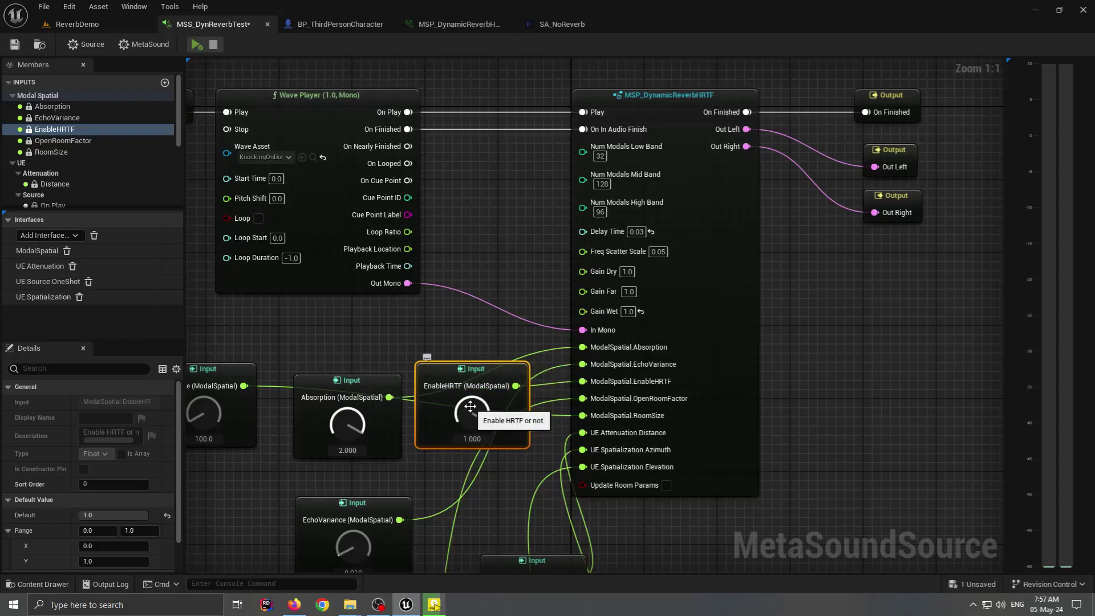
{"action": "left_click_drag", "start_coordinate": [471, 407], "coordinate": [507, 517]}
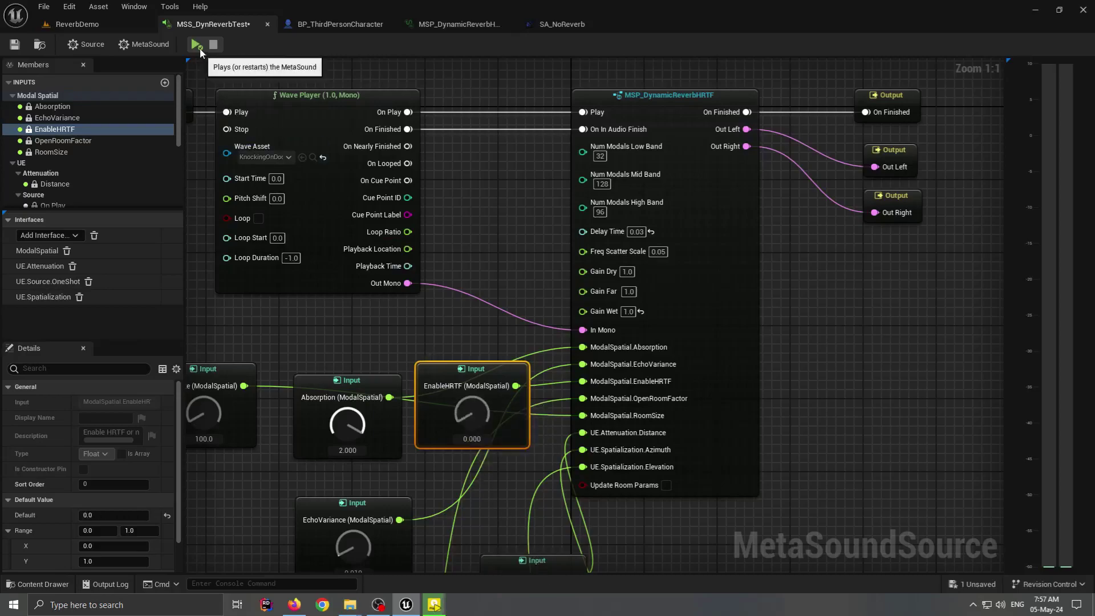
{"action": "left_click", "coordinate": [196, 46]}
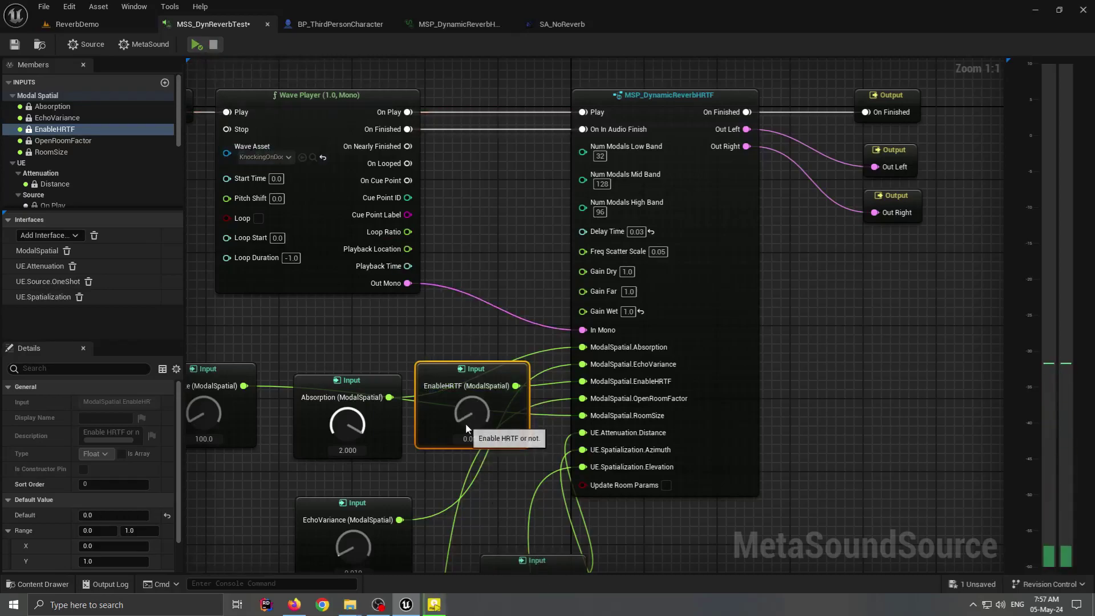
Replay the MetaSound while switching EnableHRTF between 1 and 0 to compare the two, ending with EnableHRTF at 1
{"action": "left_click_drag", "start_coordinate": [471, 412], "coordinate": [472, 177]}
{"action": "left_click", "coordinate": [197, 46]}
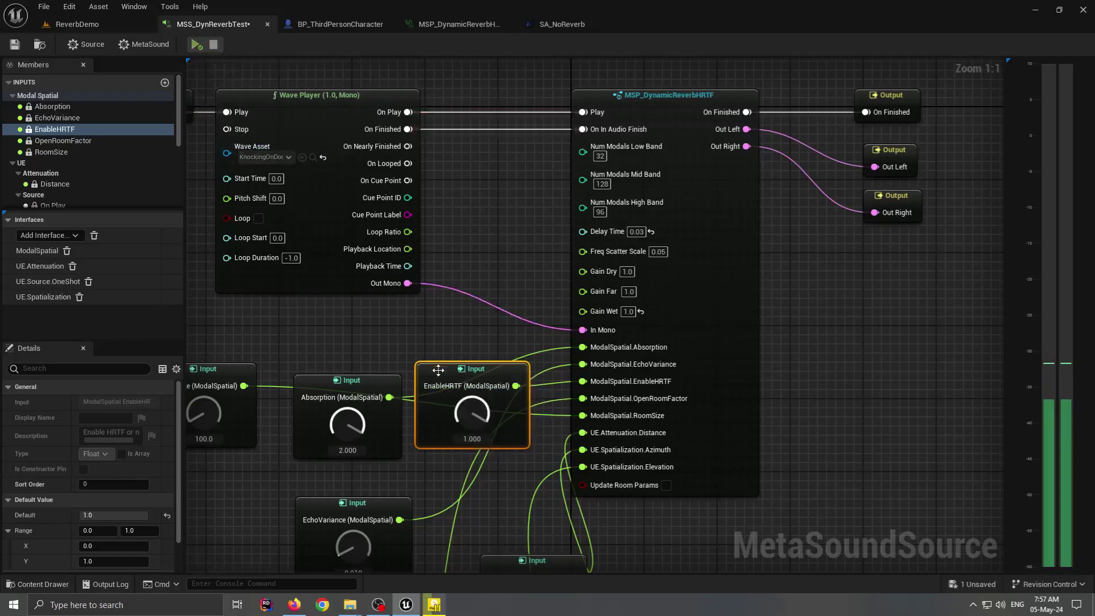
{"action": "left_click_drag", "start_coordinate": [471, 412], "coordinate": [473, 502]}
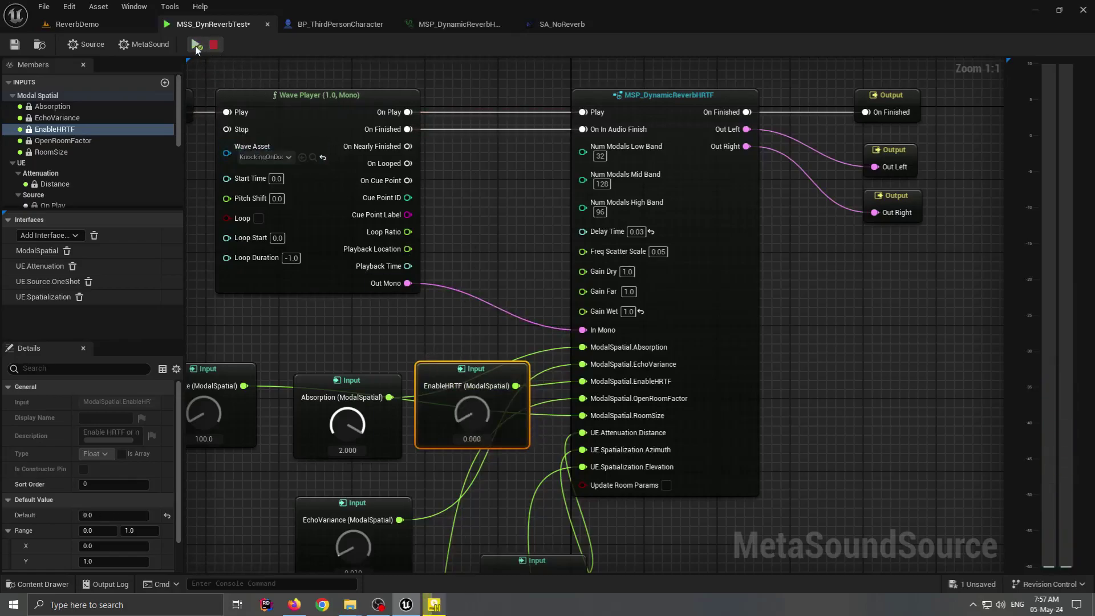
{"action": "left_click", "coordinate": [196, 45]}
{"action": "left_click_drag", "start_coordinate": [472, 412], "coordinate": [472, 229]}
{"action": "left_click", "coordinate": [202, 47]}
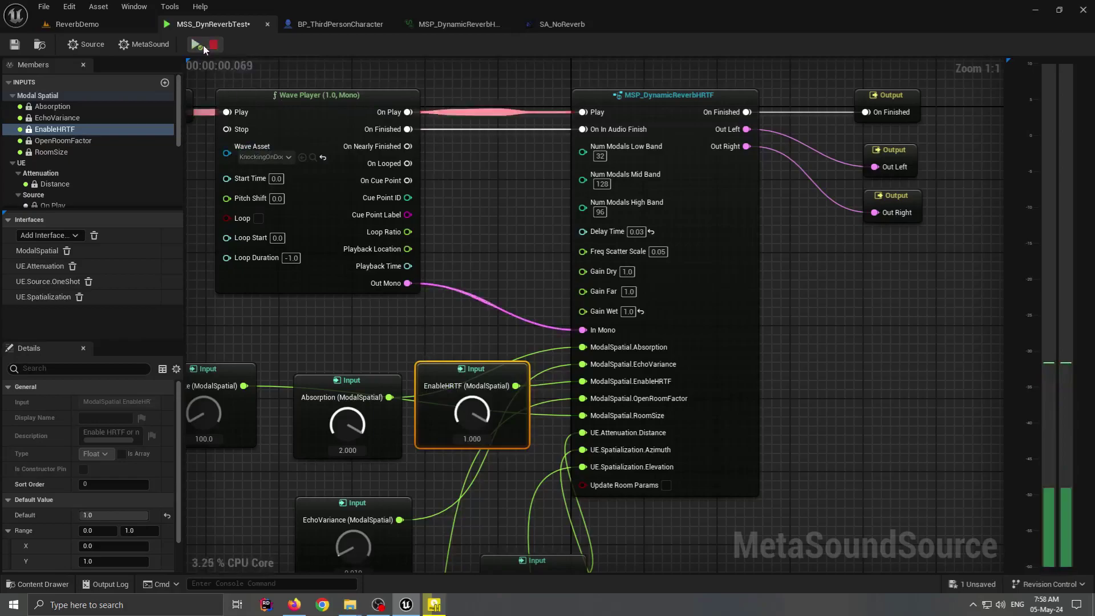
Open the MSP_DynamicReverbHRTF patch and examine its HRTF & Reverb Mixing section and the path to the Stereo Mixer
{"action": "right_click_drag", "start_coordinate": [768, 235], "coordinate": [574, 225]}
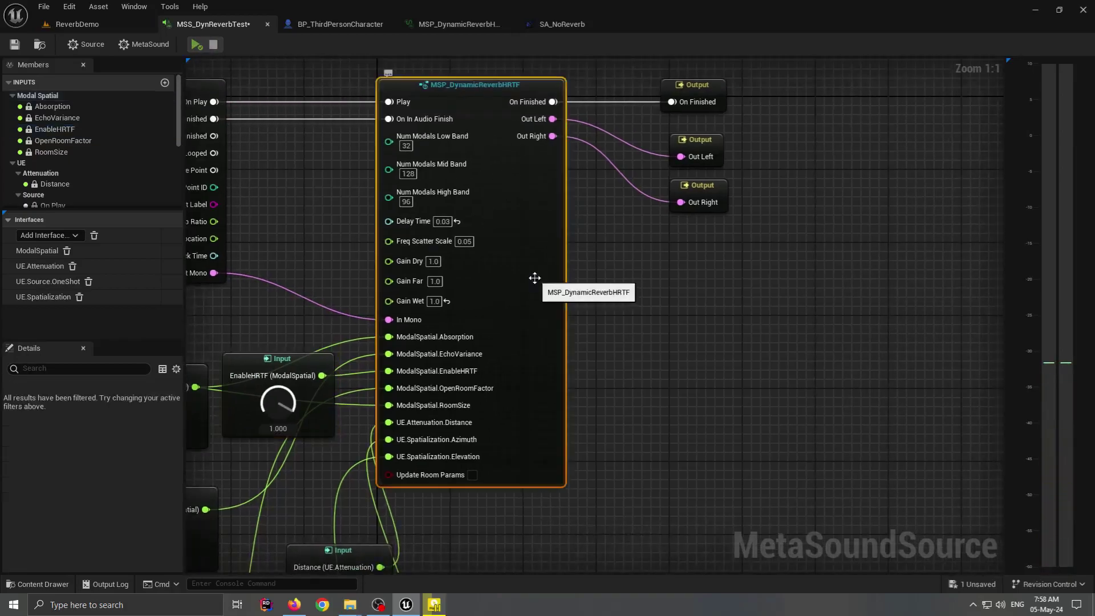
{"action": "double_click", "coordinate": [536, 279]}
{"action": "right_click_drag", "start_coordinate": [556, 249], "coordinate": [541, 246]}
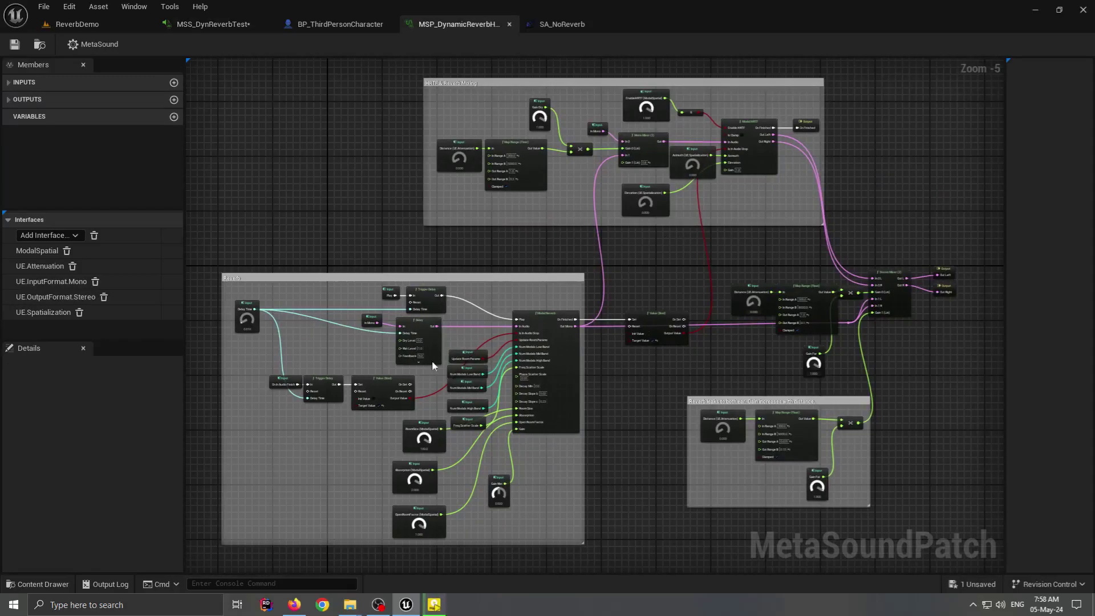
{"action": "scroll", "coordinate": [543, 340], "scroll_direction": "up", "scroll_amount": 2}
{"action": "right_click_drag", "start_coordinate": [652, 221], "coordinate": [477, 426]}
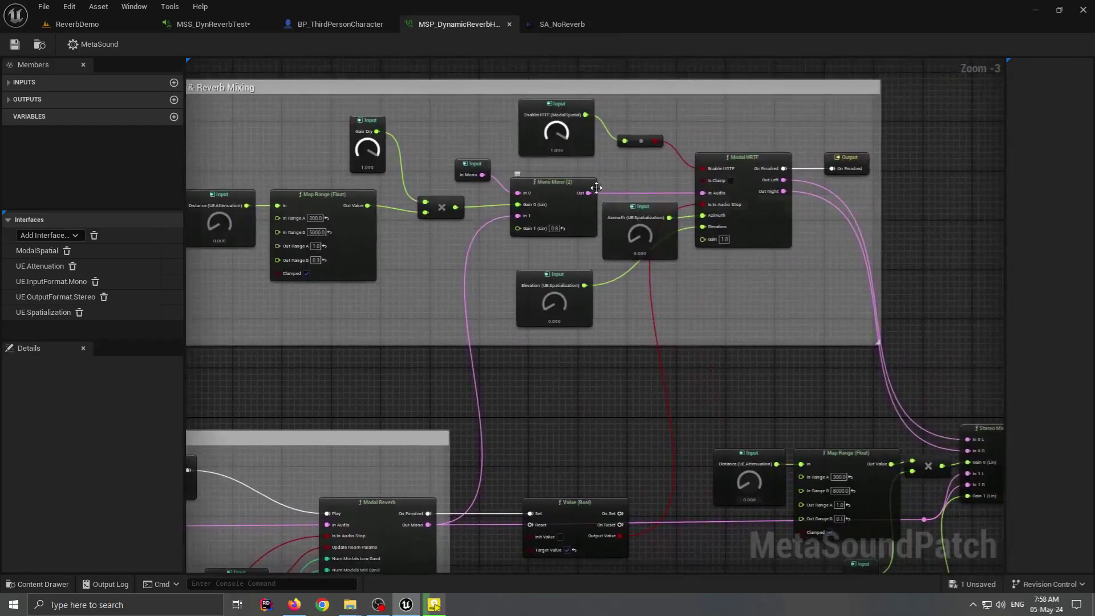
{"action": "right_click_drag", "start_coordinate": [740, 191], "coordinate": [620, 175]}
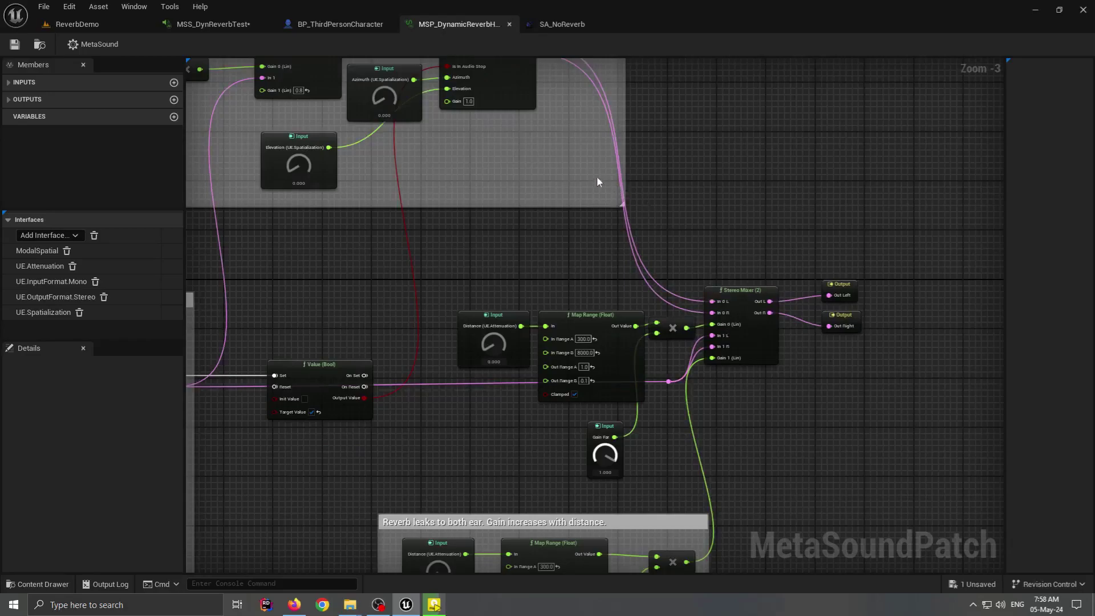
{"action": "right_click_drag", "start_coordinate": [381, 156], "coordinate": [491, 279]}
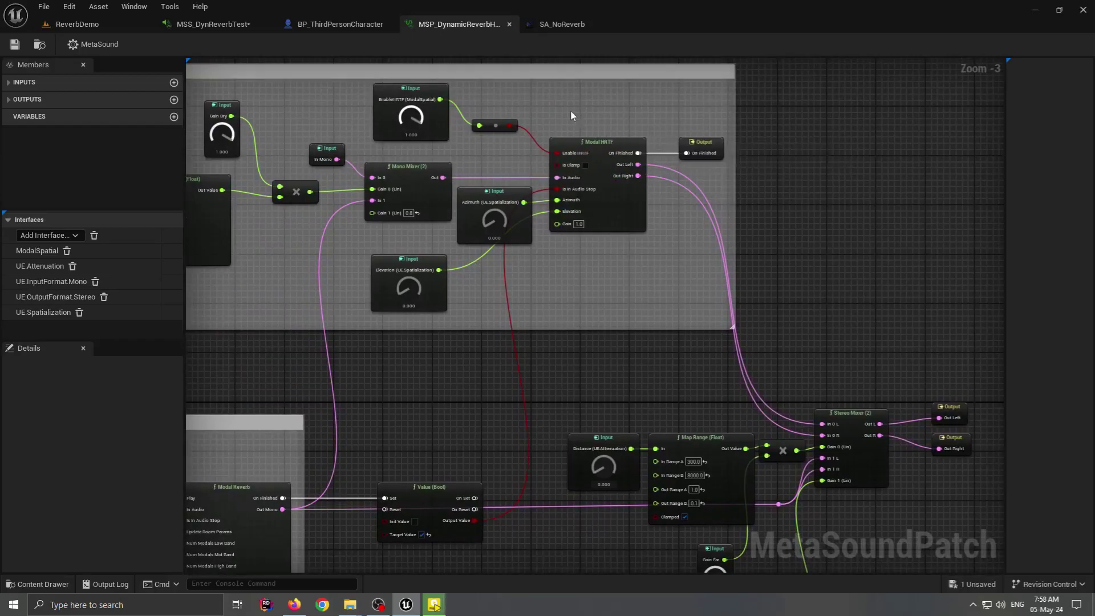
Add a copy of the Modal HRTF node above the HRTF & Reverb Mixing section and feed Modal Reverb's Out Mono into its In Audio
{"action": "right_click_drag", "start_coordinate": [573, 115], "coordinate": [606, 152]}
{"action": "right_click_drag", "start_coordinate": [603, 95], "coordinate": [621, 311]}
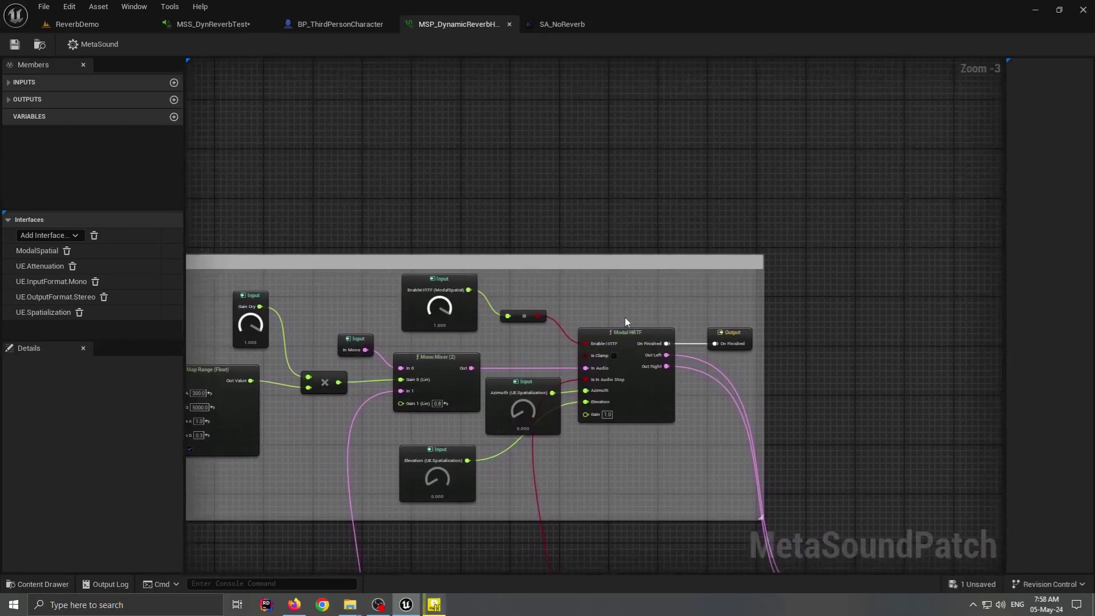
{"action": "key", "text": "ctrl+v"}
{"action": "scroll", "coordinate": [496, 272], "scroll_direction": "down", "scroll_amount": 1}
{"action": "left_click_drag", "start_coordinate": [354, 482], "coordinate": [566, 219]}
Duplicate the Azimuth and Elevation input nodes and place the copies beside the new Modal HRTF node
{"action": "scroll", "coordinate": [538, 304], "scroll_direction": "up", "scroll_amount": 2}
{"action": "left_click", "coordinate": [495, 449]}
{"action": "left_click", "coordinate": [415, 520], "text": "ctrl"}
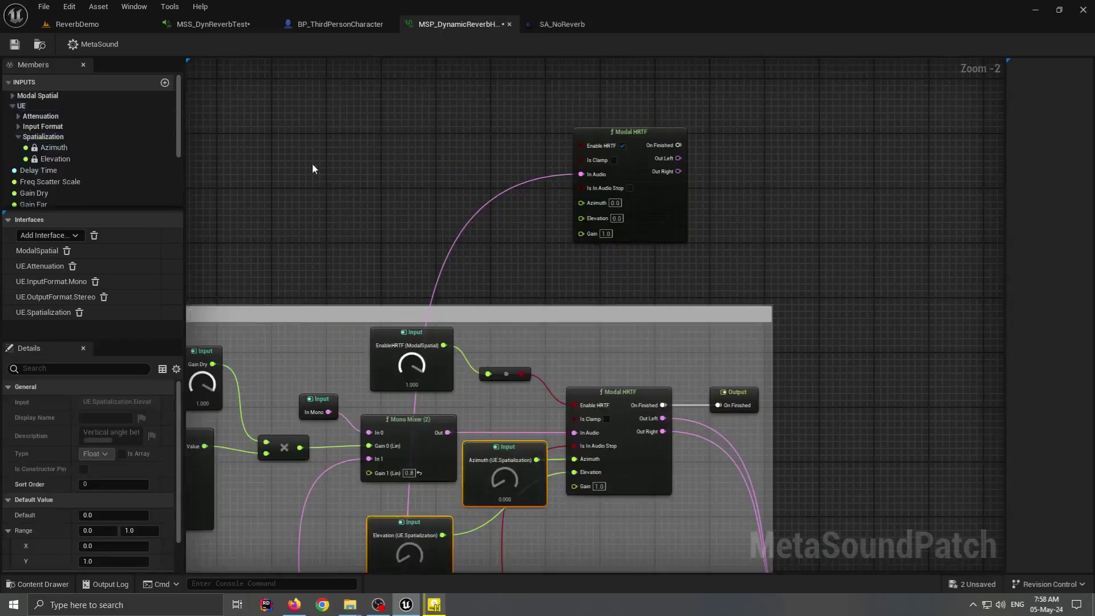
{"action": "key", "text": "ctrl+v"}
{"action": "left_click_drag", "start_coordinate": [594, 137], "coordinate": [603, 88]}
{"action": "left_click_drag", "start_coordinate": [291, 202], "coordinate": [392, 207]}
Create a float Add node fed by the duplicated Azimuth input
{"action": "scroll", "coordinate": [466, 128], "scroll_direction": "up", "scroll_amount": 2}
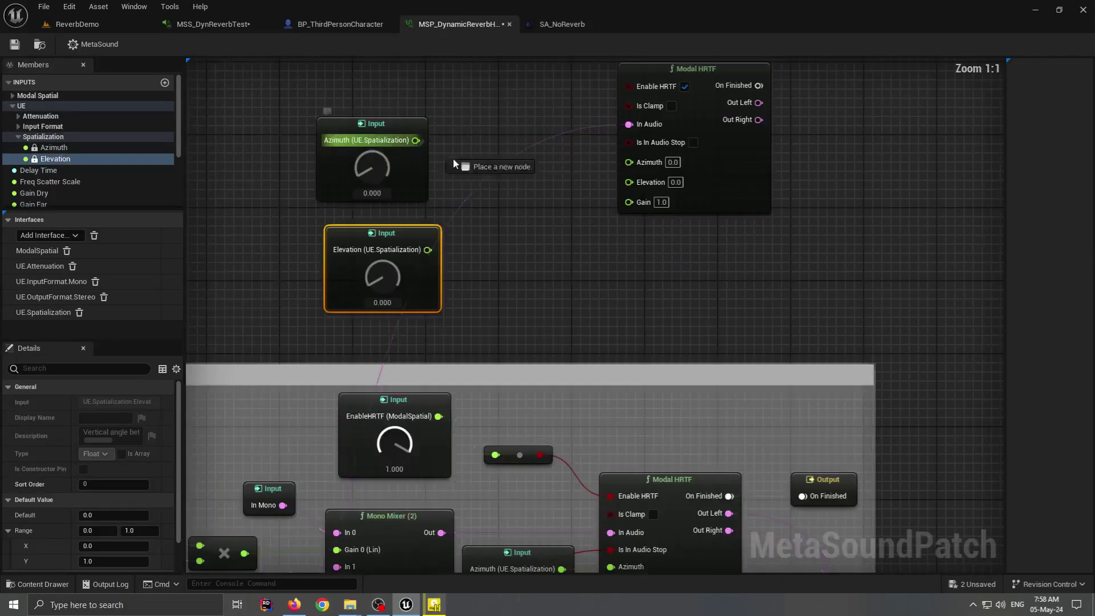
{"action": "left_click_drag", "start_coordinate": [416, 140], "coordinate": [467, 167]}
{"action": "type", "text": "ran"}
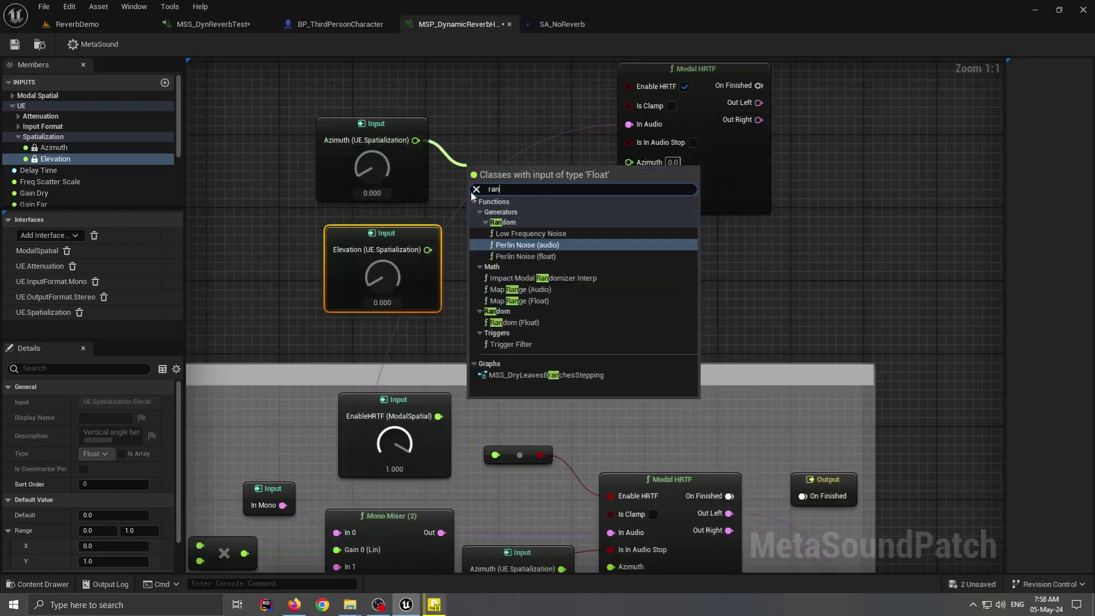
{"action": "key", "text": "BackSpace"}
{"action": "key", "text": "BackSpace"}
{"action": "key", "text": "BackSpace"}
{"action": "type", "text": "add"}
{"action": "key", "text": "Return"}
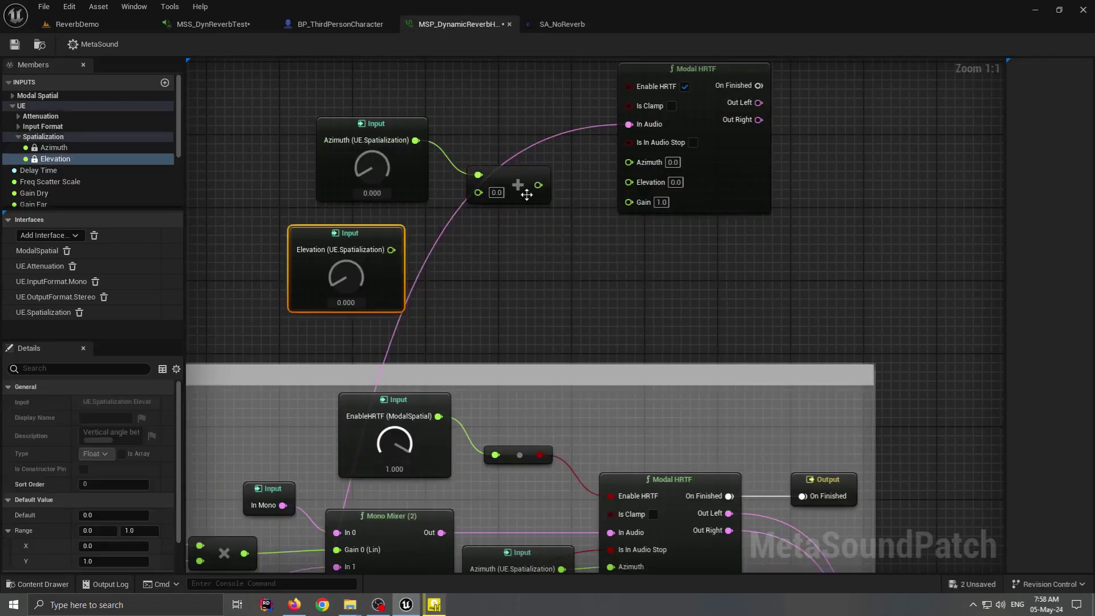
Duplicate the Add node, connect the Elevation input to the copy, and space the two input groups apart
{"action": "left_click", "coordinate": [526, 194]}
{"action": "key", "text": "ctrl+c"}
{"action": "left_click", "coordinate": [448, 249]}
{"action": "key", "text": "ctrl+v"}
{"action": "left_click_drag", "start_coordinate": [391, 250], "coordinate": [484, 259]}
{"action": "right_click_drag", "start_coordinate": [503, 169], "coordinate": [550, 255]}
{"action": "left_click_drag", "start_coordinate": [549, 255], "coordinate": [545, 198]}
Feed the Azimuth Add node's second input from a new Random (Float) node with Min 10 and Max 15
{"action": "left_click_drag", "start_coordinate": [445, 185], "coordinate": [472, 215]}
{"action": "left_click", "coordinate": [501, 160]}
{"action": "type", "text": "rand"}
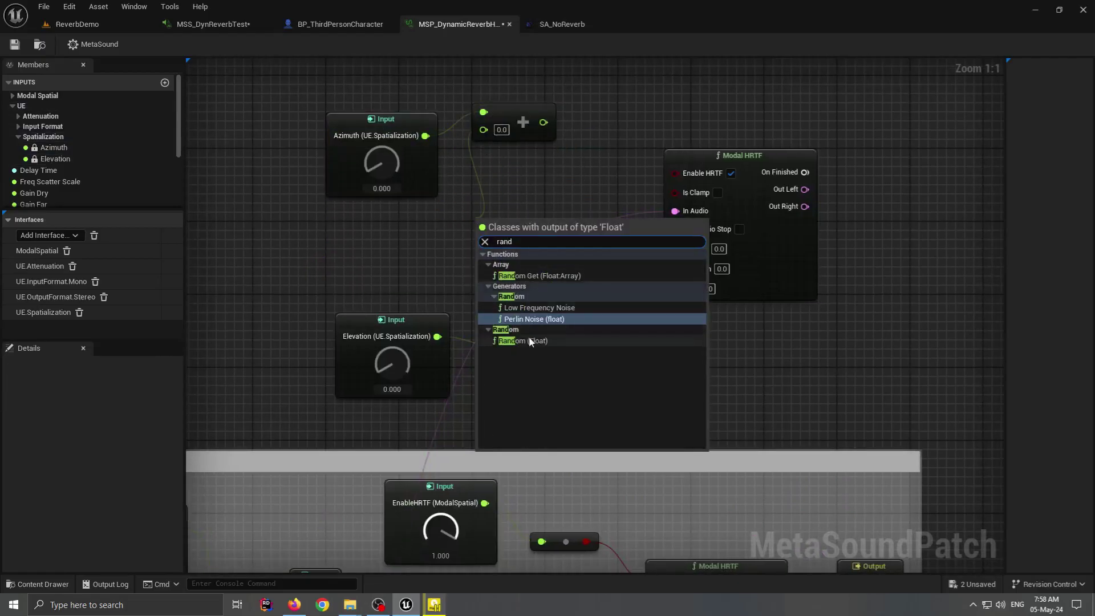
{"action": "left_click", "coordinate": [529, 341]}
{"action": "left_click_drag", "start_coordinate": [528, 336], "coordinate": [427, 342]}
{"action": "left_click_drag", "start_coordinate": [424, 256], "coordinate": [305, 192]}
{"action": "left_click", "coordinate": [281, 284]}
{"action": "type", "text": "15"}
{"action": "left_click", "coordinate": [277, 265]}
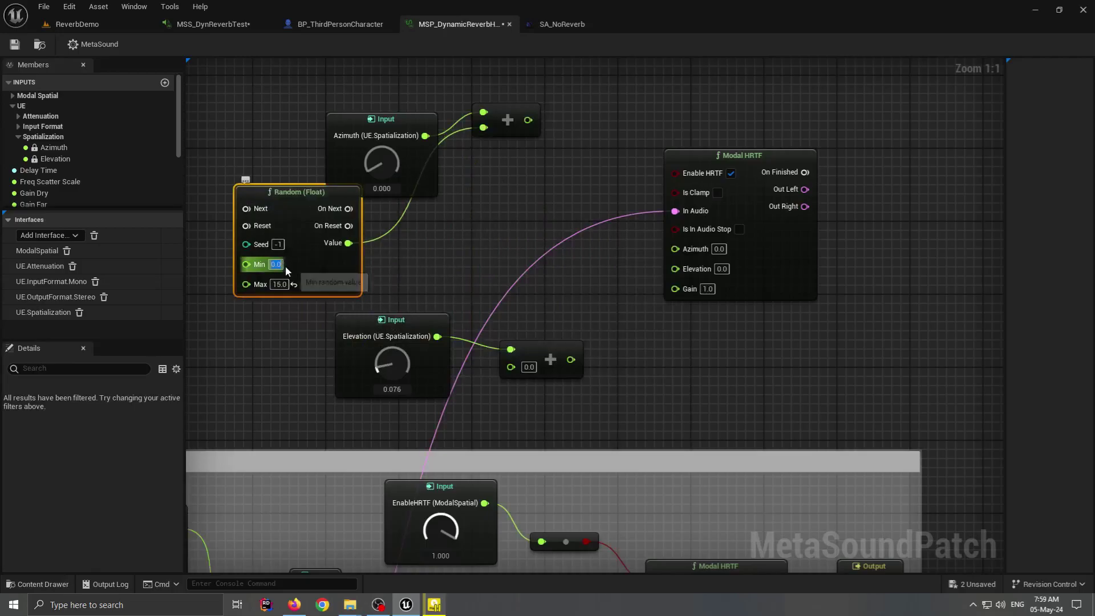
{"action": "left_click", "coordinate": [435, 255]}
Duplicate the Random (Float) node and connect the copy's value to the Elevation Add node's second input
{"action": "left_click", "coordinate": [340, 256]}
{"action": "key", "text": "ctrl+c"}
{"action": "left_click", "coordinate": [426, 249]}
{"action": "key", "text": "ctrl+v"}
{"action": "left_click_drag", "start_coordinate": [540, 307], "coordinate": [511, 365]}
Connect the two Add outputs to the new Modal HRTF node's Azimuth and Elevation, and reposition the Azimuth Add node
{"action": "left_click_drag", "start_coordinate": [528, 119], "coordinate": [675, 247]}
{"action": "left_click_drag", "start_coordinate": [555, 357], "coordinate": [675, 266]}
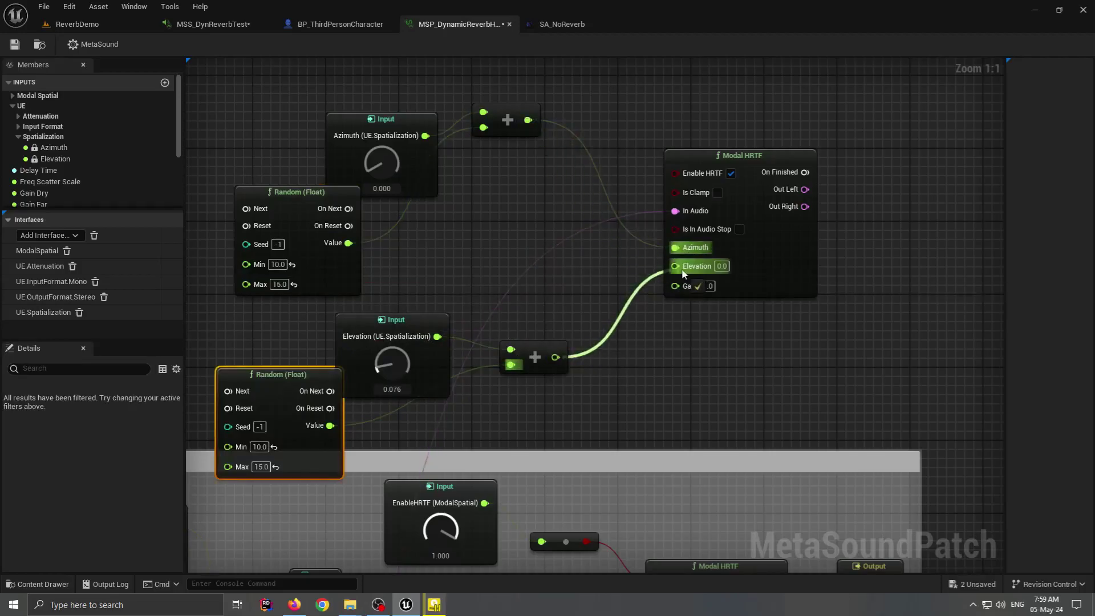
{"action": "left_click_drag", "start_coordinate": [506, 120], "coordinate": [506, 203]}
{"action": "right_click_drag", "start_coordinate": [599, 283], "coordinate": [536, 239]}
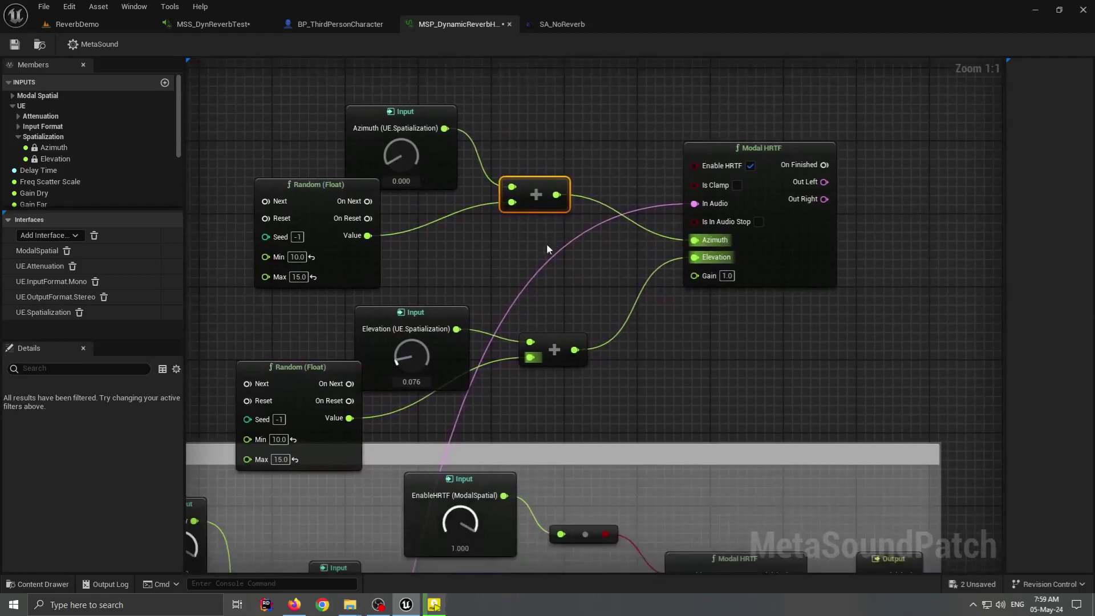
Duplicate the whole randomized Modal HRTF group and place the copy above the original
{"action": "scroll", "coordinate": [536, 239], "scroll_direction": "down", "scroll_amount": 2}
{"action": "left_click_drag", "start_coordinate": [281, 231], "coordinate": [686, 426]}
{"action": "right_click_drag", "start_coordinate": [576, 176], "coordinate": [628, 306]}
{"action": "key", "text": "ctrl+c"}
{"action": "key", "text": "ctrl+v"}
{"action": "left_click_drag", "start_coordinate": [634, 148], "coordinate": [669, 175]}
{"action": "scroll", "coordinate": [648, 301], "scroll_direction": "down", "scroll_amount": 2}
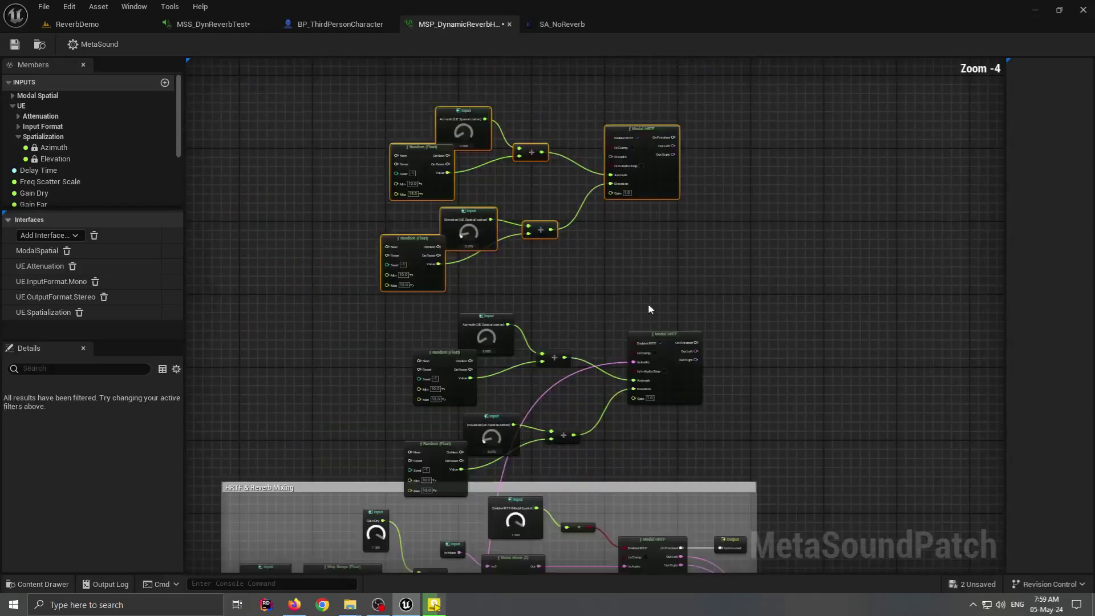
{"action": "right_click_drag", "start_coordinate": [647, 301], "coordinate": [489, 262]}
{"action": "scroll", "coordinate": [555, 220], "scroll_direction": "down", "scroll_amount": 2}
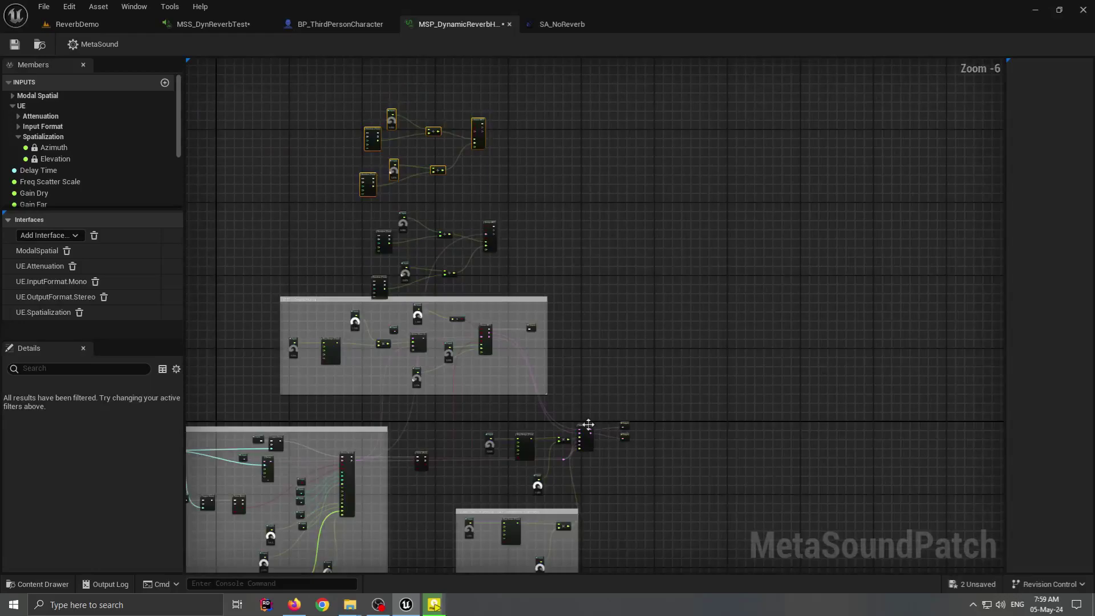
Delete both randomized Modal HRTF groups above the HRTF & Reverb Mixing section and save the patch
{"action": "left_click_drag", "start_coordinate": [299, 81], "coordinate": [529, 288]}
{"action": "key", "text": "Delete"}
{"action": "scroll", "coordinate": [513, 228], "scroll_direction": "up", "scroll_amount": 3}
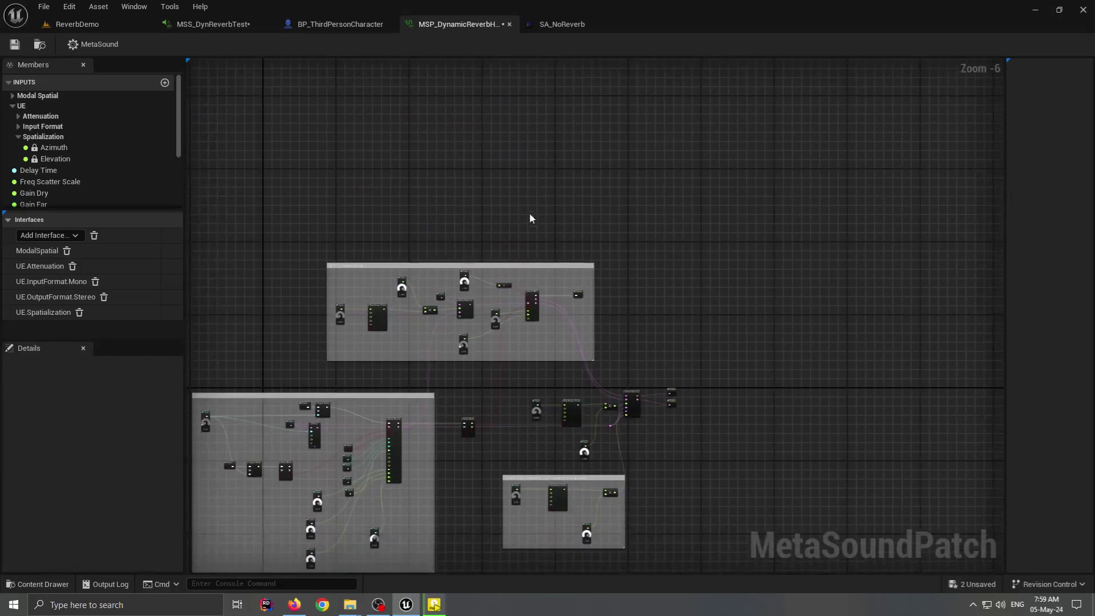
{"action": "right_click_drag", "start_coordinate": [501, 232], "coordinate": [560, 142]}
{"action": "key", "text": "ctrl+s"}
Examine the distance-based gain mapping into the Stereo Mixer, including the "Reverb leaks to both ear" section's Map Range values
{"action": "right_click_drag", "start_coordinate": [509, 241], "coordinate": [638, 173]}
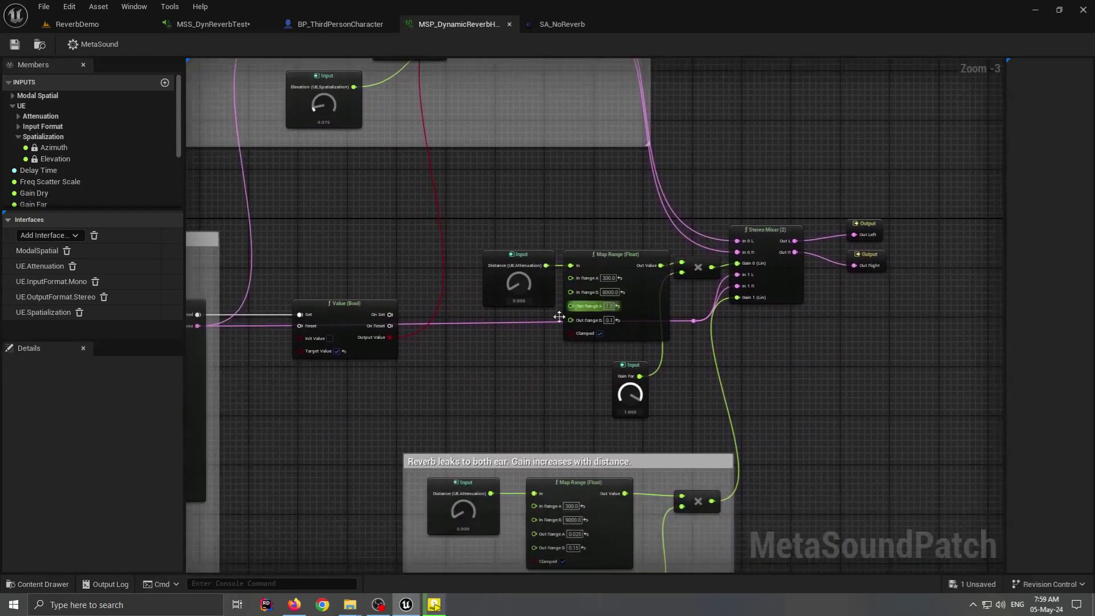
{"action": "right_click_drag", "start_coordinate": [738, 399], "coordinate": [718, 316]}
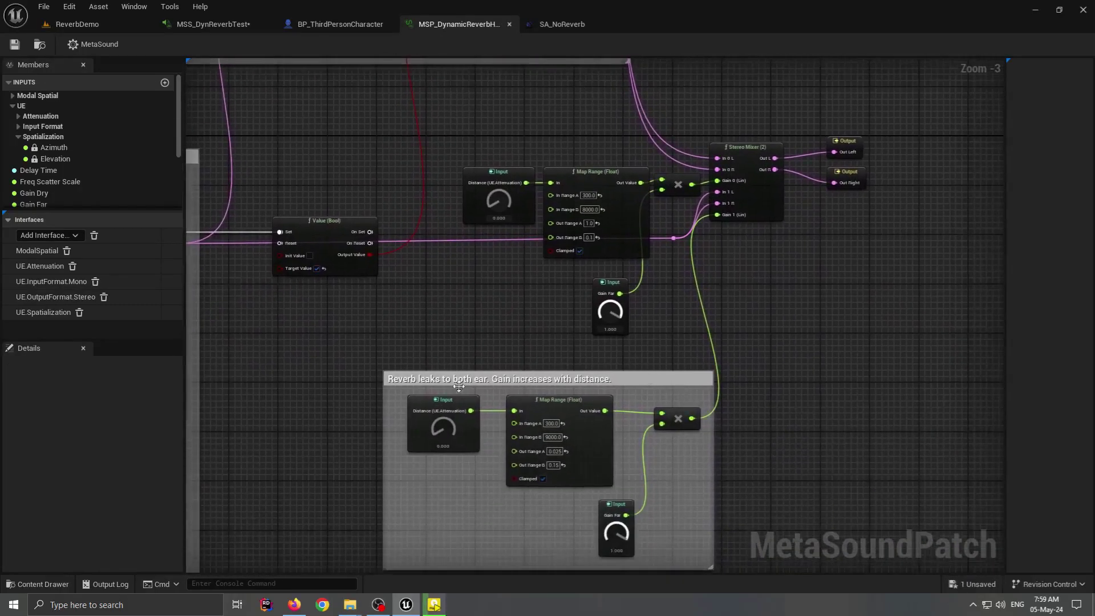
{"action": "right_click_drag", "start_coordinate": [627, 414], "coordinate": [566, 378]}
{"action": "scroll", "coordinate": [566, 378], "scroll_direction": "up", "scroll_amount": 3}
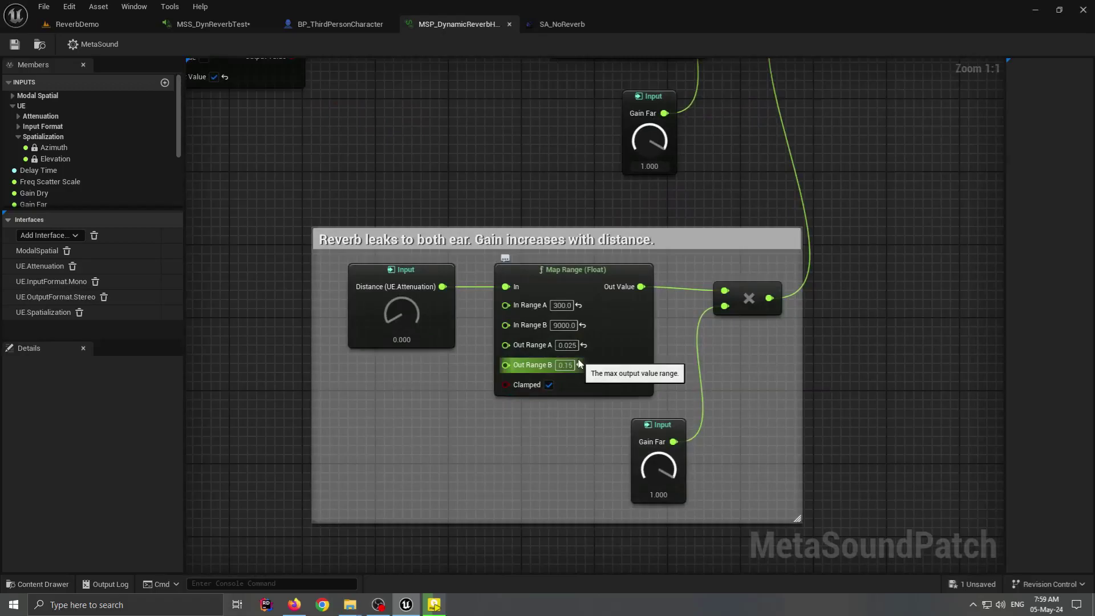
{"action": "scroll", "coordinate": [683, 355], "scroll_direction": "down", "scroll_amount": 1}
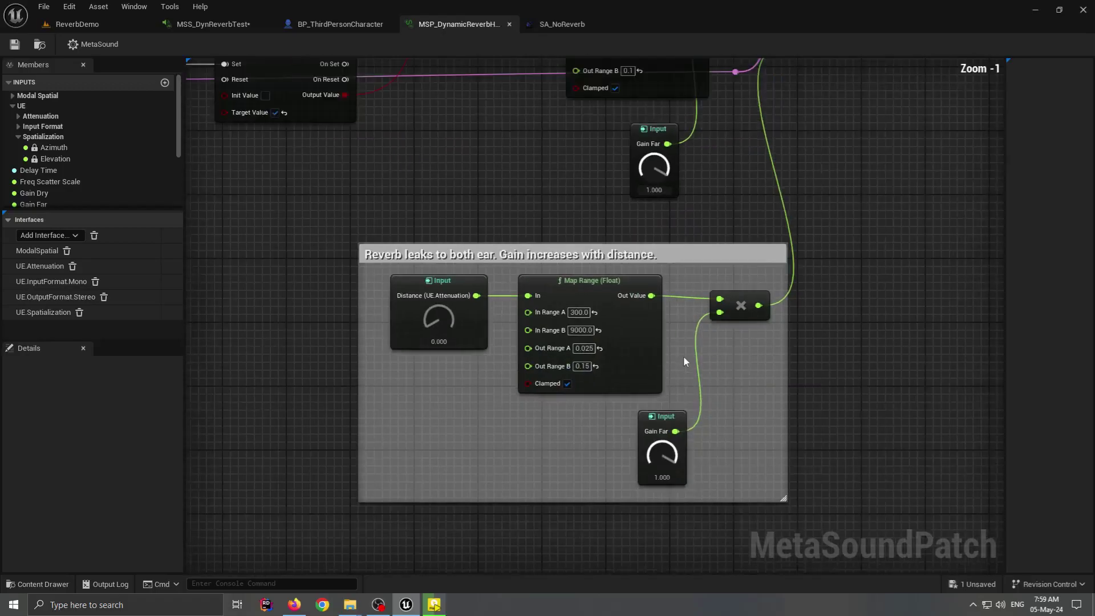
{"action": "scroll", "coordinate": [627, 230], "scroll_direction": "down", "scroll_amount": 1}
{"action": "right_click_drag", "start_coordinate": [627, 231], "coordinate": [557, 406]}
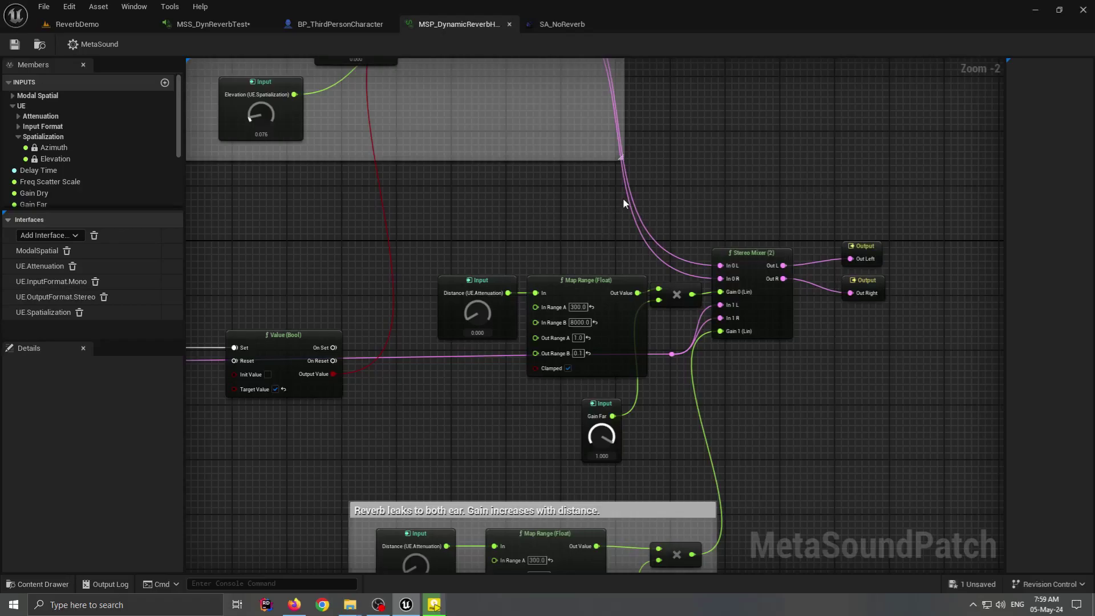
Examine the Modal Reverb node's inputs, including its modal band counts, gain and decay parameters such as Decay Slope c
{"action": "scroll", "coordinate": [579, 187], "scroll_direction": "down", "scroll_amount": 1}
{"action": "scroll", "coordinate": [639, 194], "scroll_direction": "up", "scroll_amount": 1}
{"action": "right_click_drag", "start_coordinate": [565, 204], "coordinate": [557, 431]}
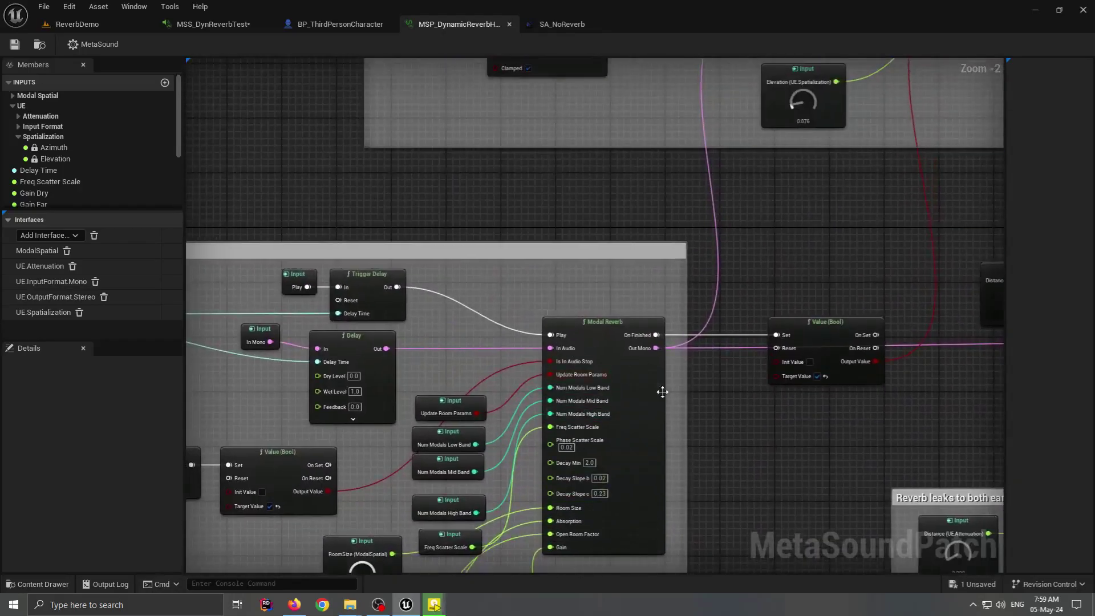
{"action": "scroll", "coordinate": [684, 416], "scroll_direction": "up", "scroll_amount": 2}
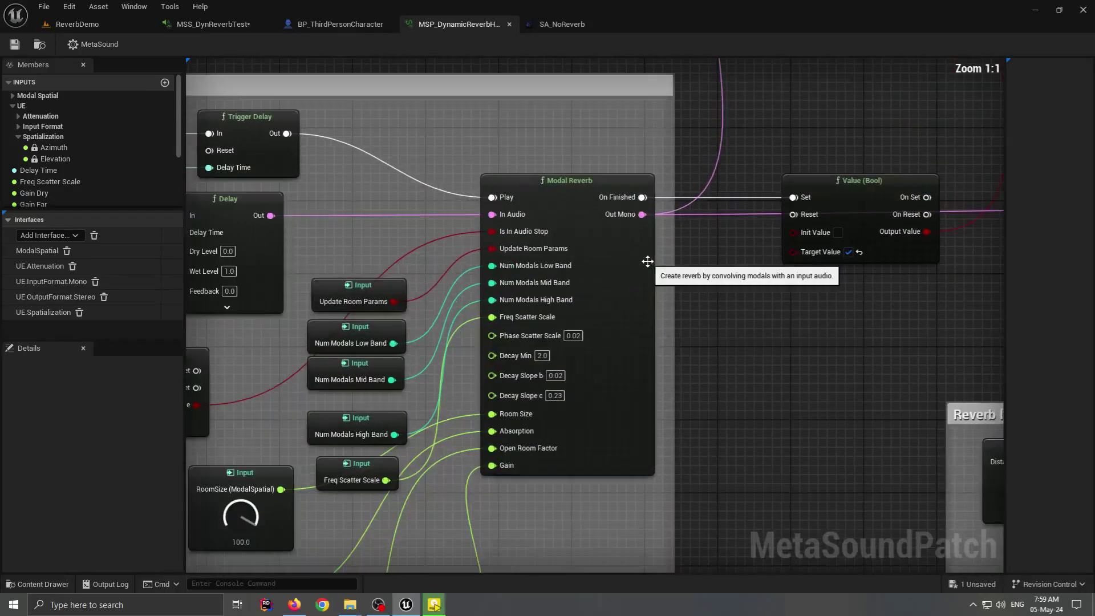
{"action": "right_click_drag", "start_coordinate": [529, 467], "coordinate": [642, 344]}
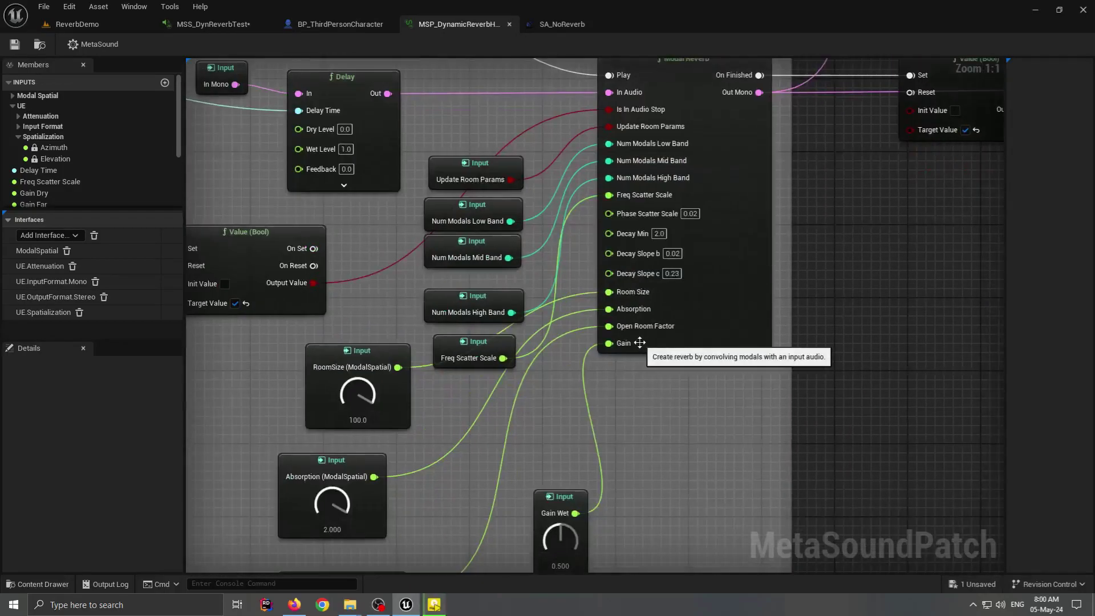
{"action": "right_click_drag", "start_coordinate": [552, 192], "coordinate": [509, 397]}
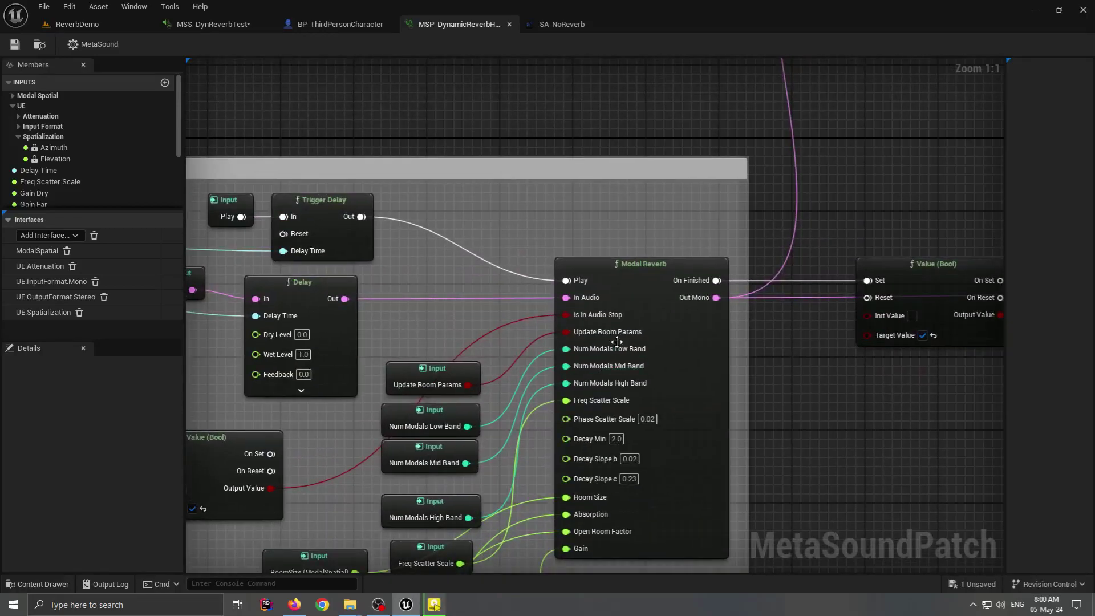
{"action": "right_click_drag", "start_coordinate": [608, 428], "coordinate": [591, 364]}
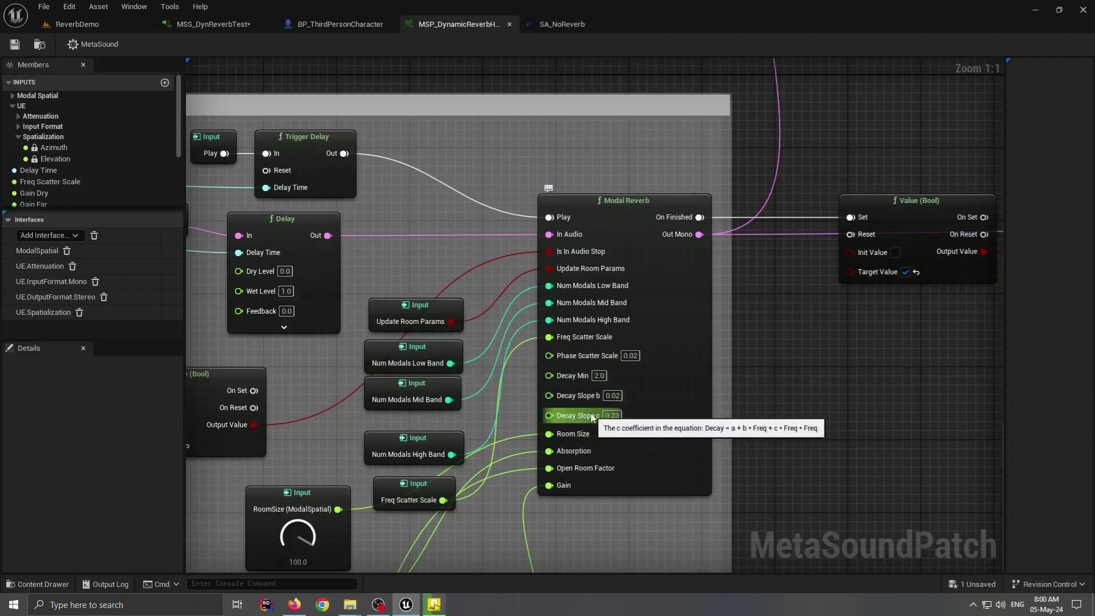
Examine the RoomSize, Absorption and OpenRoomFactor ModalSpatial inputs that feed the Modal Reverb node
{"action": "right_click_drag", "start_coordinate": [514, 463], "coordinate": [524, 316]}
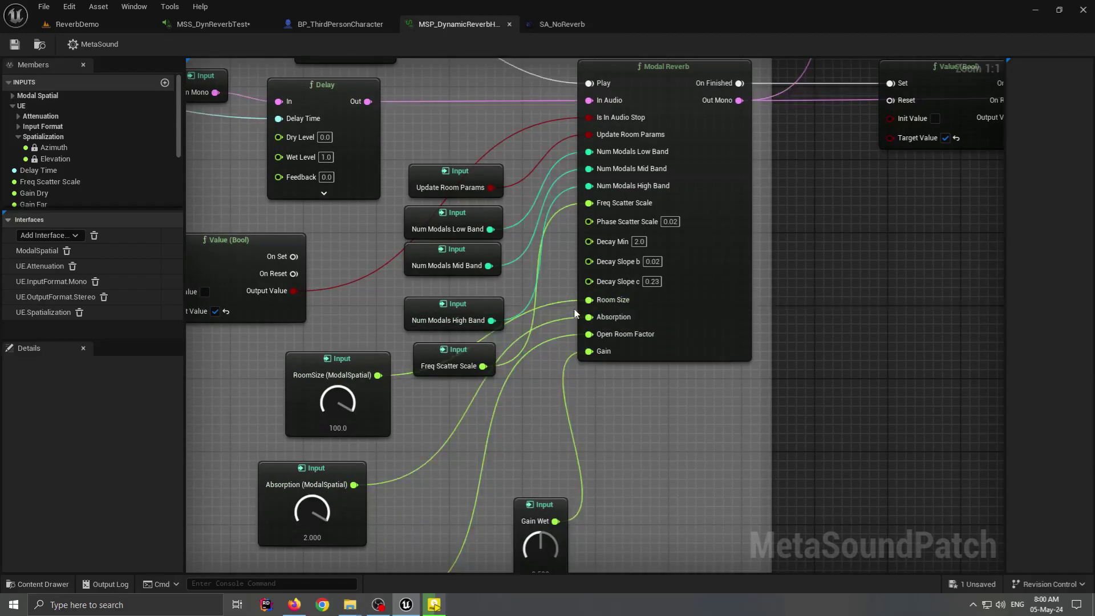
{"action": "left_click", "coordinate": [13, 96]}
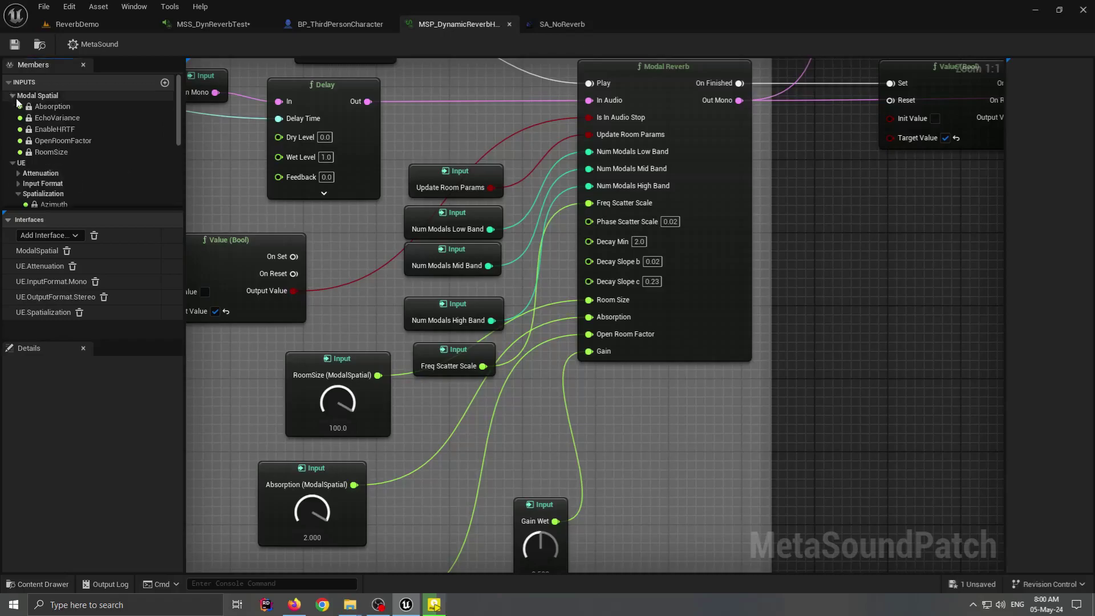
{"action": "left_click", "coordinate": [369, 362]}
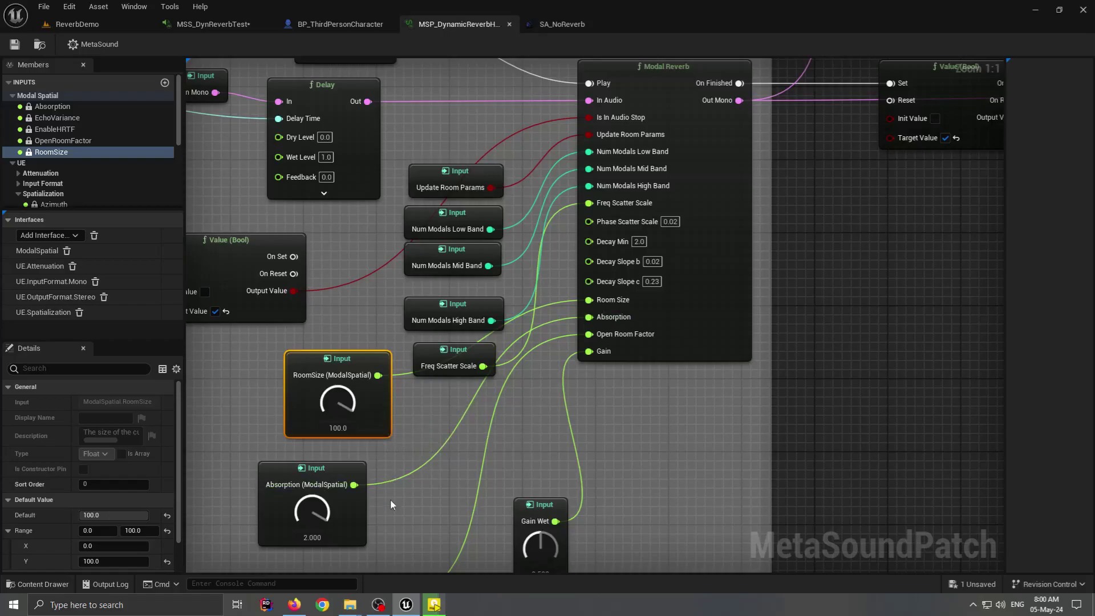
{"action": "scroll", "coordinate": [390, 493], "scroll_direction": "down", "scroll_amount": 3}
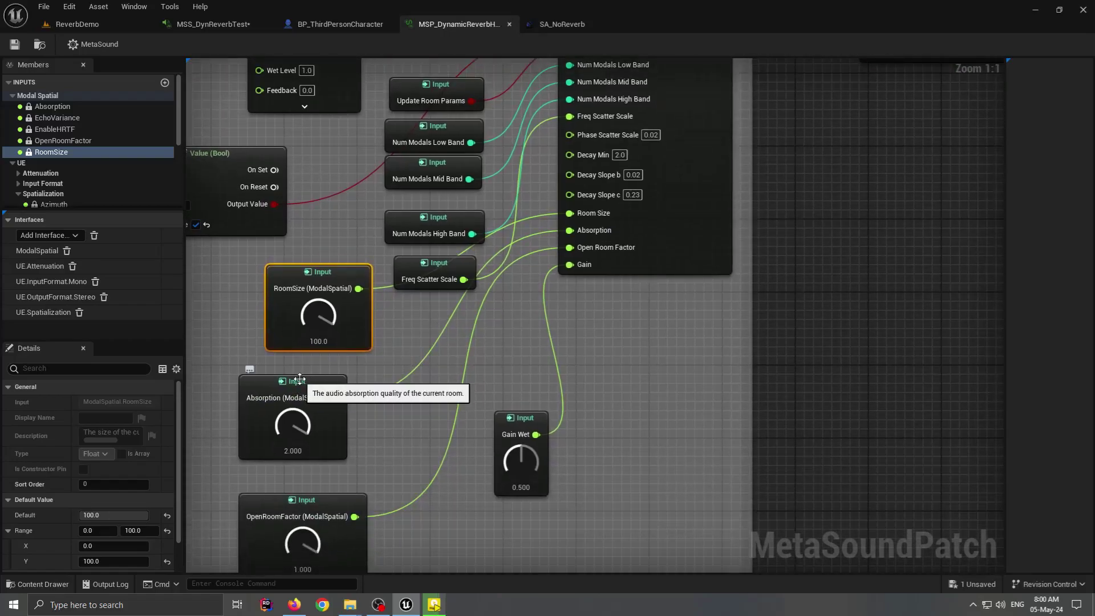
{"action": "left_click", "coordinate": [308, 502]}
{"action": "right_click_drag", "start_coordinate": [438, 512], "coordinate": [492, 435]}
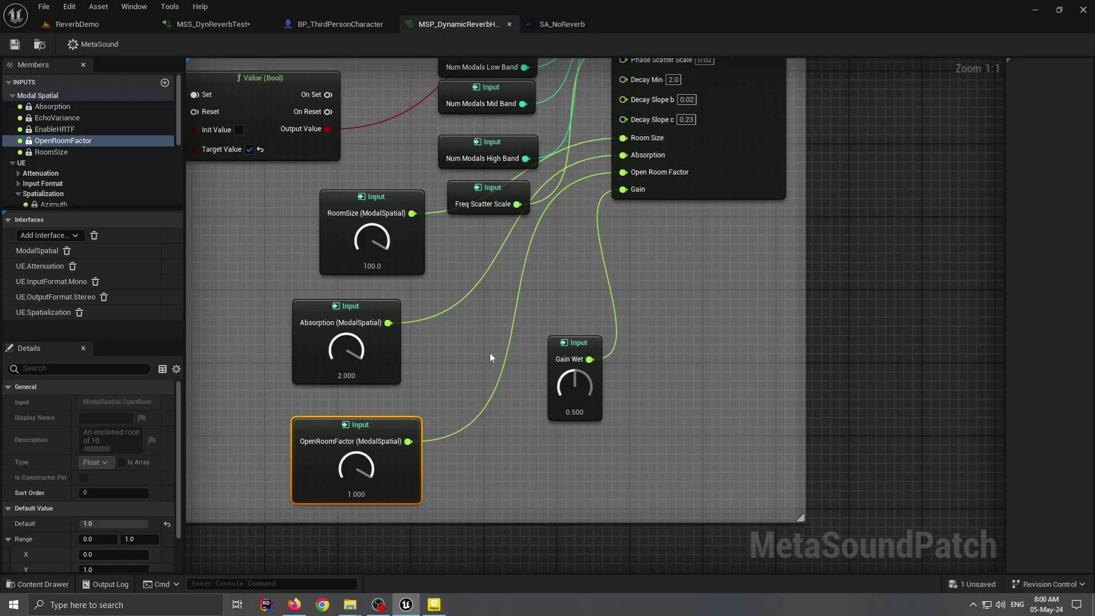
Review the full patch layout from the reverb section to the HRTF mixing, and show the patch's MetaSound properties
{"action": "scroll", "coordinate": [553, 255], "scroll_direction": "down", "scroll_amount": 4}
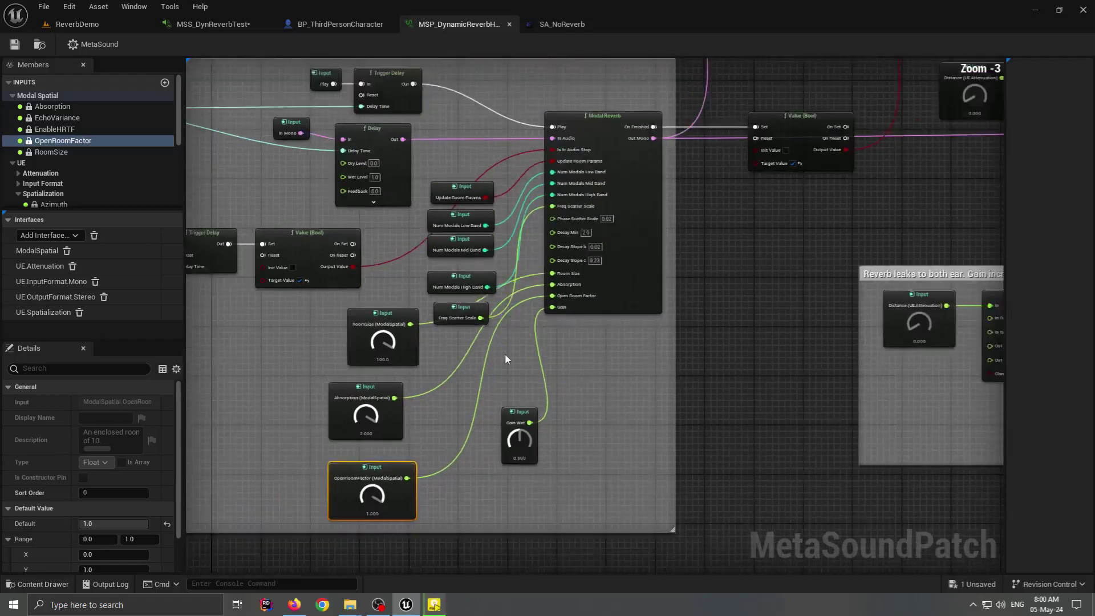
{"action": "scroll", "coordinate": [505, 359], "scroll_direction": "down", "scroll_amount": 4}
{"action": "right_click_drag", "start_coordinate": [587, 296], "coordinate": [597, 362]}
{"action": "scroll", "coordinate": [575, 330], "scroll_direction": "up", "scroll_amount": 1}
{"action": "scroll", "coordinate": [574, 332], "scroll_direction": "up", "scroll_amount": 1}
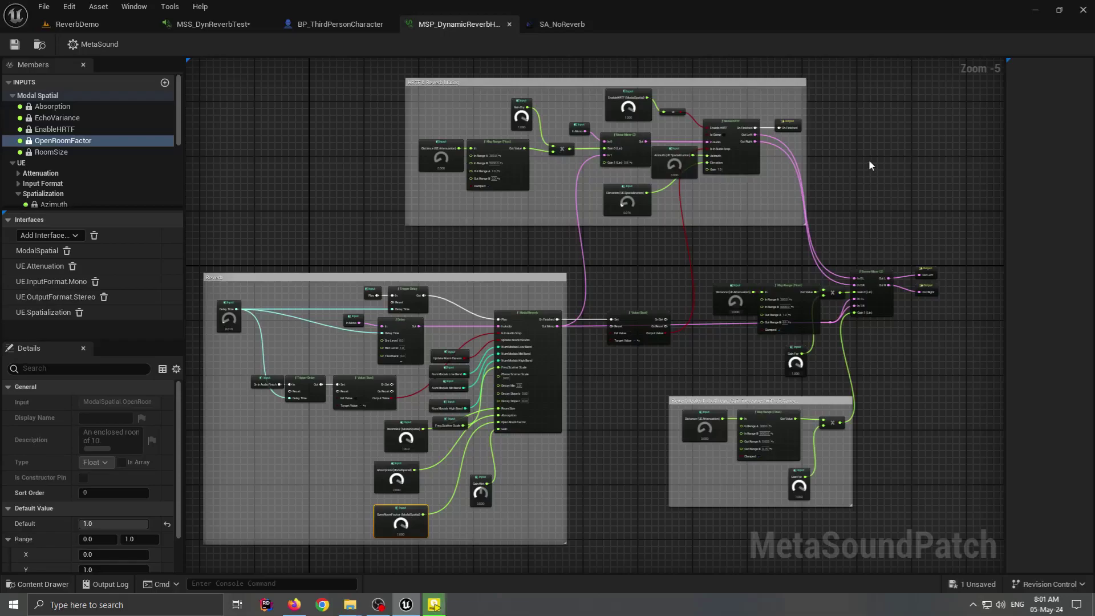
{"action": "right_click_drag", "start_coordinate": [869, 161], "coordinate": [871, 173]}
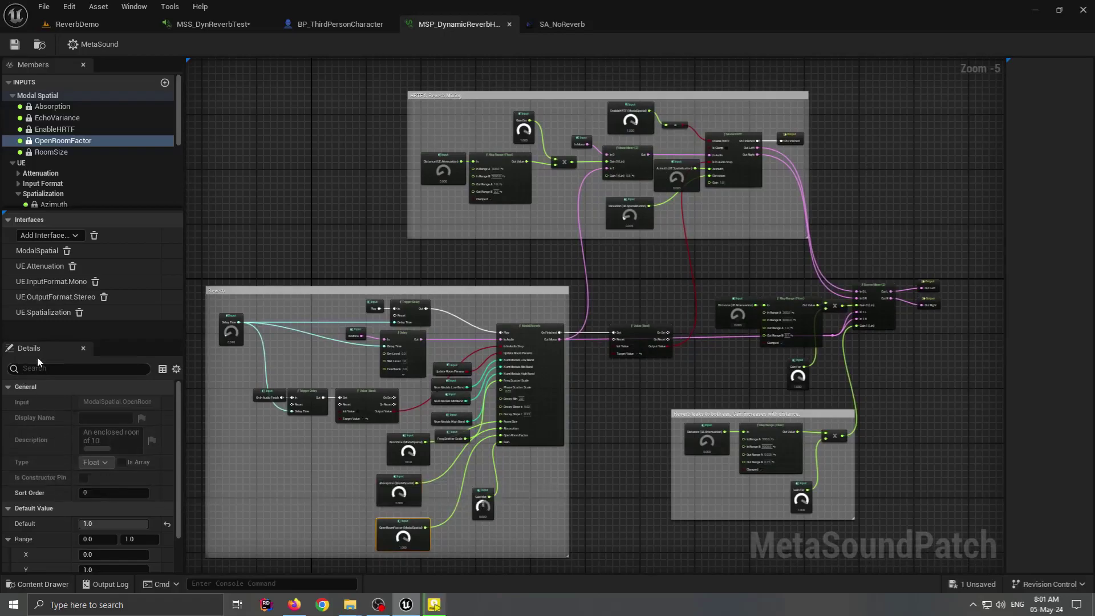
{"action": "left_click", "coordinate": [107, 44]}
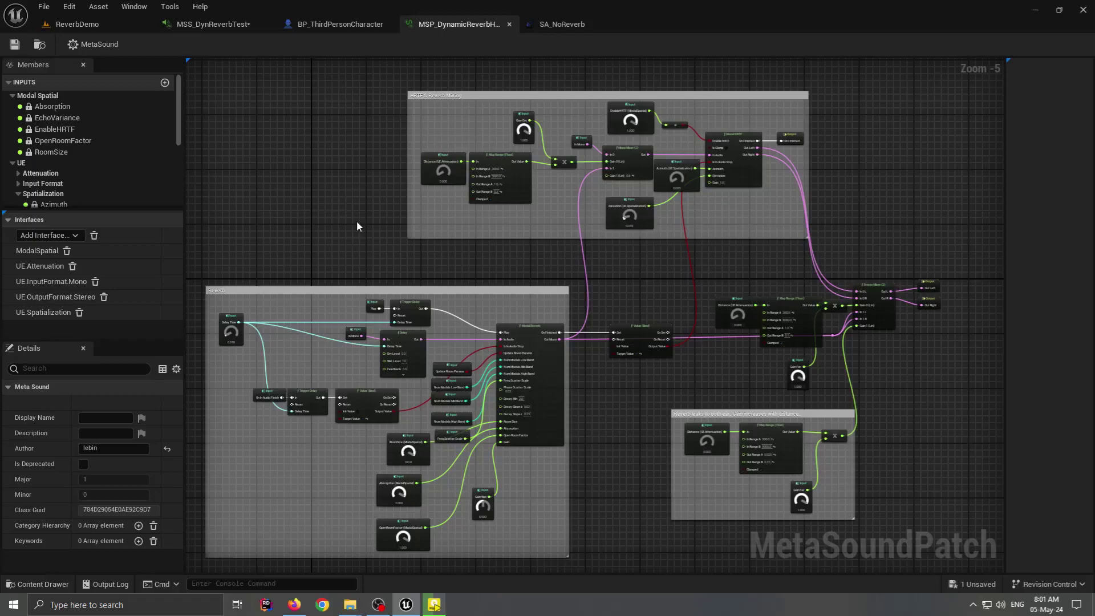
Examine the MSS_DynReverbTest source's sound properties, including its attenuation settings, and the graph around the MSP_DynamicReverbHRTF node
{"action": "left_click", "coordinate": [238, 25]}
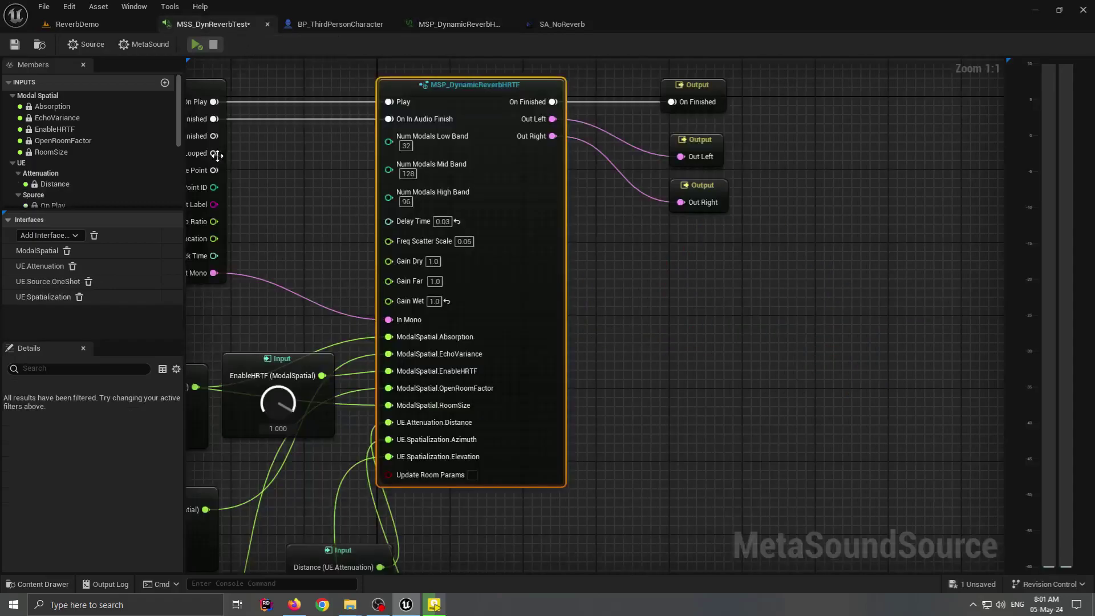
{"action": "left_click", "coordinate": [137, 46]}
{"action": "left_click", "coordinate": [86, 44]}
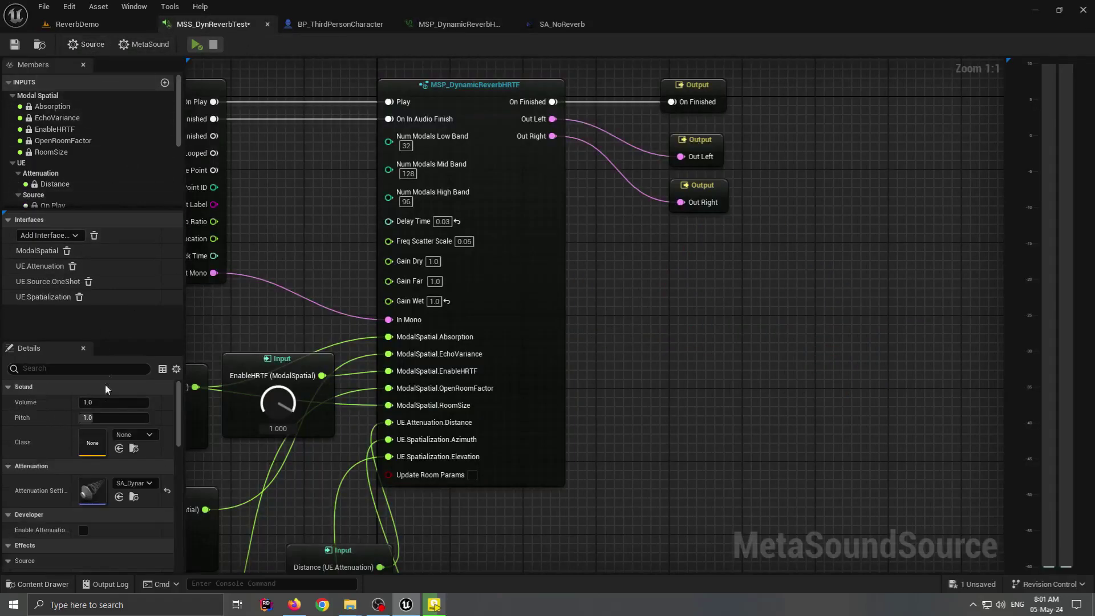
{"action": "scroll", "coordinate": [55, 497], "scroll_direction": "down", "scroll_amount": 5}
{"action": "scroll", "coordinate": [56, 496], "scroll_direction": "up", "scroll_amount": 3}
{"action": "right_click_drag", "start_coordinate": [682, 255], "coordinate": [799, 237]}
{"action": "scroll", "coordinate": [950, 265], "scroll_direction": "down", "scroll_amount": 2}
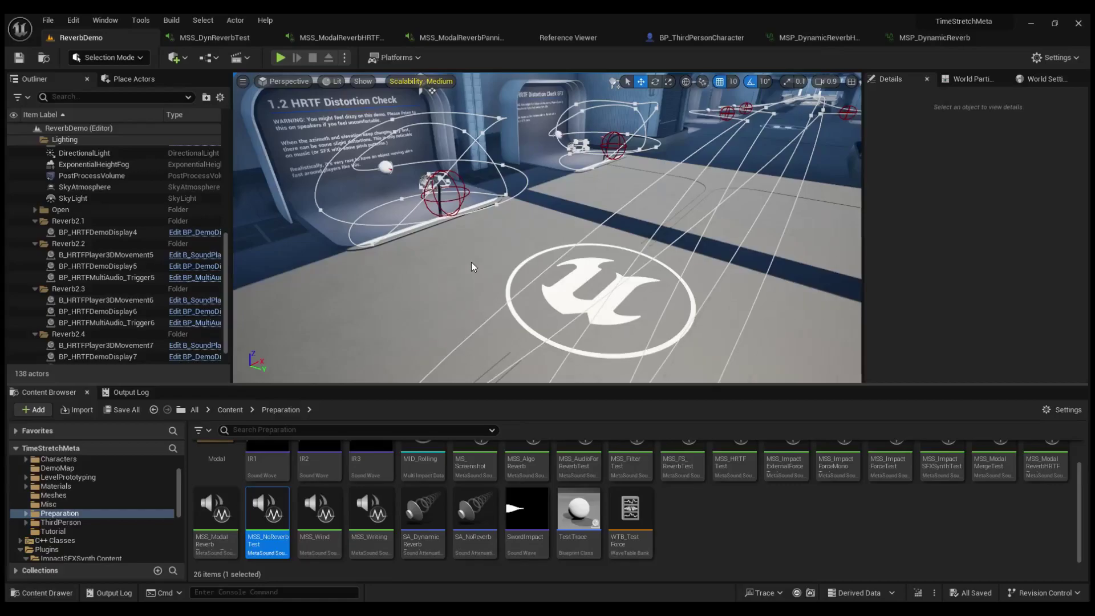
Play the ReverbDemo level full screen and walk the character to the 2.1 Dynamic Reverb display
{"action": "left_click", "coordinate": [281, 58]}
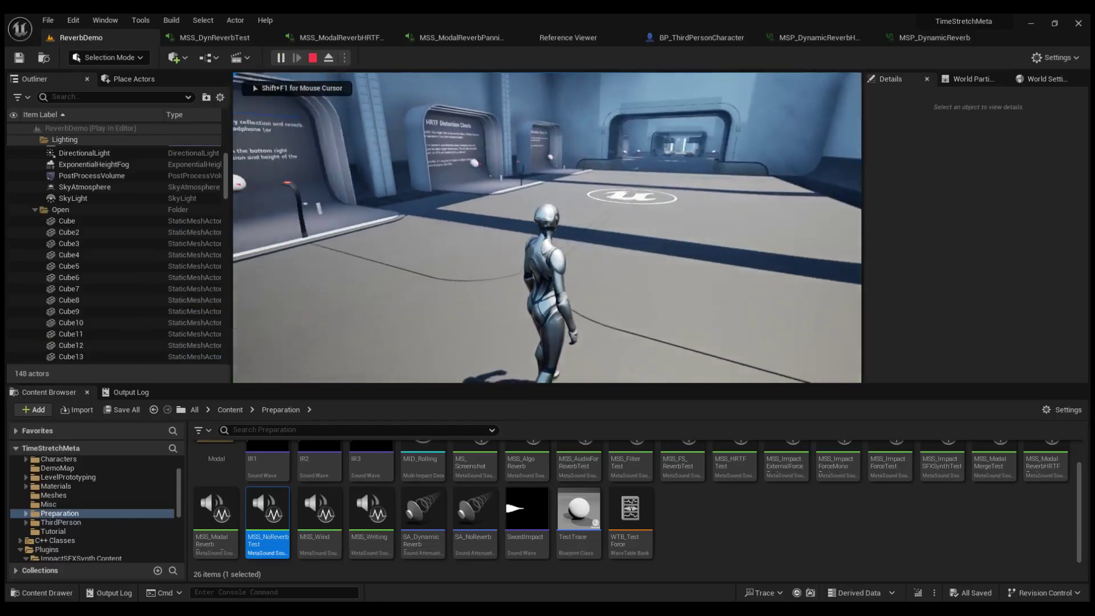
{"action": "key", "text": "F11"}
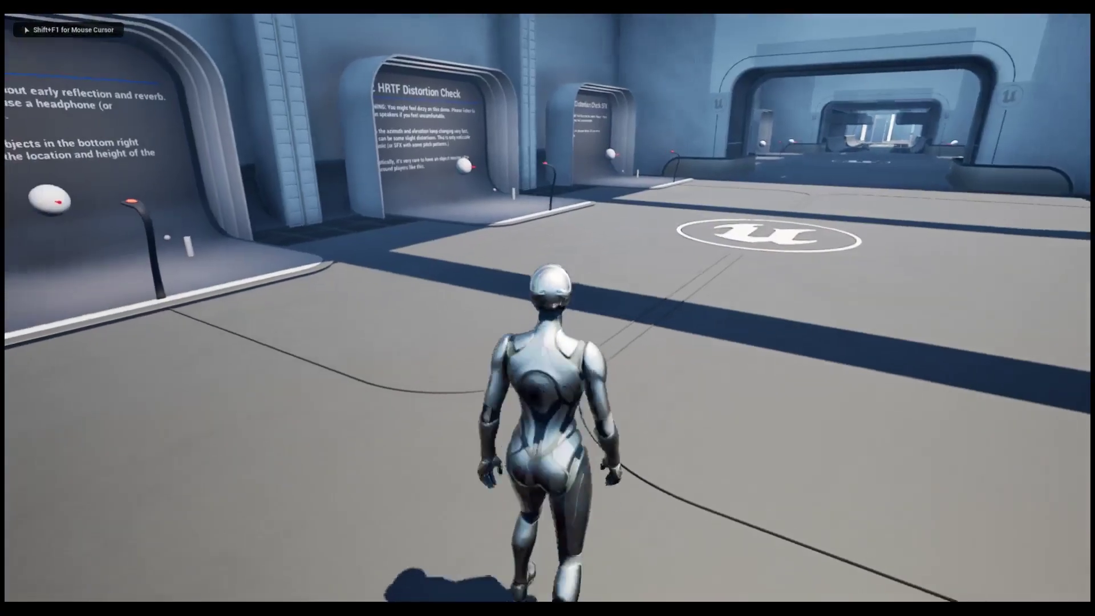
{"action": "key", "text": "w"}
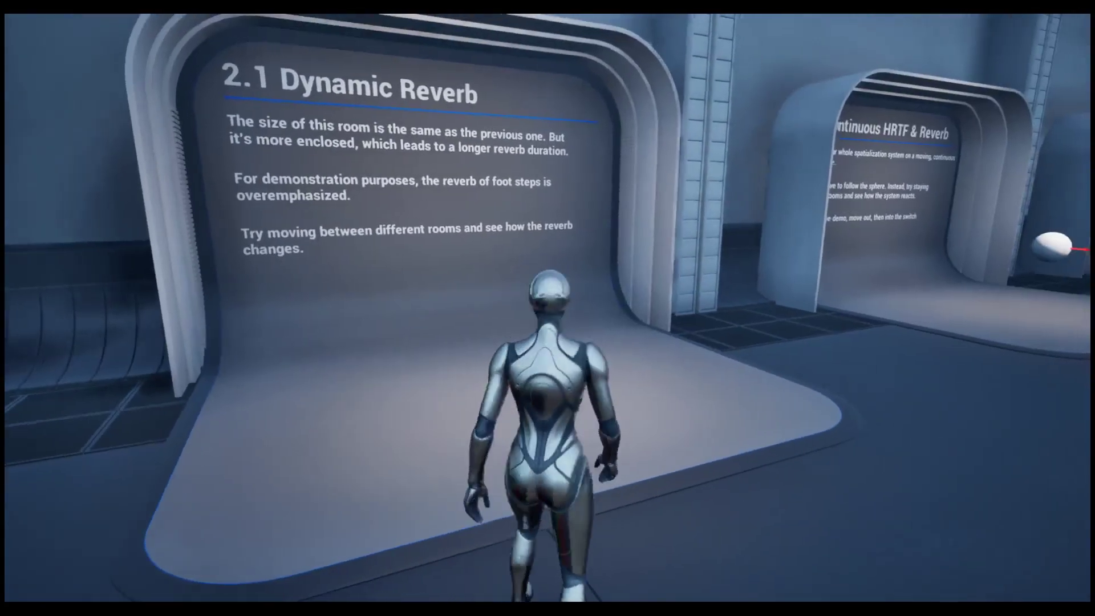
{"action": "key", "text": "w"}
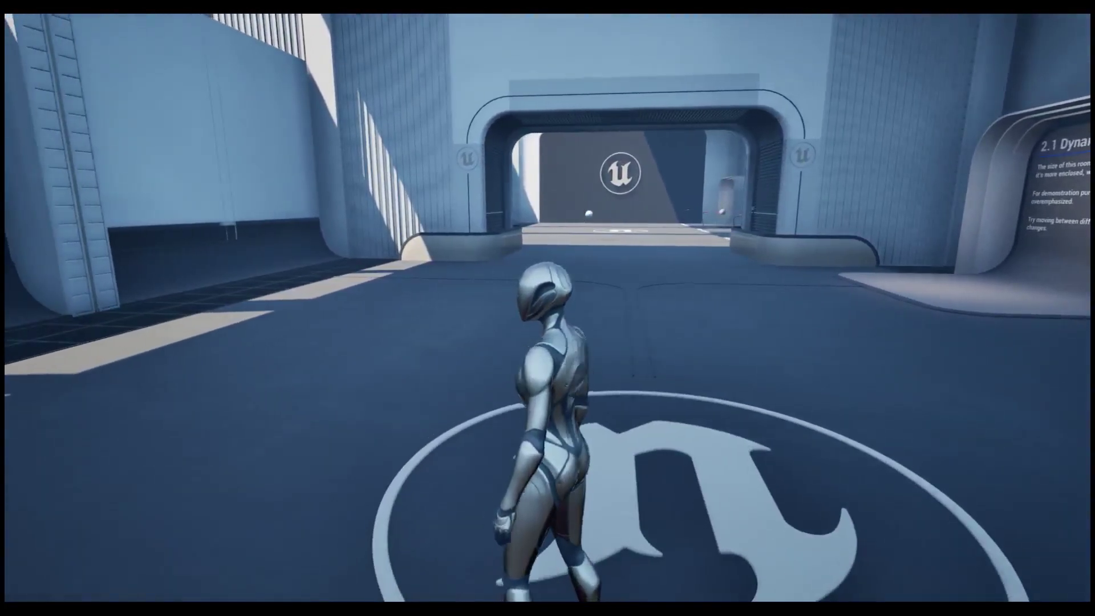
Test the 2.2 Continuous HRTF & Reverb demo by running the character into the HRTF room and back to the reverb room
{"action": "key", "text": "s"}
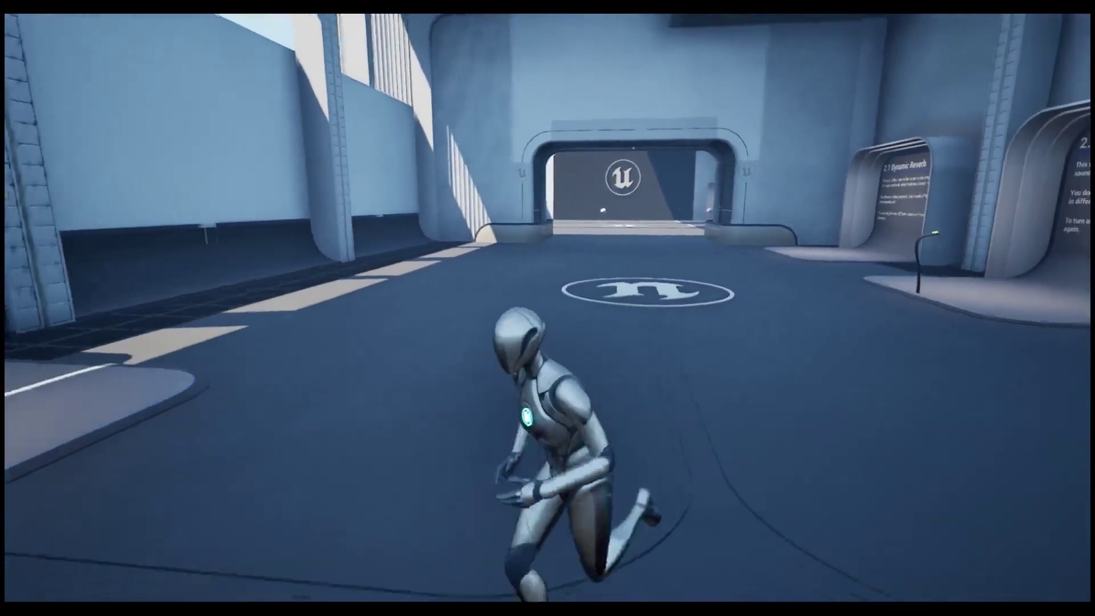
{"action": "key", "text": "d"}
{"action": "key", "text": "w"}
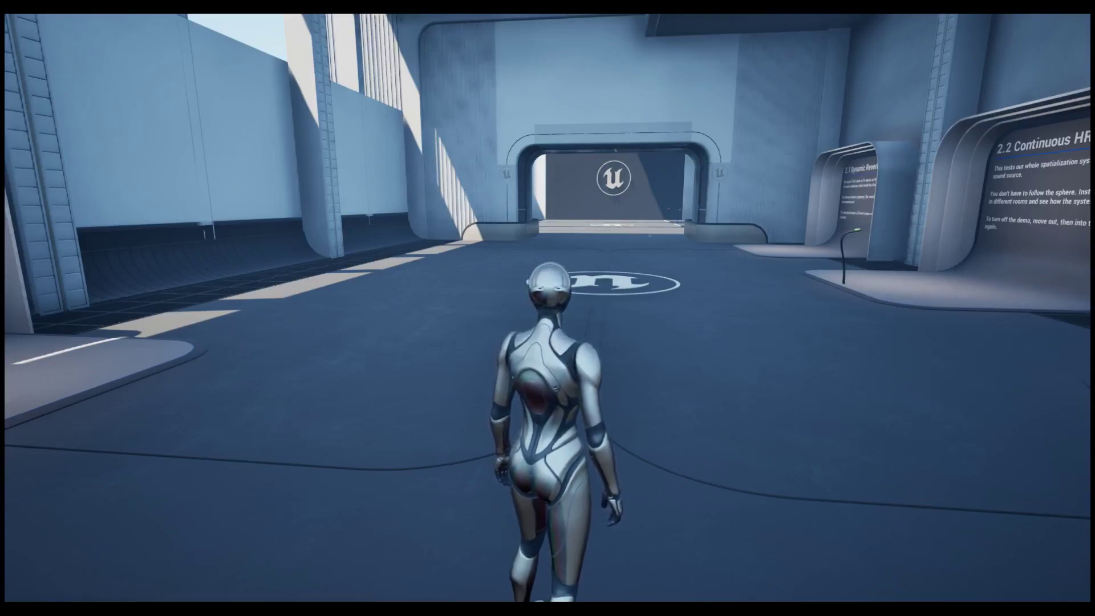
{"action": "key", "text": "w"}
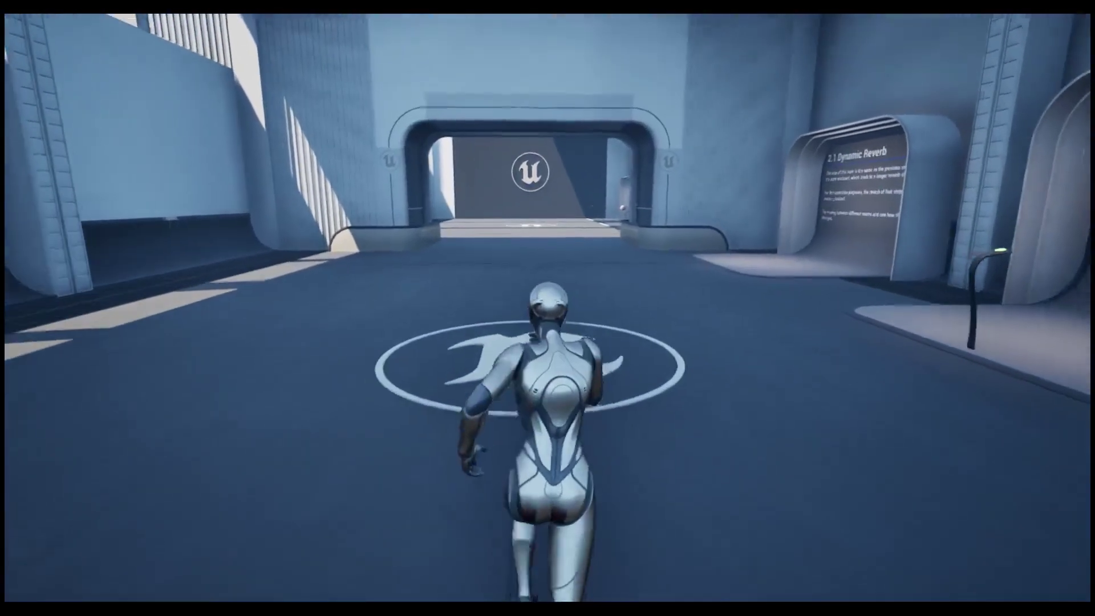
{"action": "key", "text": "w"}
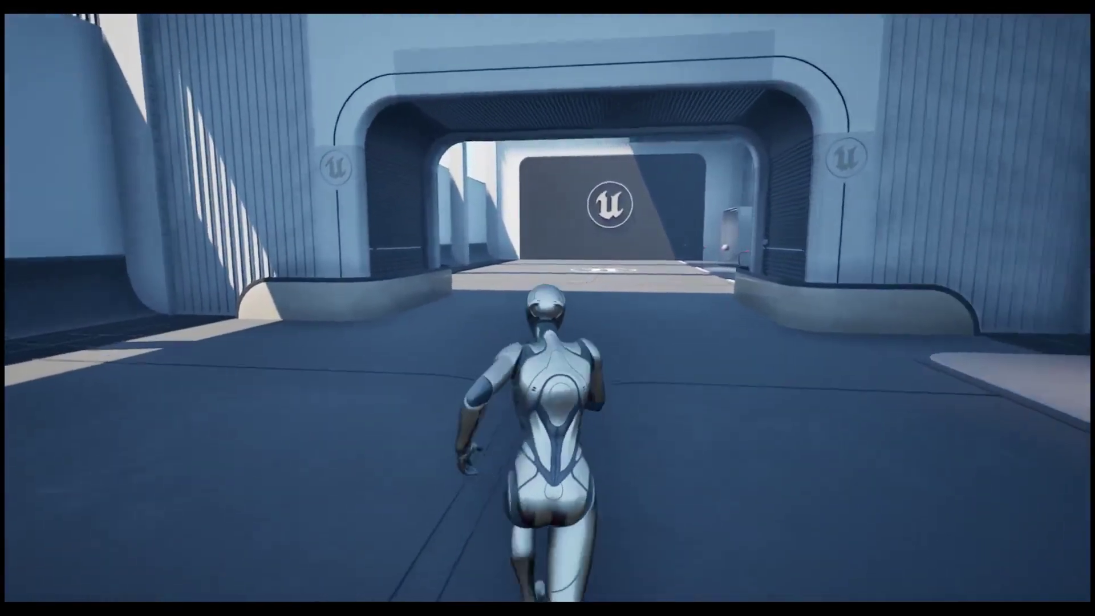
{"action": "key", "text": "w"}
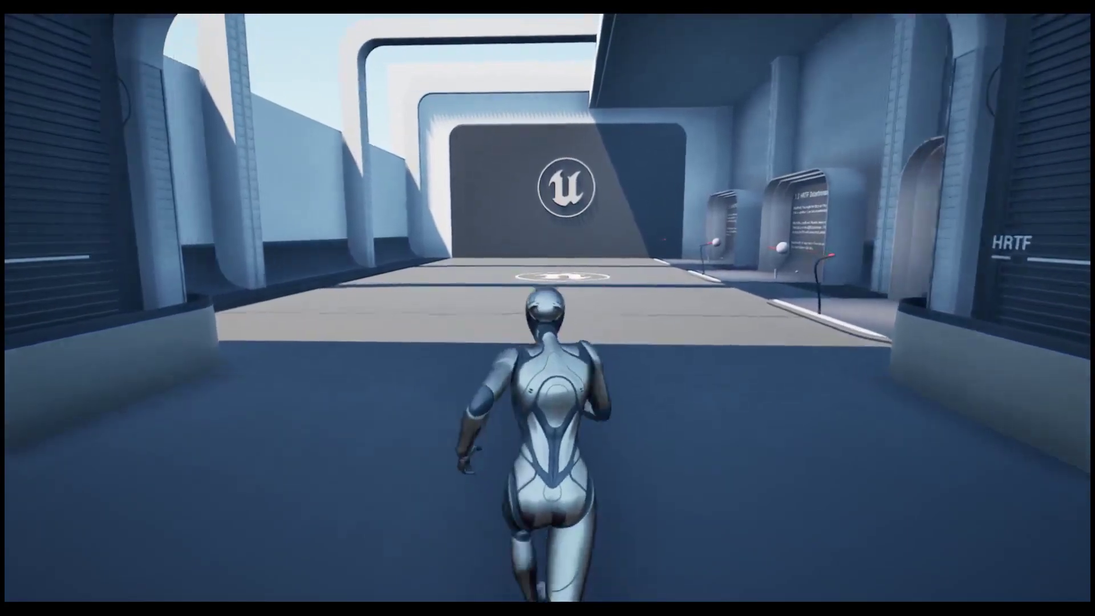
{"action": "key", "text": "w"}
{"action": "key", "text": "w"}
{"action": "key", "text": "w"}
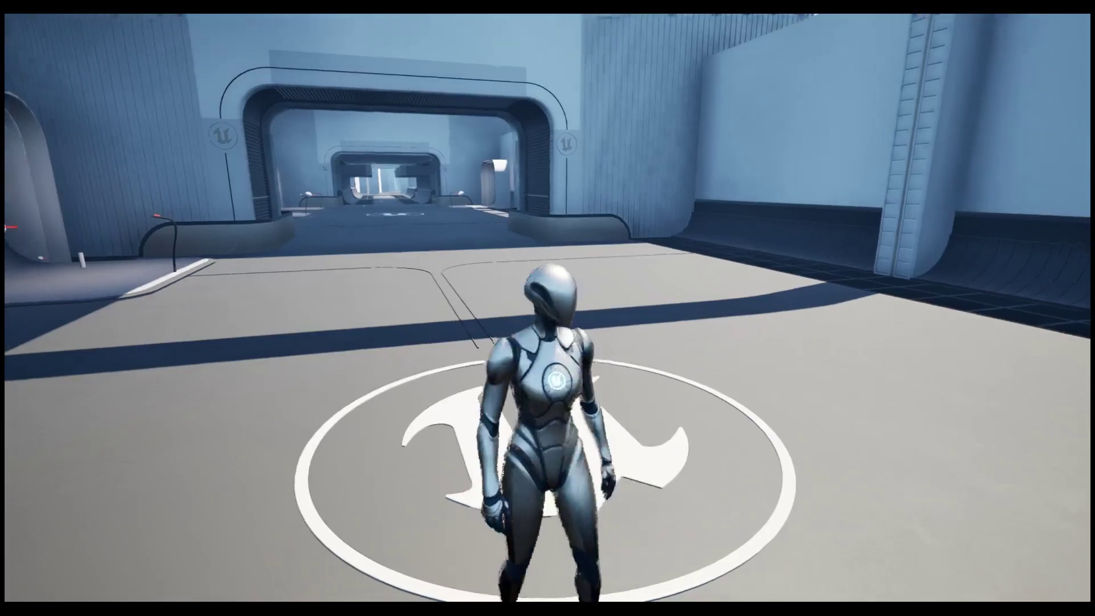
{"action": "key", "text": "d"}
{"action": "key", "text": "w"}
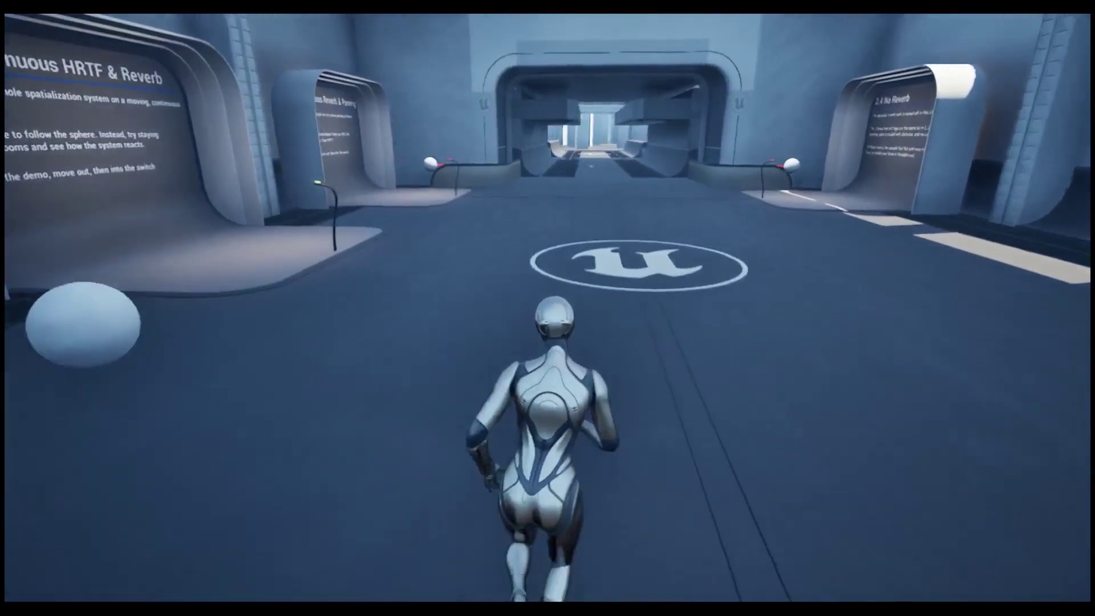
Run the character into the switch at the 2.3 display again to turn off its stereo panning demo
{"action": "key", "text": "d"}
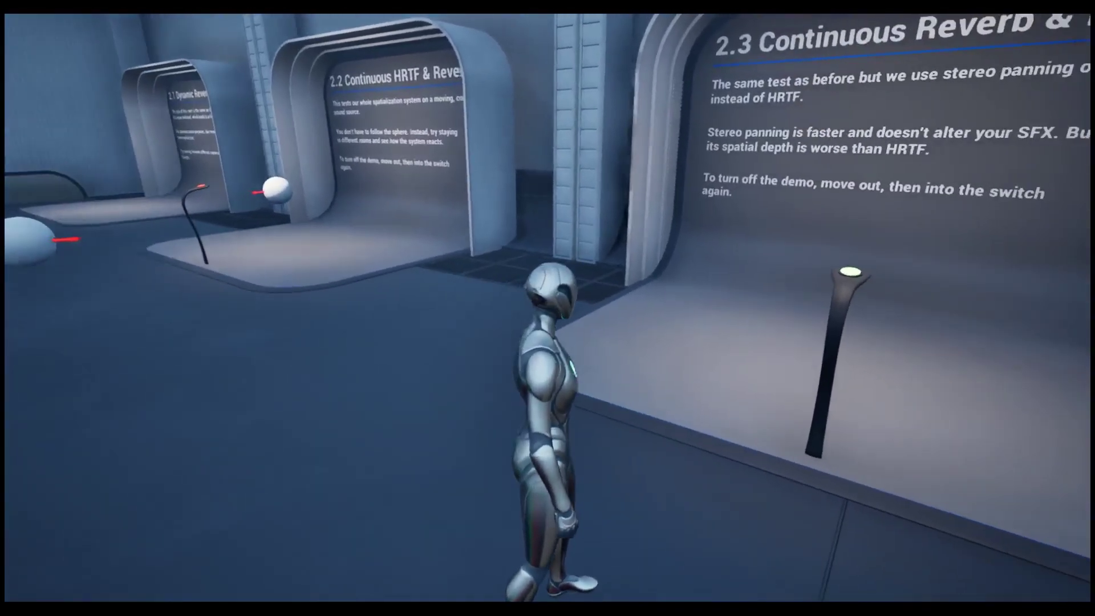
{"action": "key", "text": "w"}
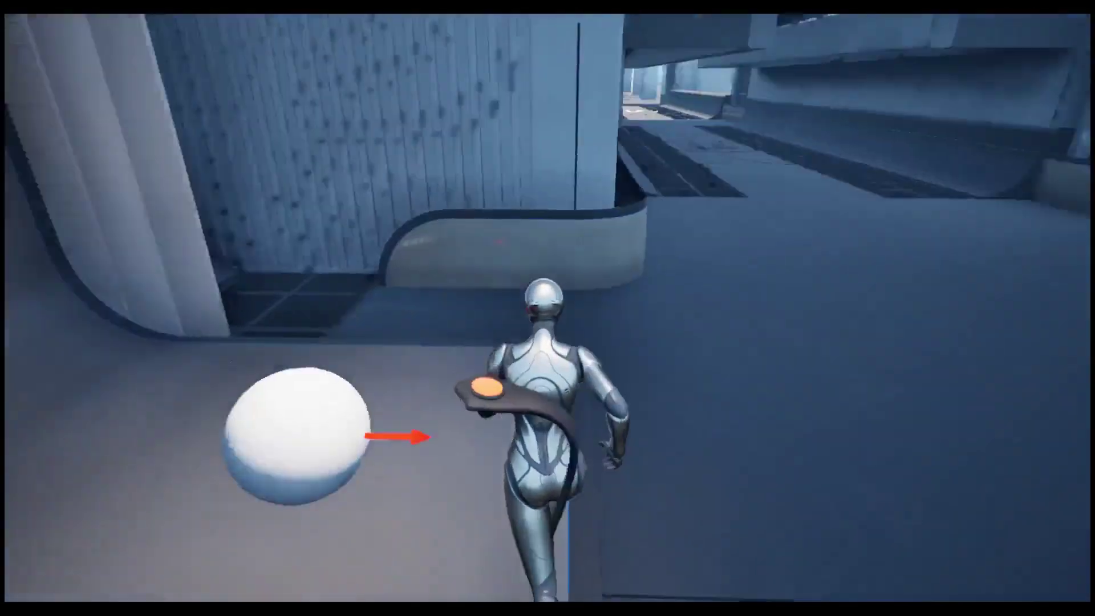
{"action": "key", "text": "w"}
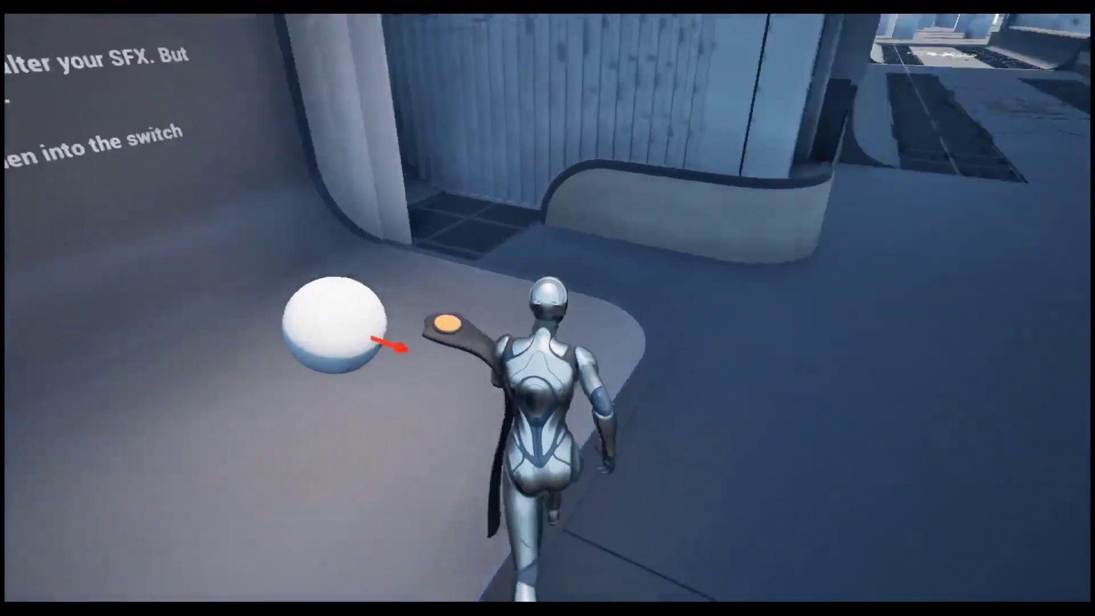
Walk the character to the 2.4 No Reverb display and into its switch to start the demo
{"action": "key", "text": "w"}
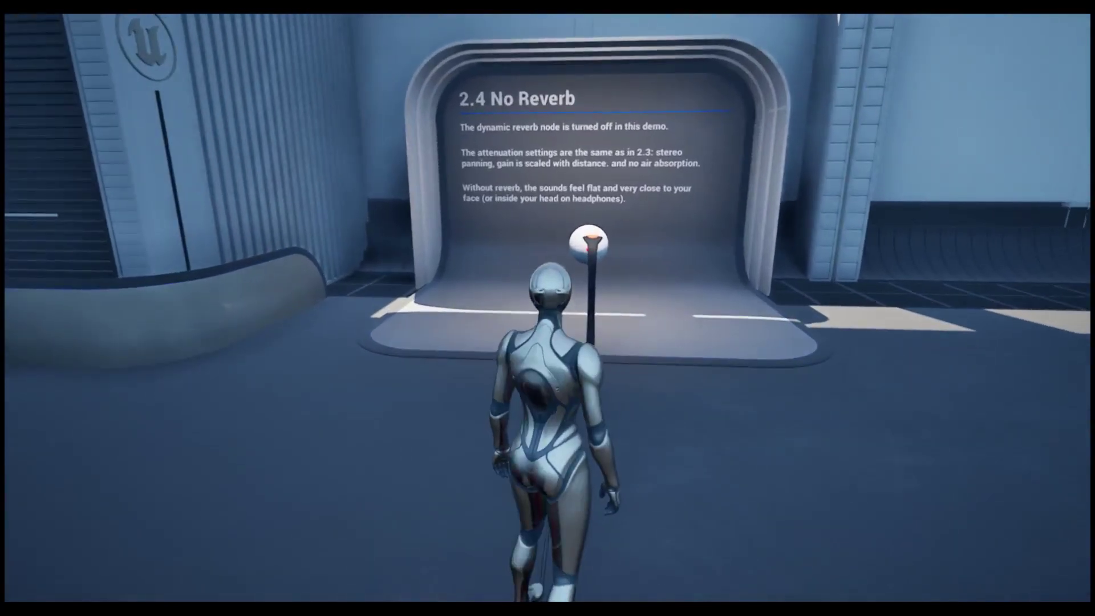
{"action": "key", "text": "w"}
{"action": "key", "text": "w"}
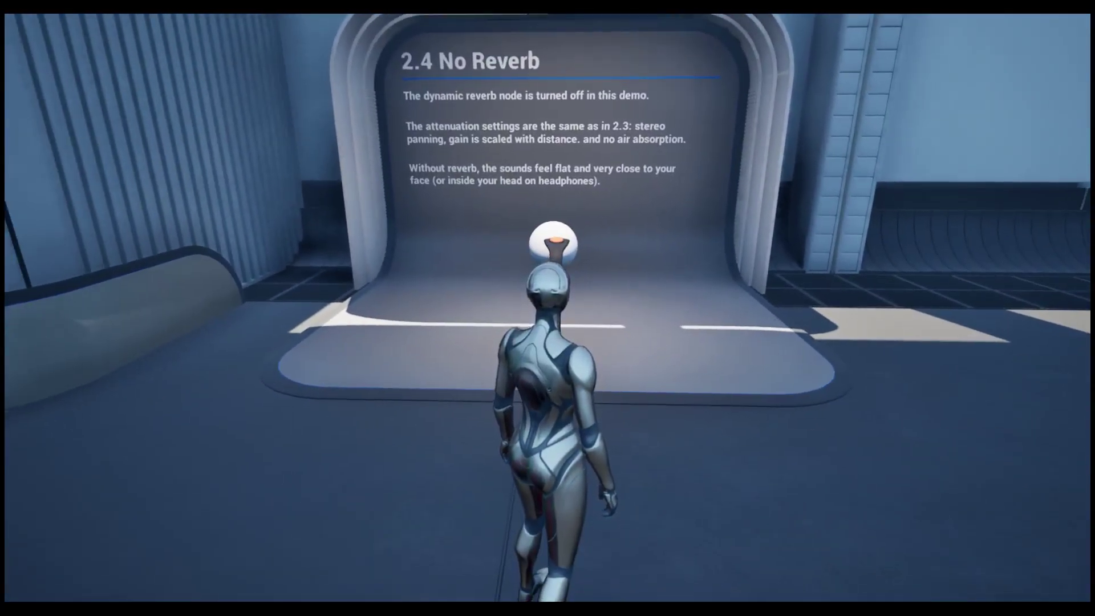
{"action": "key", "text": "w"}
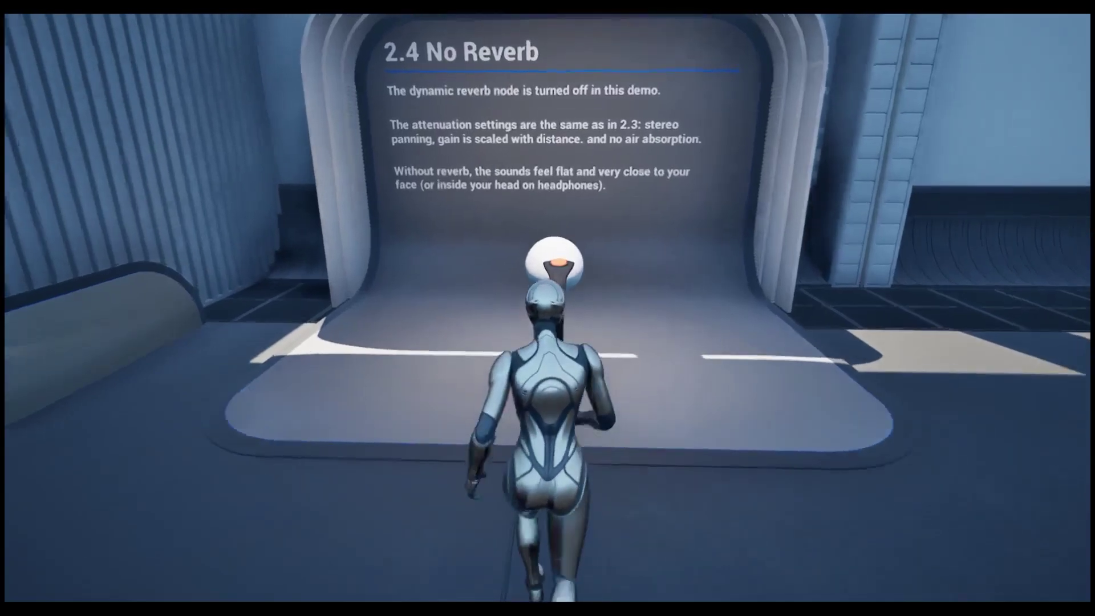
{"action": "key", "text": "e"}
Listen to the 2.4 No Reverb demo while moving the character around the room near its display
{"action": "key", "text": "s"}
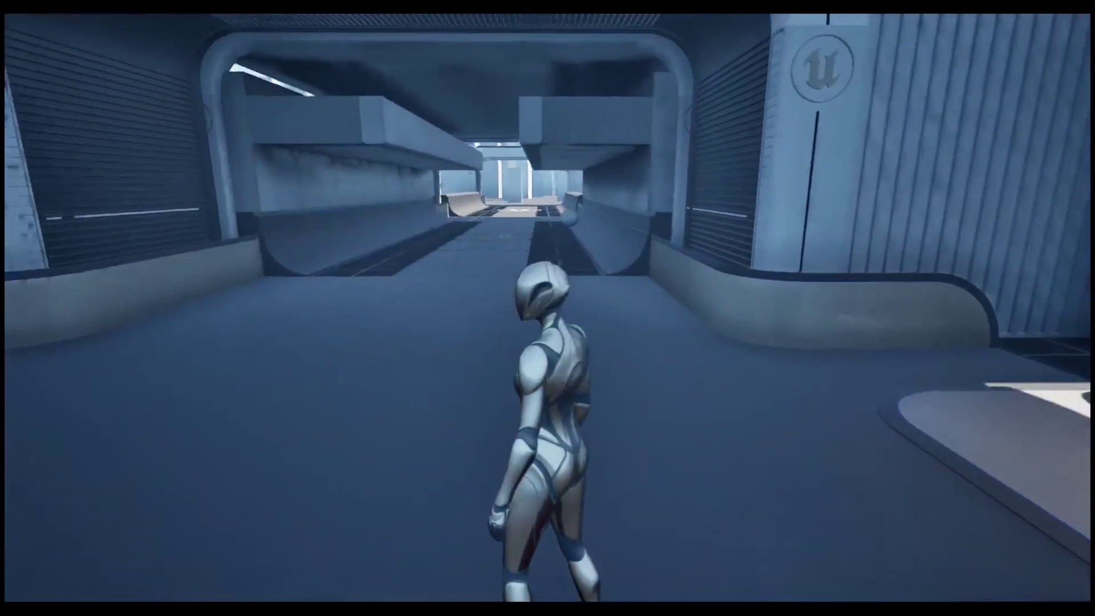
{"action": "key", "text": "s"}
{"action": "key", "text": "w"}
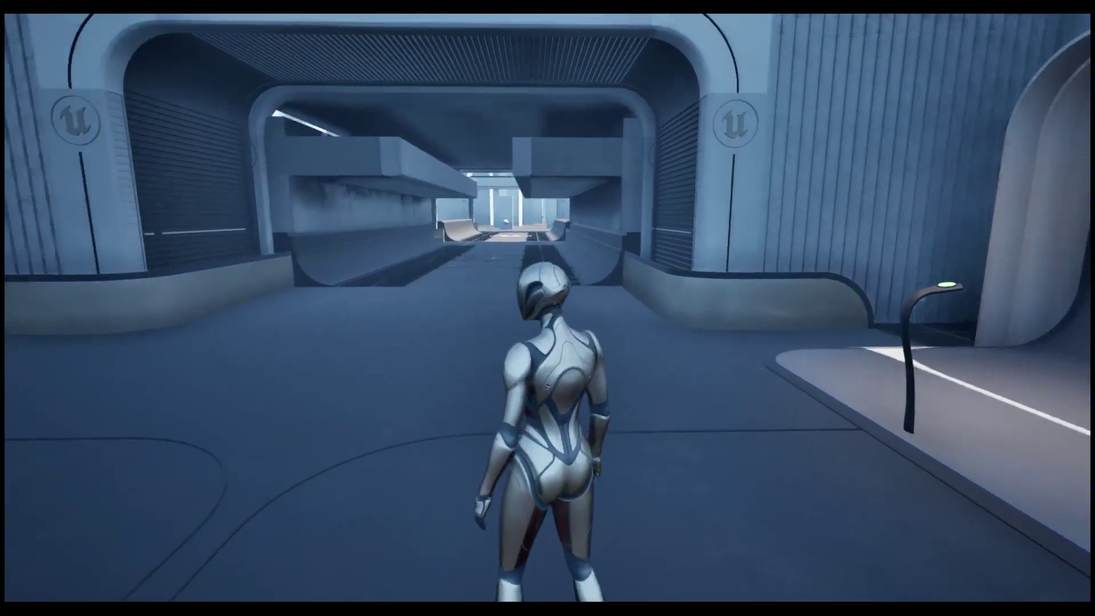
{"action": "key", "text": "w"}
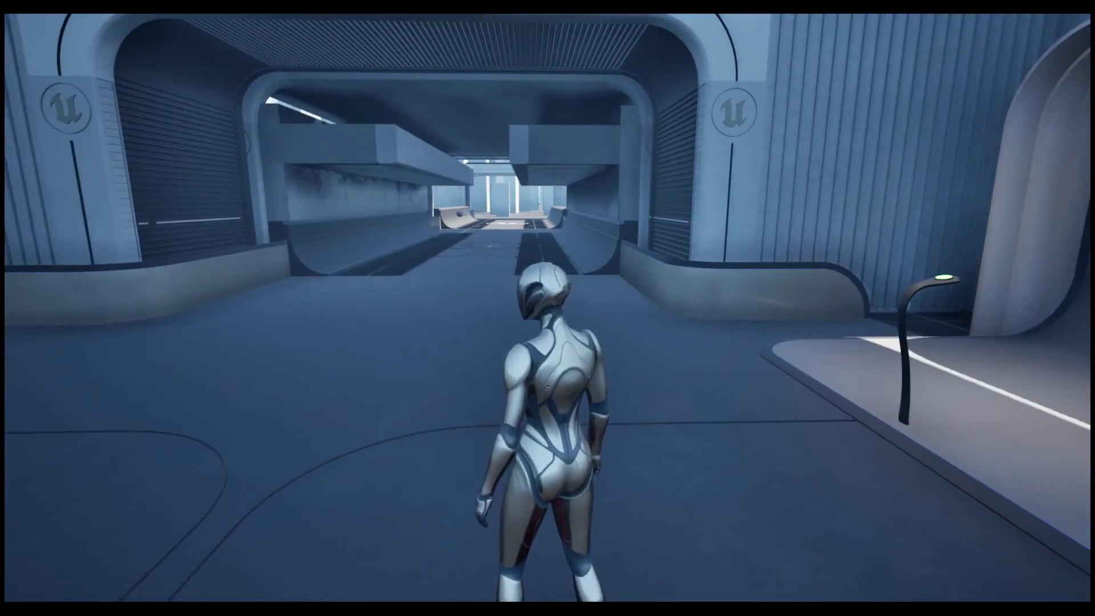
{"action": "key", "text": "w"}
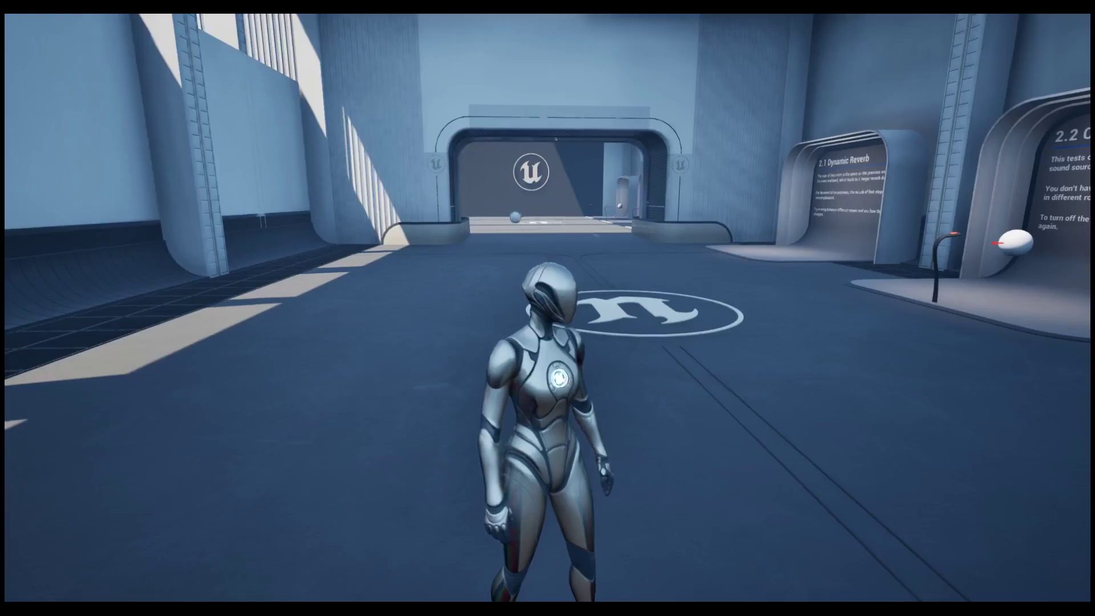
{"action": "key", "text": "d"}
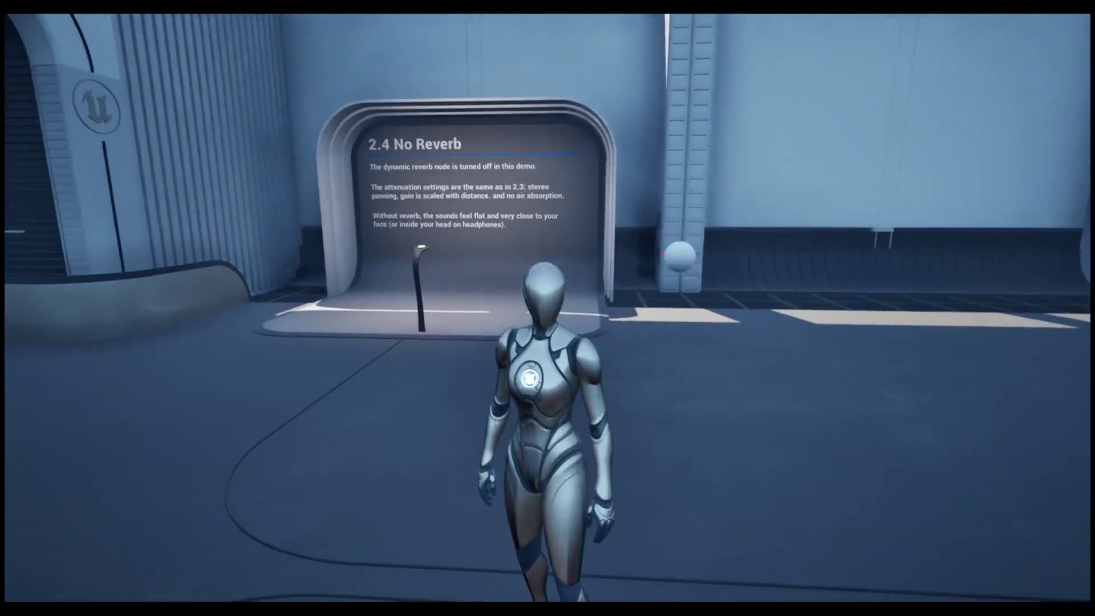
{"action": "key", "text": "d"}
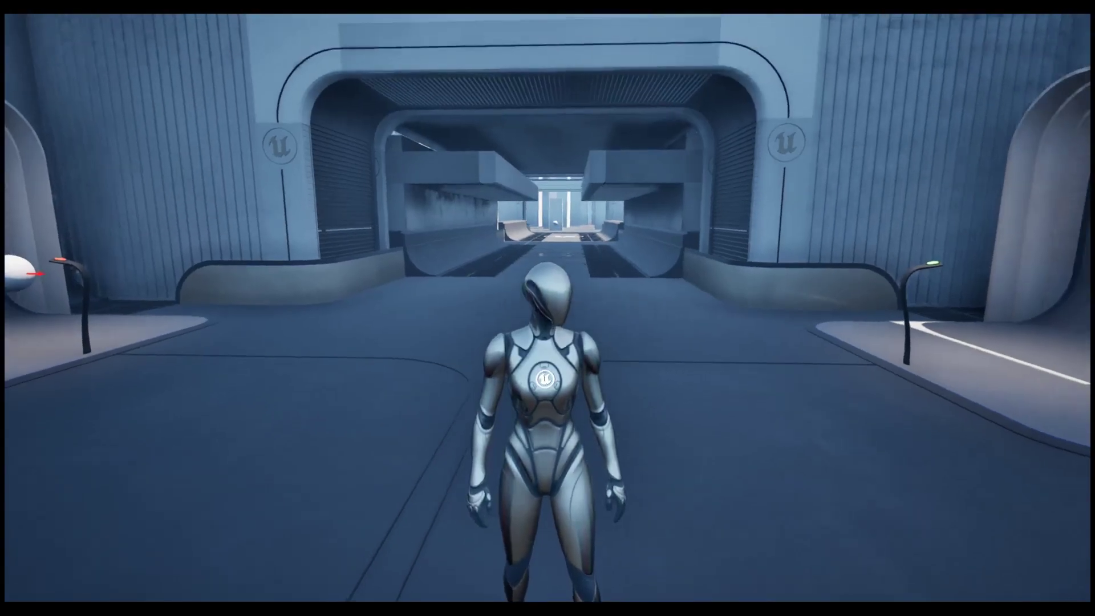
{"action": "key", "text": "w"}
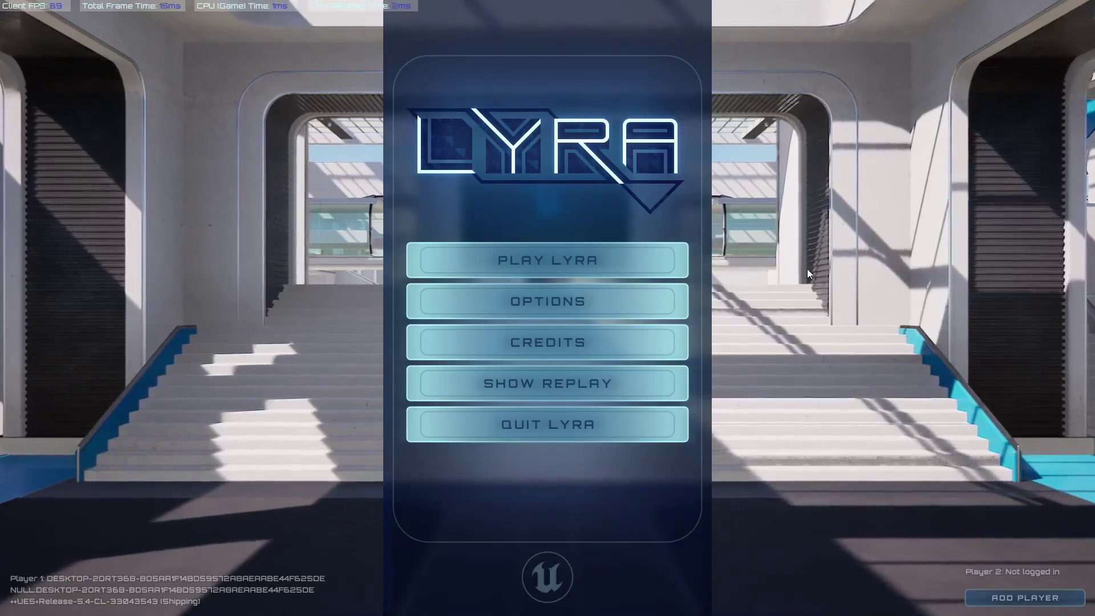
Switch to Lyra and host a Control match on Convolution with AI bots disabled and the network mode changed
{"action": "left_click", "coordinate": [634, 265]}
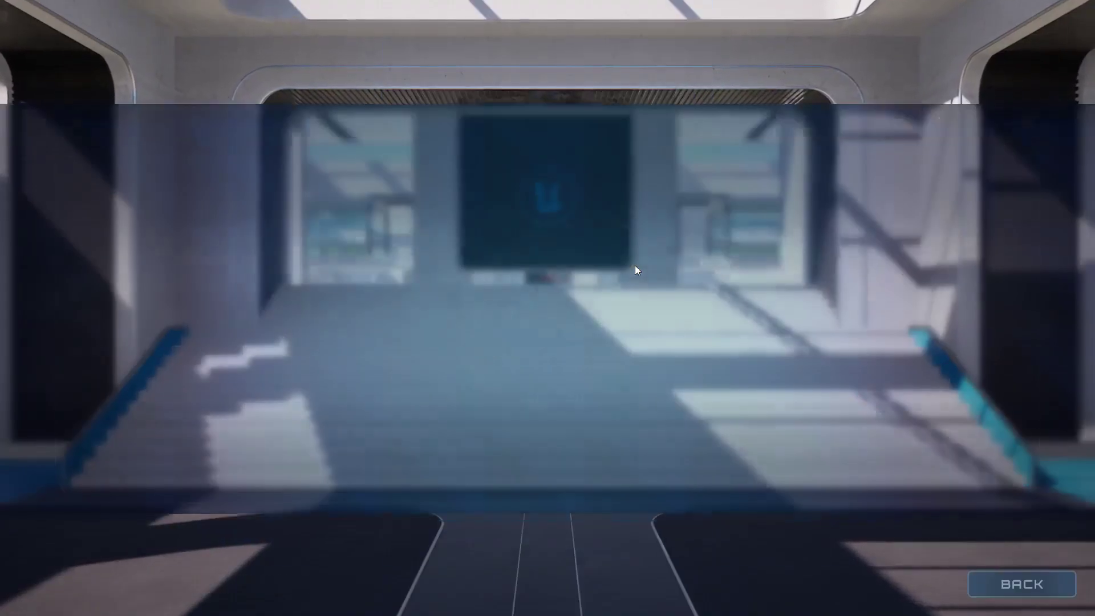
{"action": "left_click", "coordinate": [570, 276]}
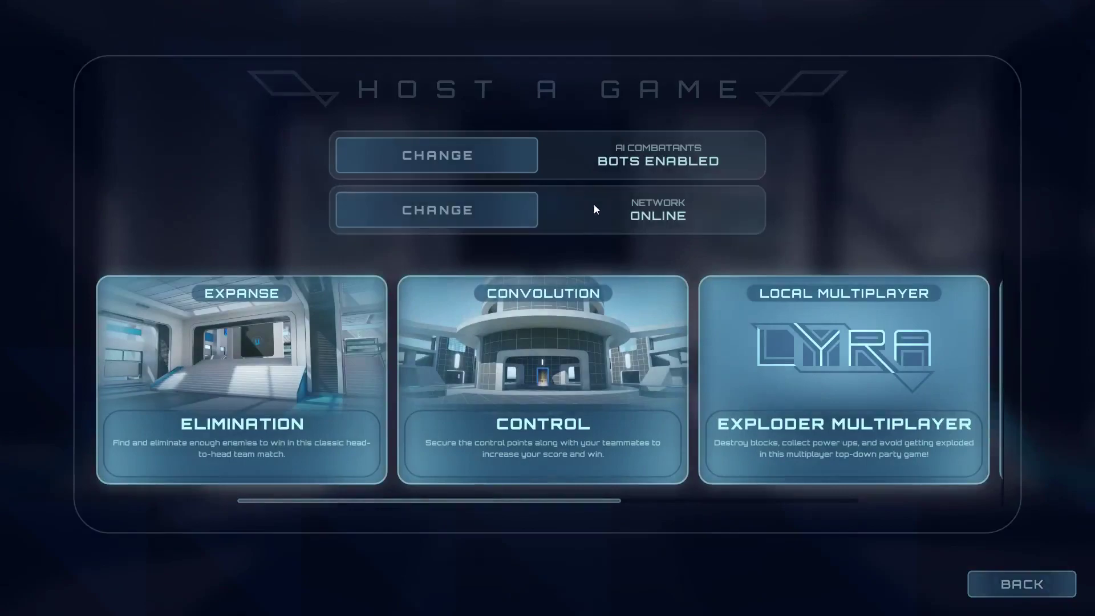
{"action": "left_click", "coordinate": [514, 162]}
{"action": "left_click", "coordinate": [511, 207]}
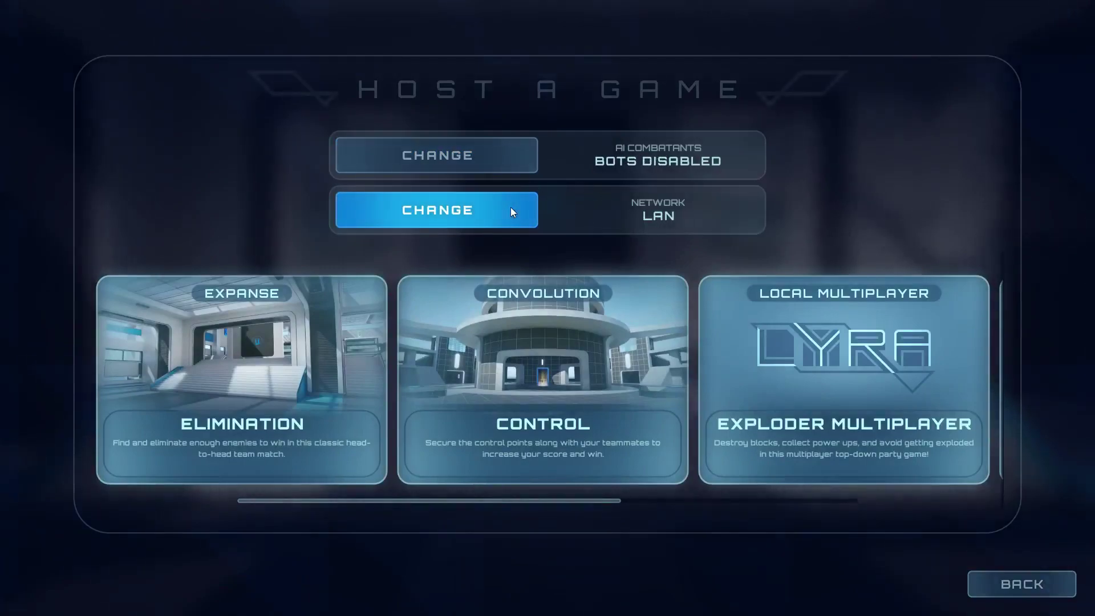
{"action": "left_click", "coordinate": [511, 207]}
{"action": "left_click", "coordinate": [568, 378]}
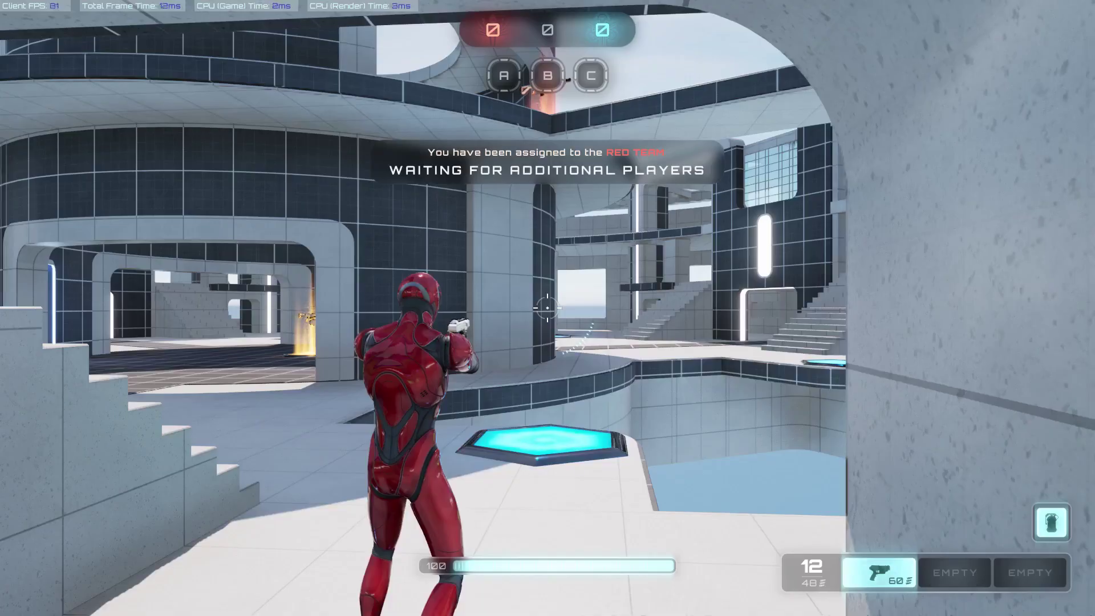
Run the character from the spawn area past the stairs and through the windowed outer corridor to hear the reverb change
{"action": "key", "text": "w"}
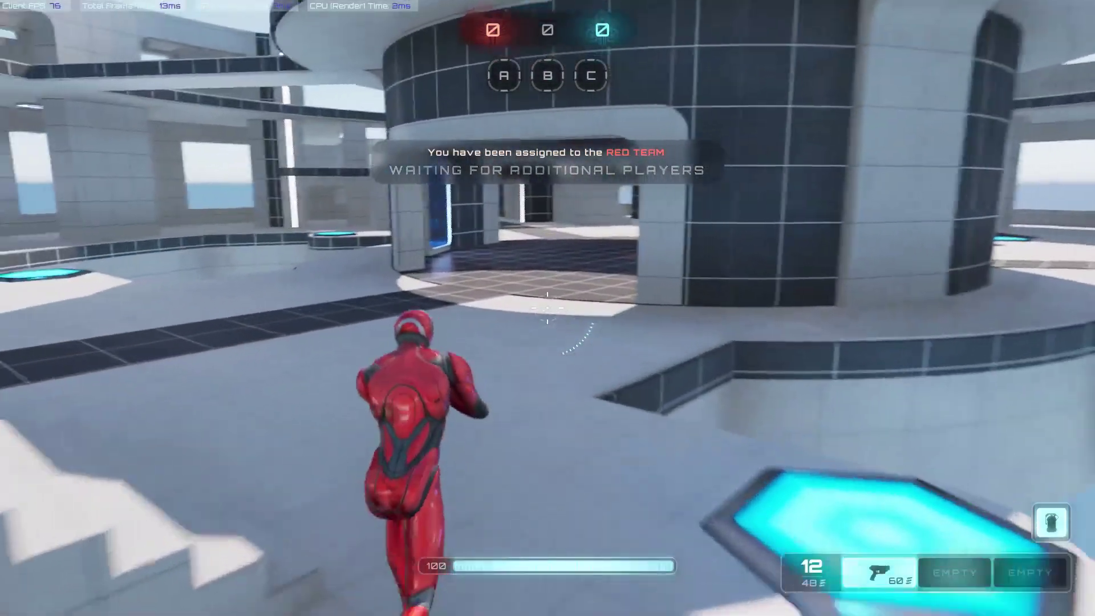
{"action": "key", "text": "w"}
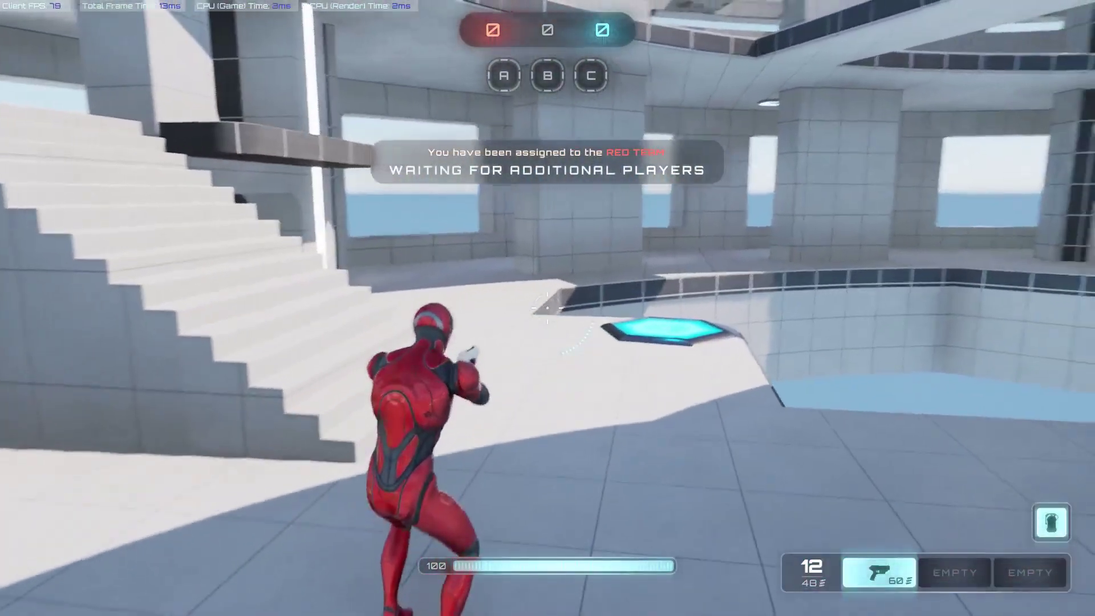
{"action": "key", "text": "w"}
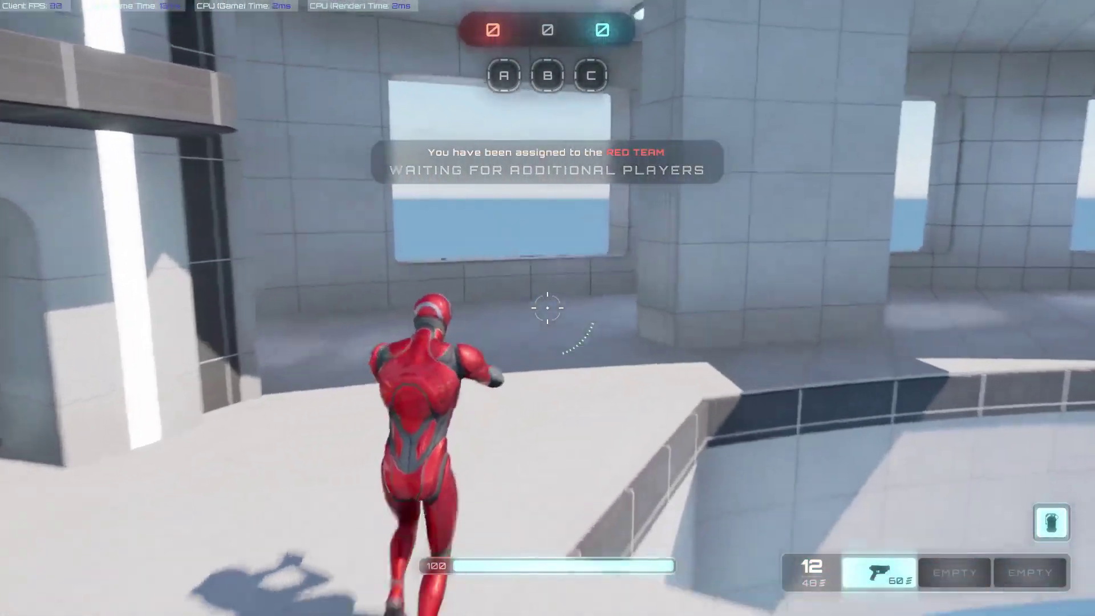
{"action": "key", "text": "w"}
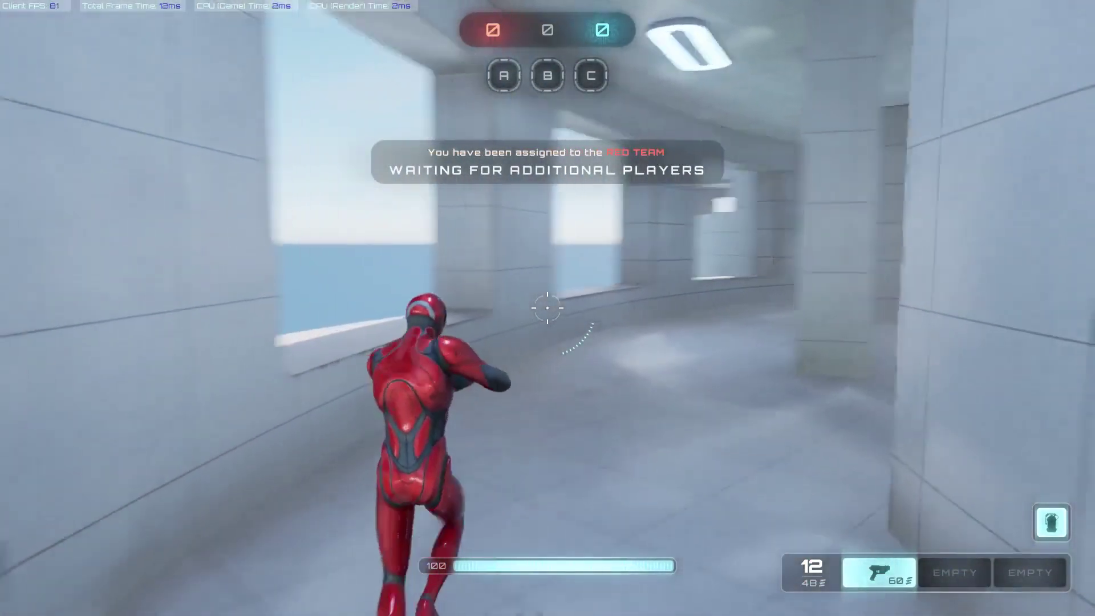
{"action": "key", "text": "w"}
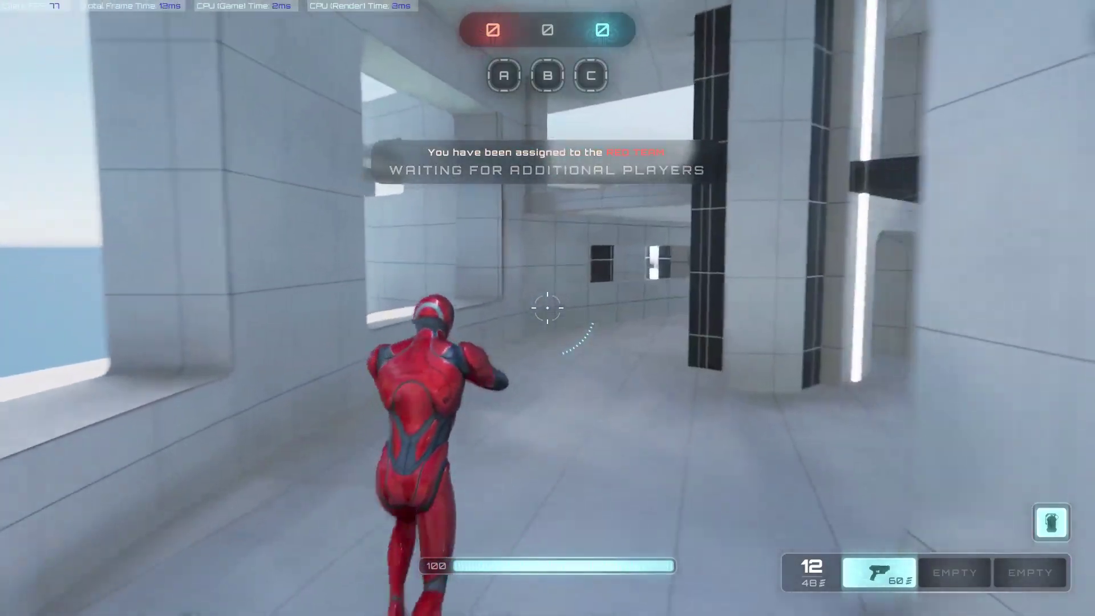
{"action": "key", "text": "w"}
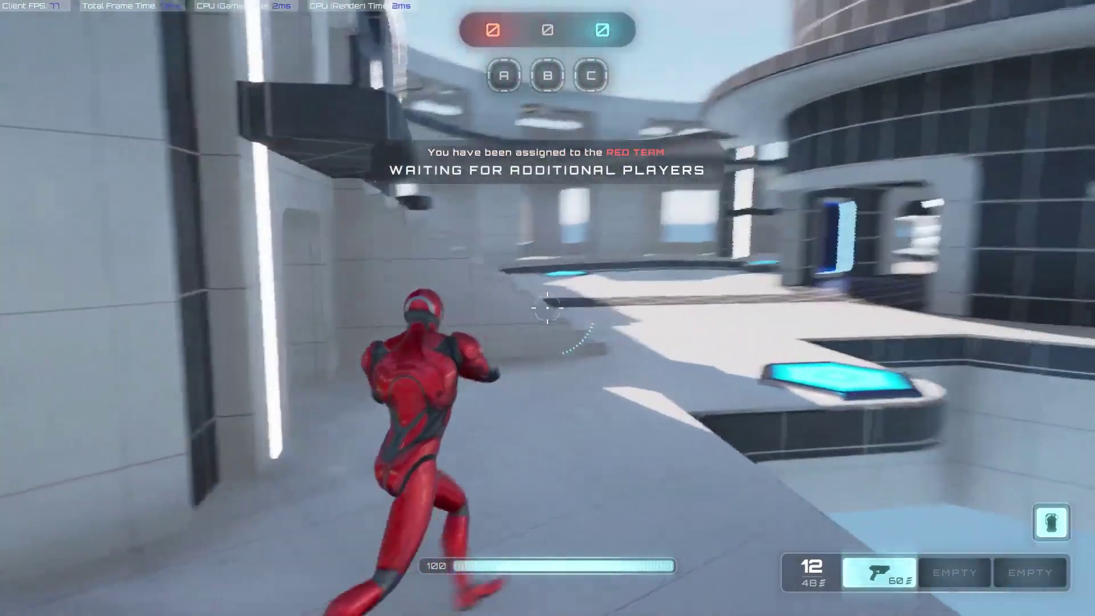
Climb the stairs to the upper level, launch from the orange pad onto the roof and run along its outer ring
{"action": "key", "text": "w"}
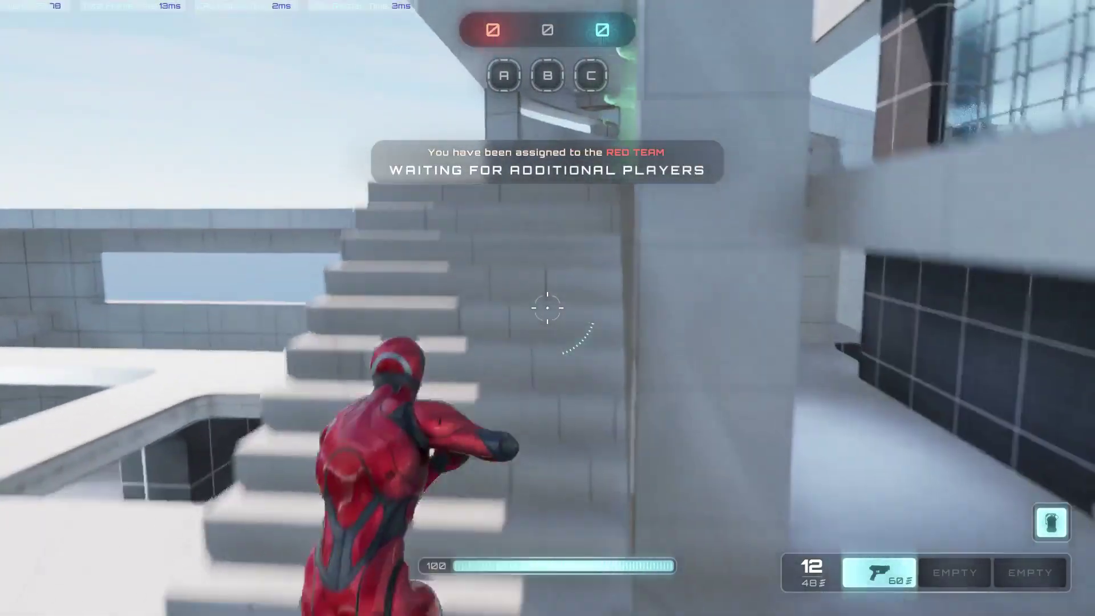
{"action": "key", "text": "w"}
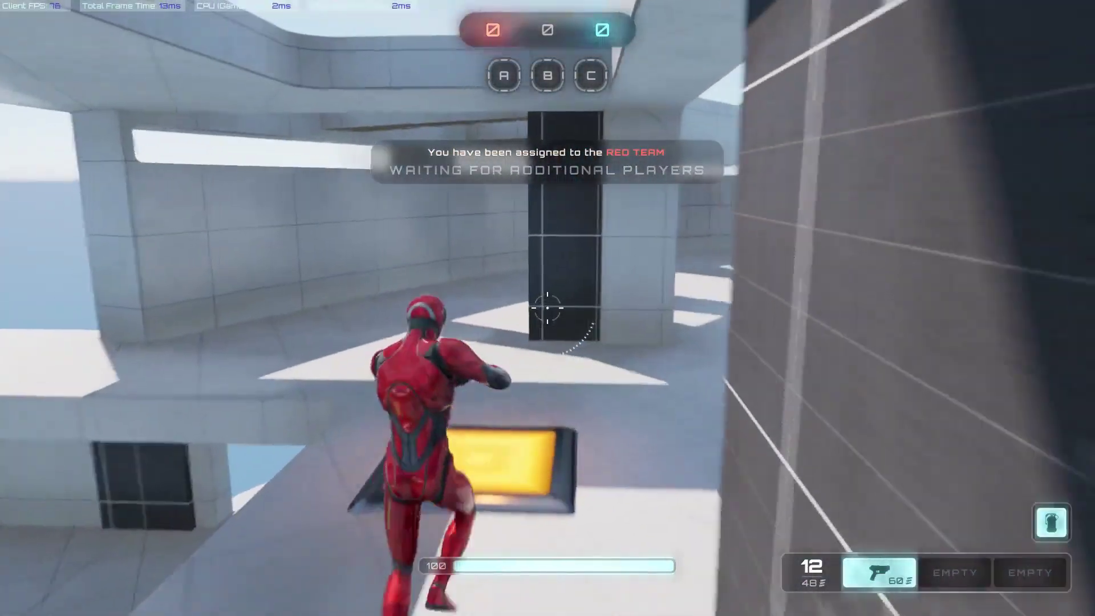
{"action": "key", "text": "w"}
{"action": "key", "text": "w"}
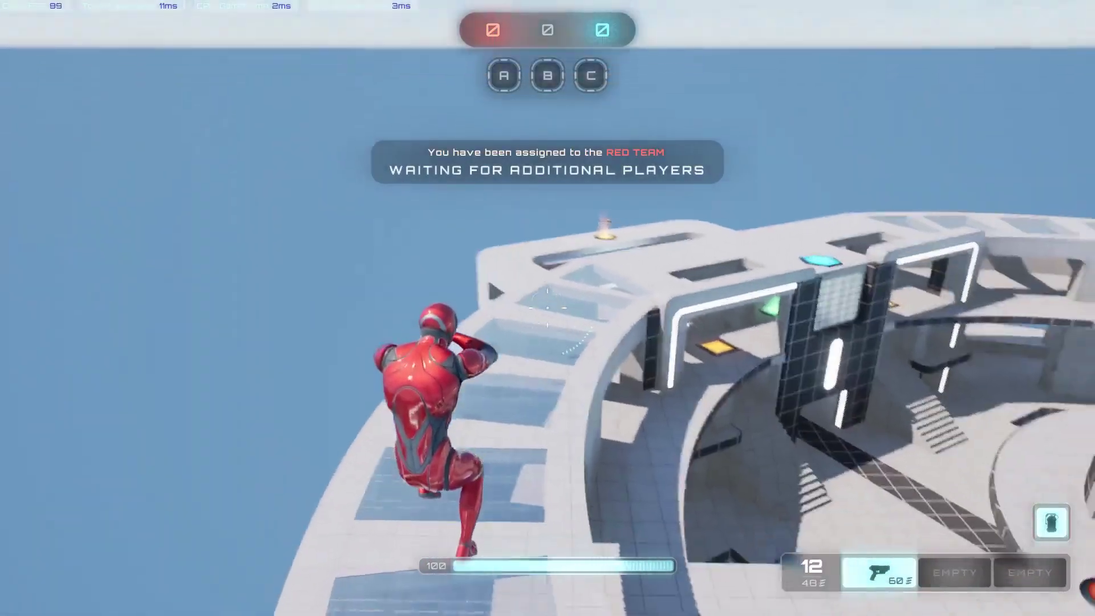
{"action": "key", "text": "w"}
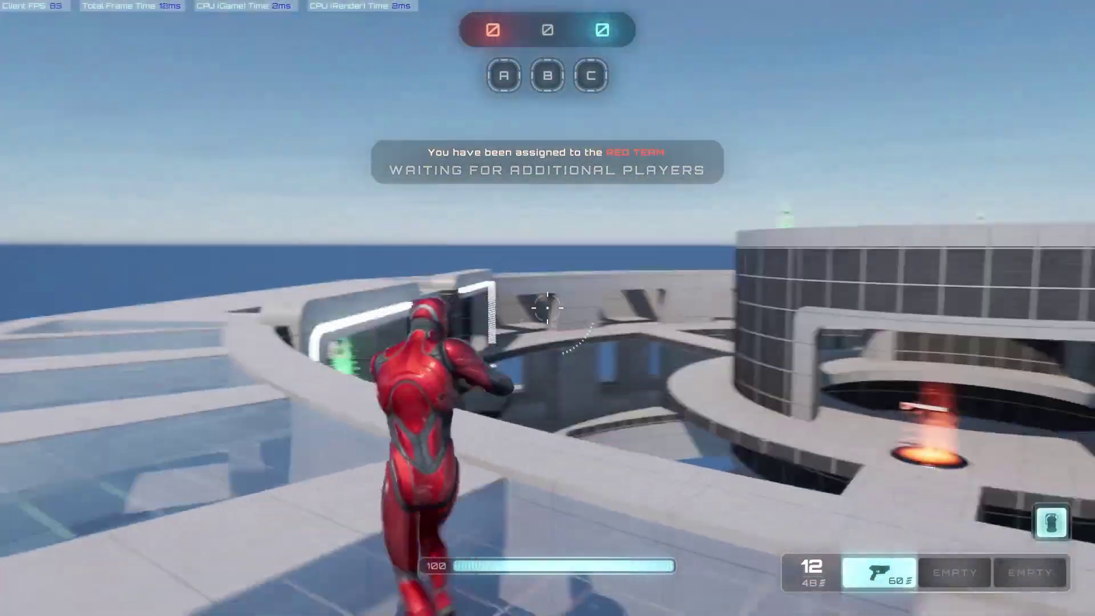
{"action": "key", "text": "w"}
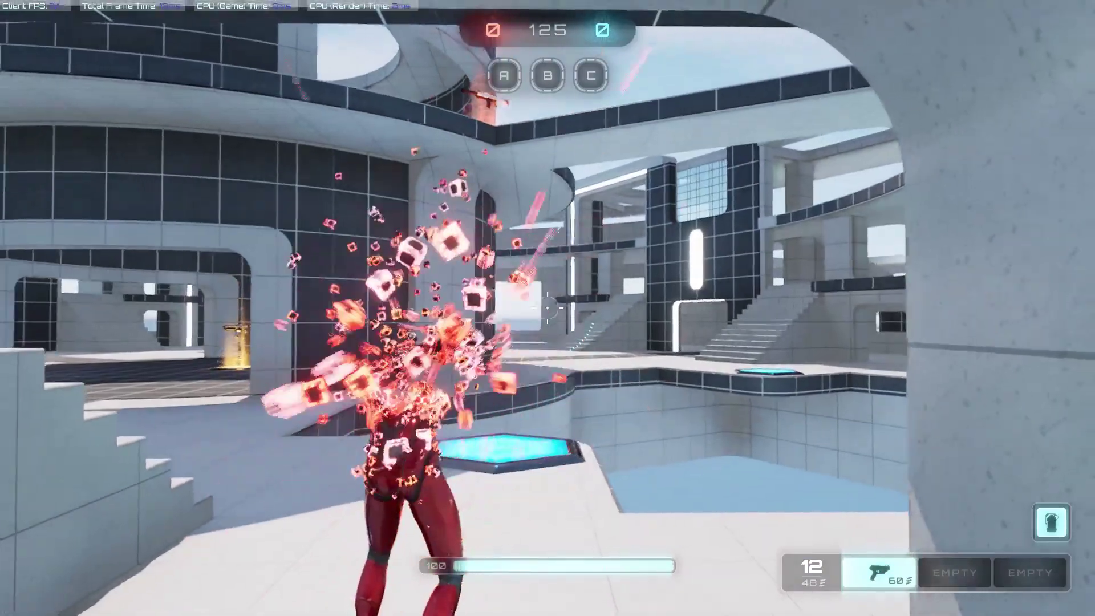
Run from the spawn area into the dark-tiled central room and out toward the sunlit floor to compare the acoustics
{"action": "key", "text": "w"}
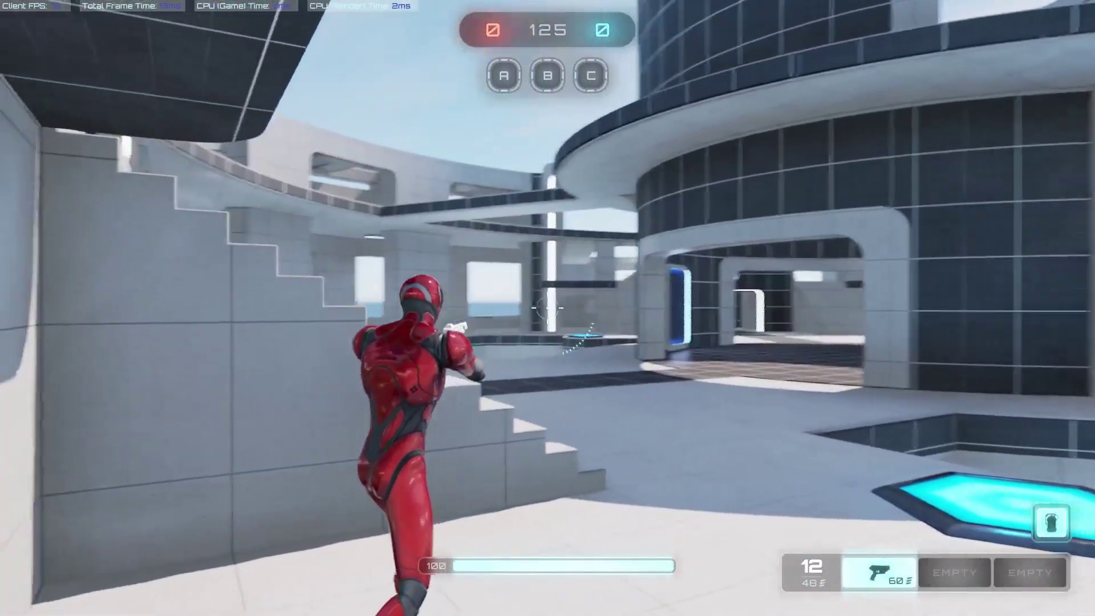
{"action": "key", "text": "w"}
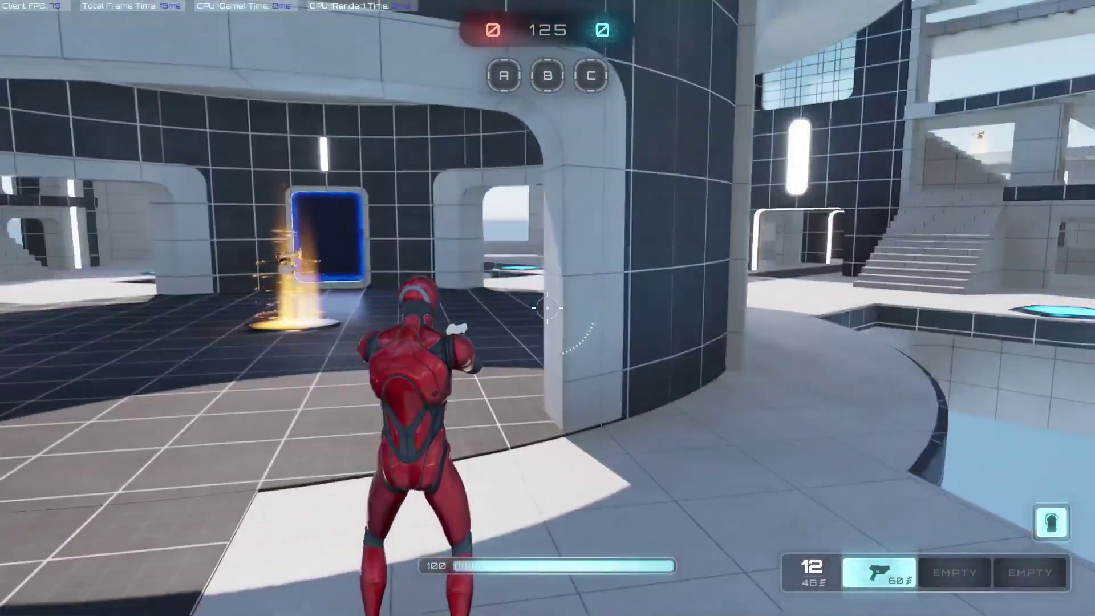
{"action": "key", "text": "c"}
{"action": "key", "text": "w"}
{"action": "key", "text": "w"}
{"action": "key", "text": "w"}
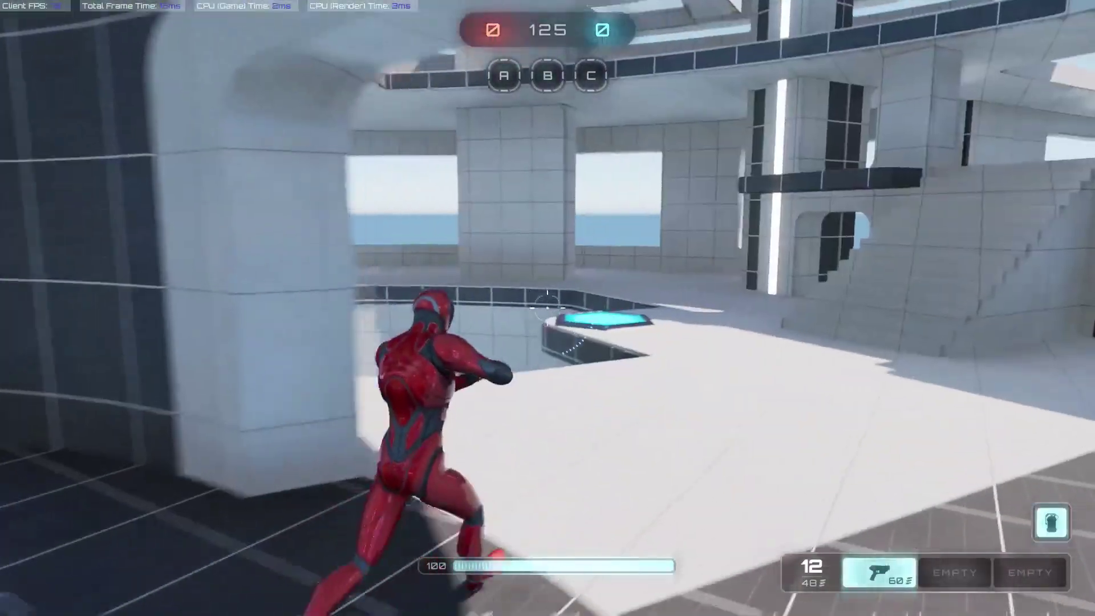
Run through the white-lit doorway and along the windowed outer corridor to the foot of the stairs
{"action": "key", "text": "w"}
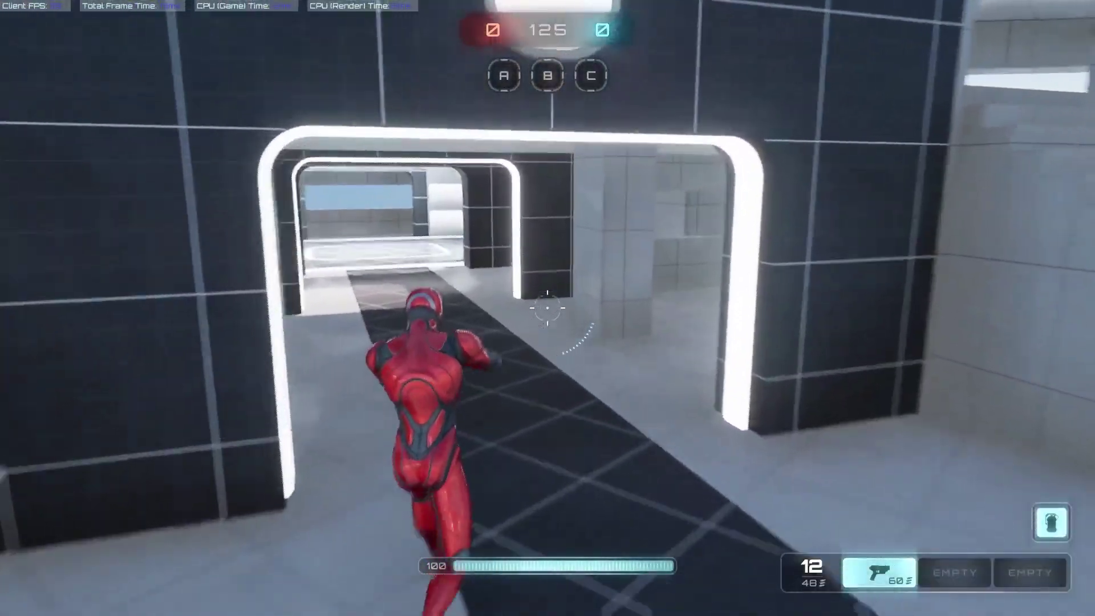
{"action": "key", "text": "w"}
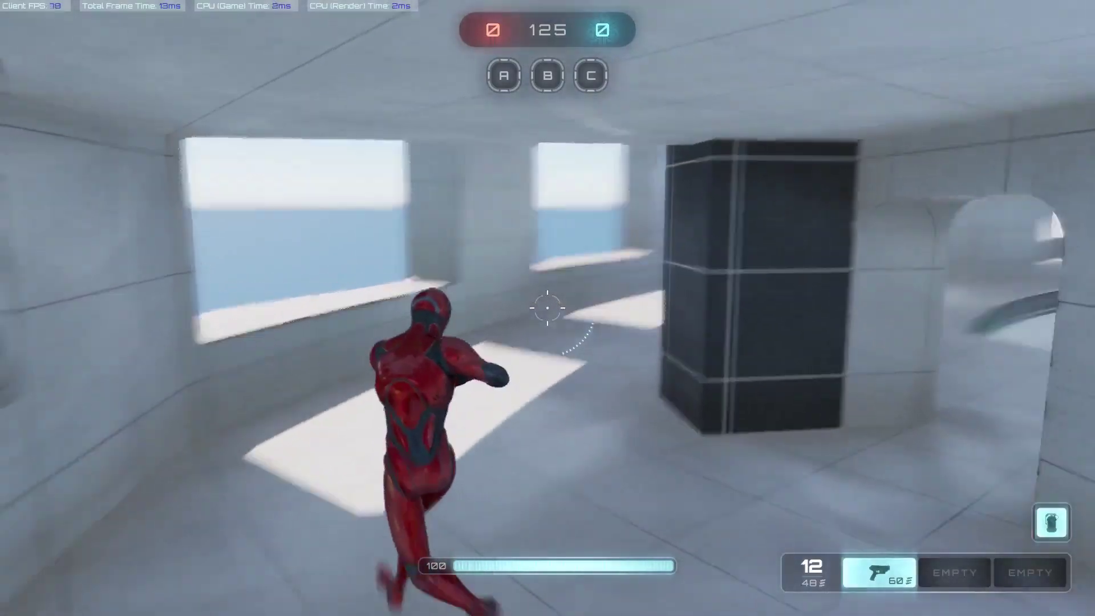
{"action": "key", "text": "w"}
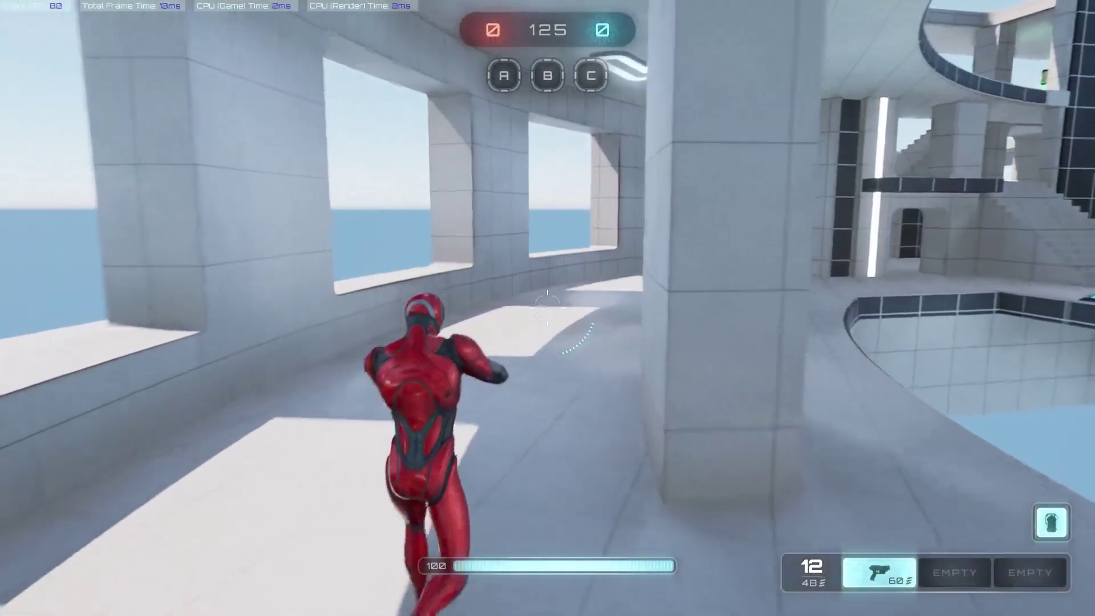
{"action": "key", "text": "w"}
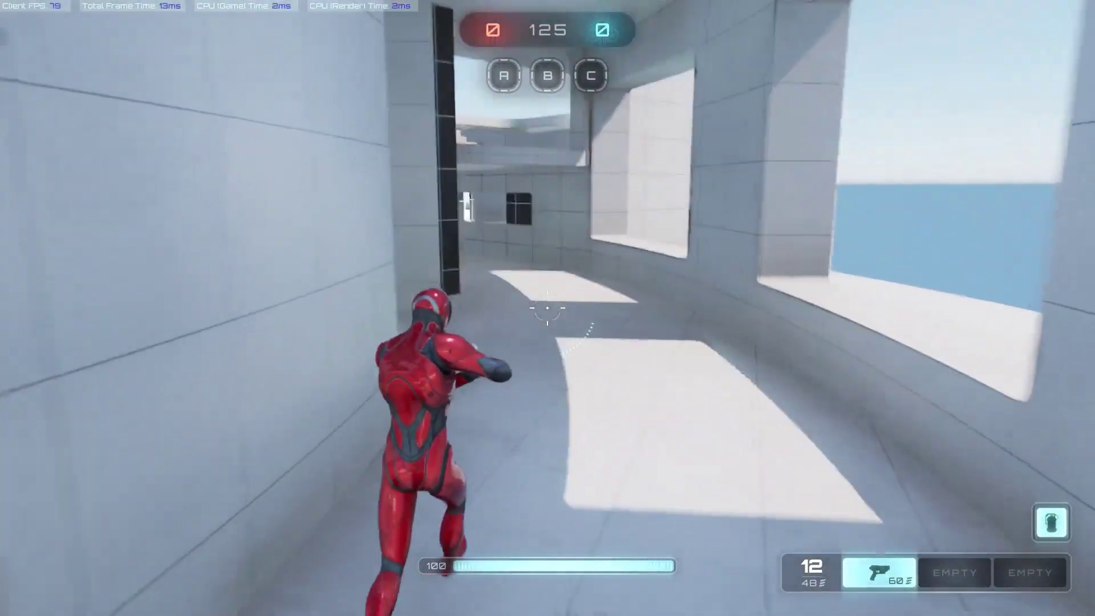
{"action": "key", "text": "w"}
{"action": "key", "text": "w"}
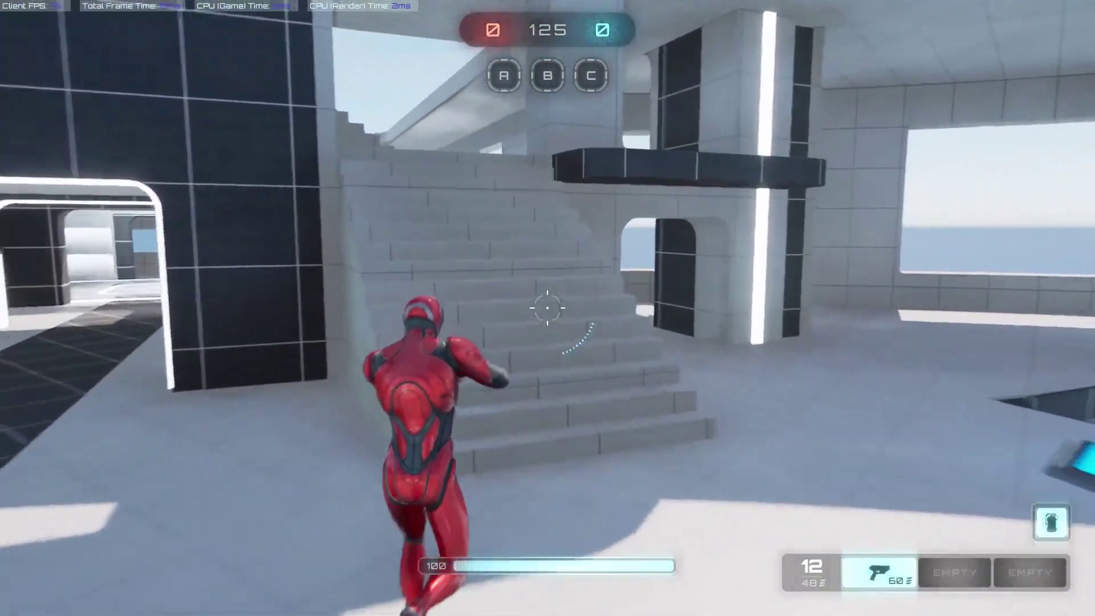
Climb both flights of stairs past the upper floor and get up onto the outer roof
{"action": "key", "text": "w"}
{"action": "key", "text": "w"}
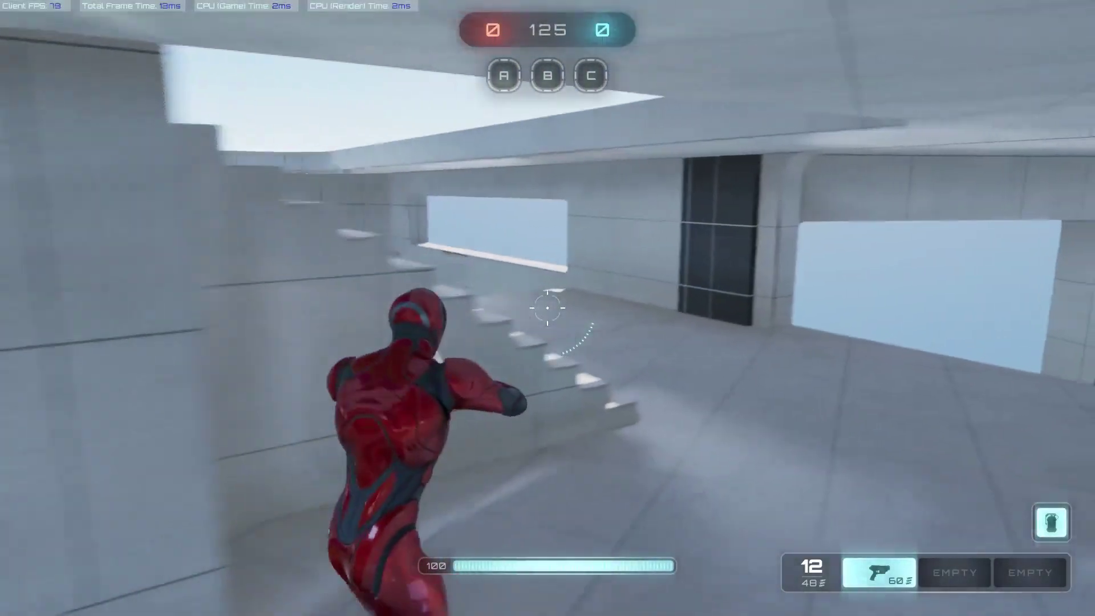
{"action": "key", "text": "w"}
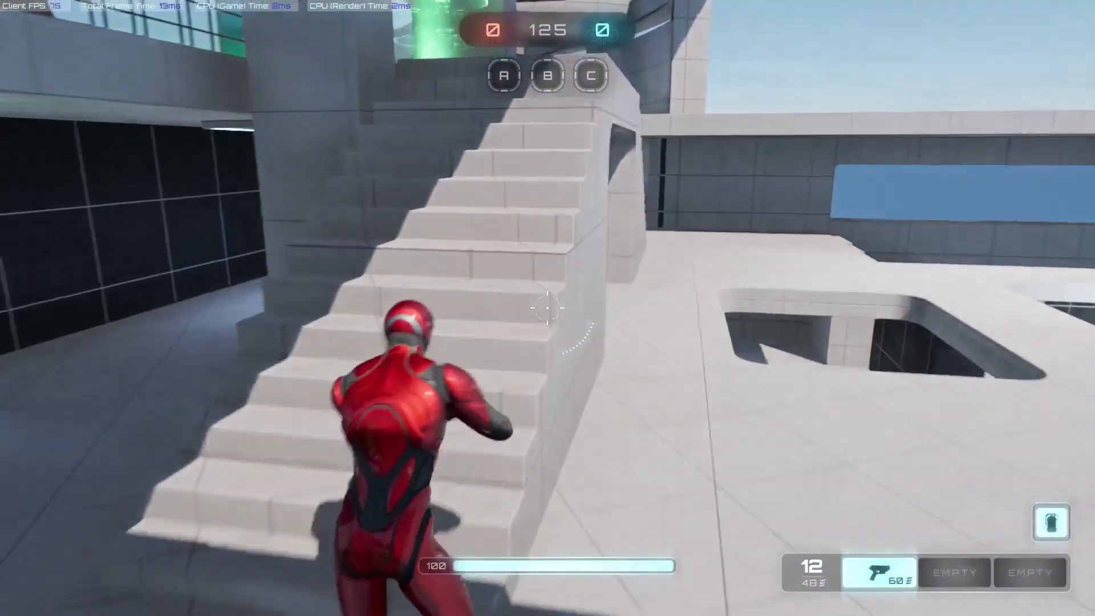
{"action": "key", "text": "w"}
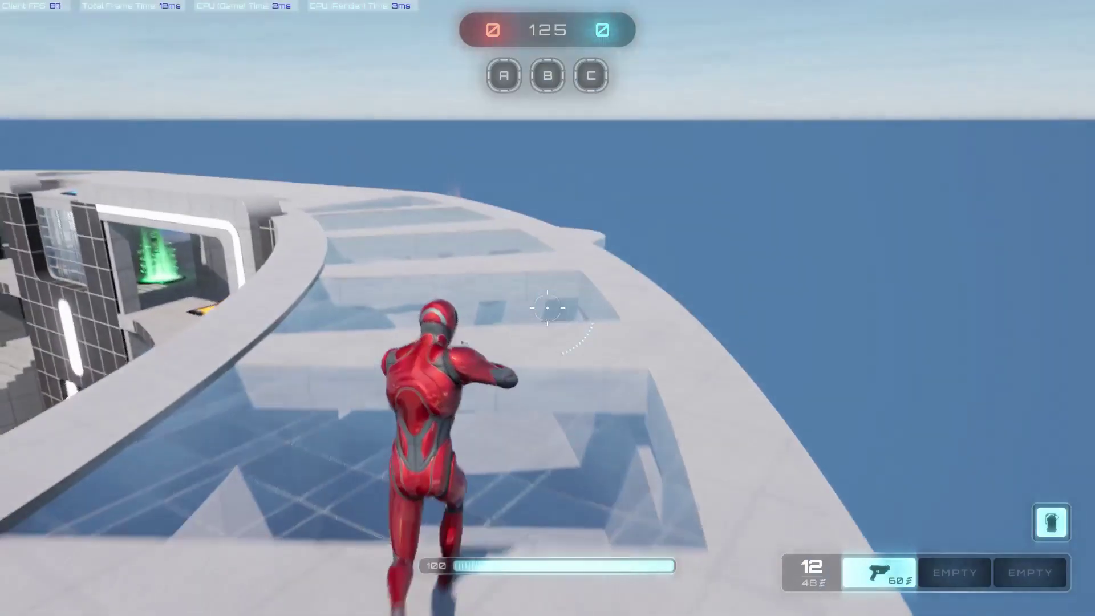
Run along the glass-panelled roof past the blue pad and drop down into the area of control point C
{"action": "key", "text": "w"}
{"action": "key", "text": "w"}
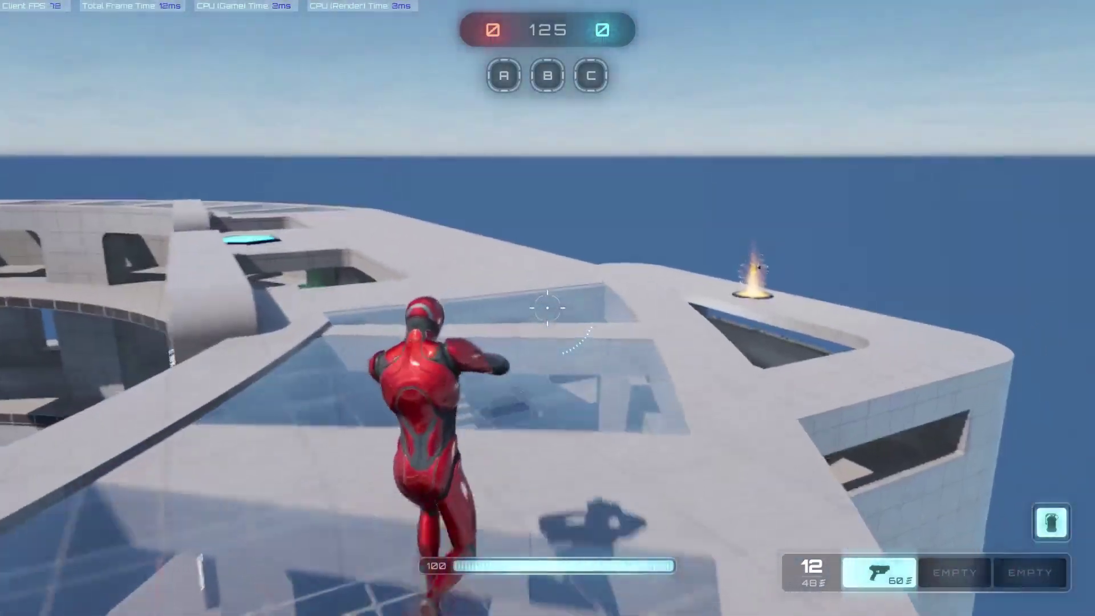
{"action": "key", "text": "w"}
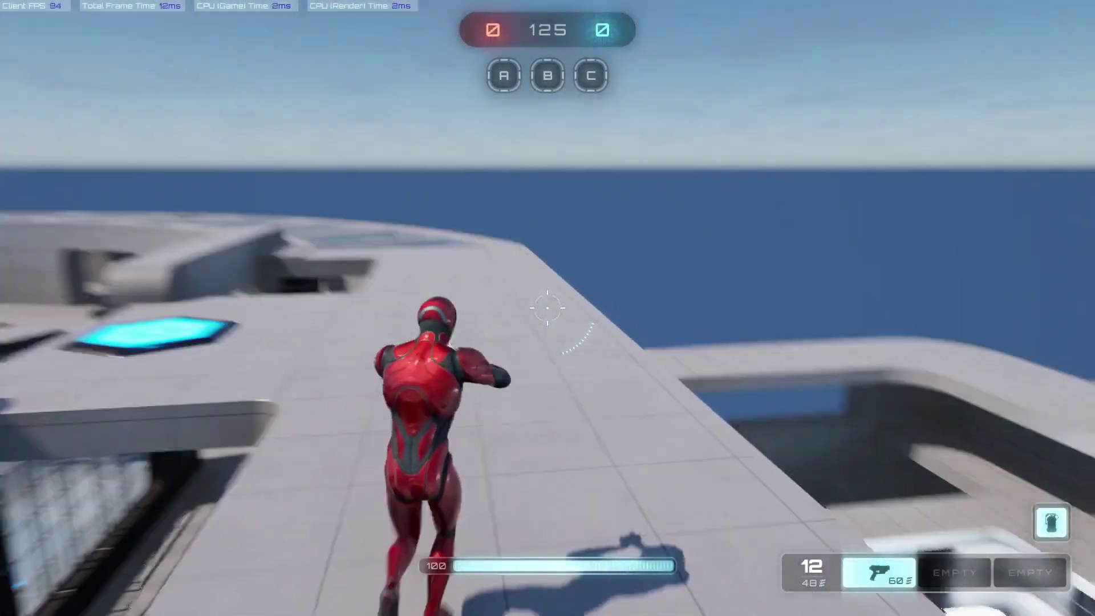
{"action": "key", "text": "w"}
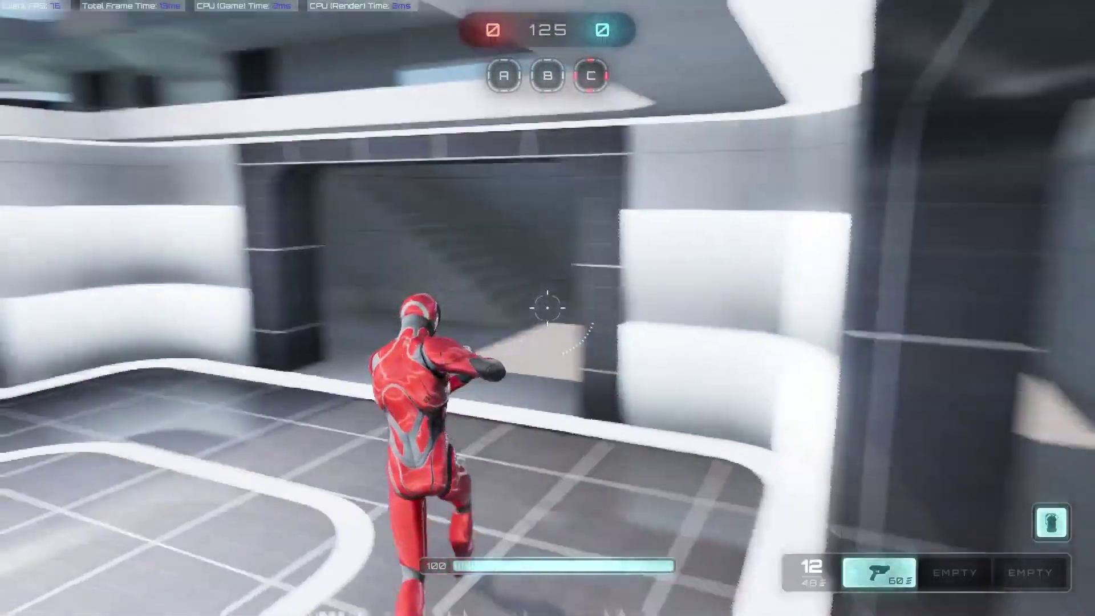
Aim the pistol down the passage from control point C and fire four shots to hear the indoor gunshot reverb
{"action": "key", "text": "w"}
{"action": "right_click", "coordinate": [547, 308]}
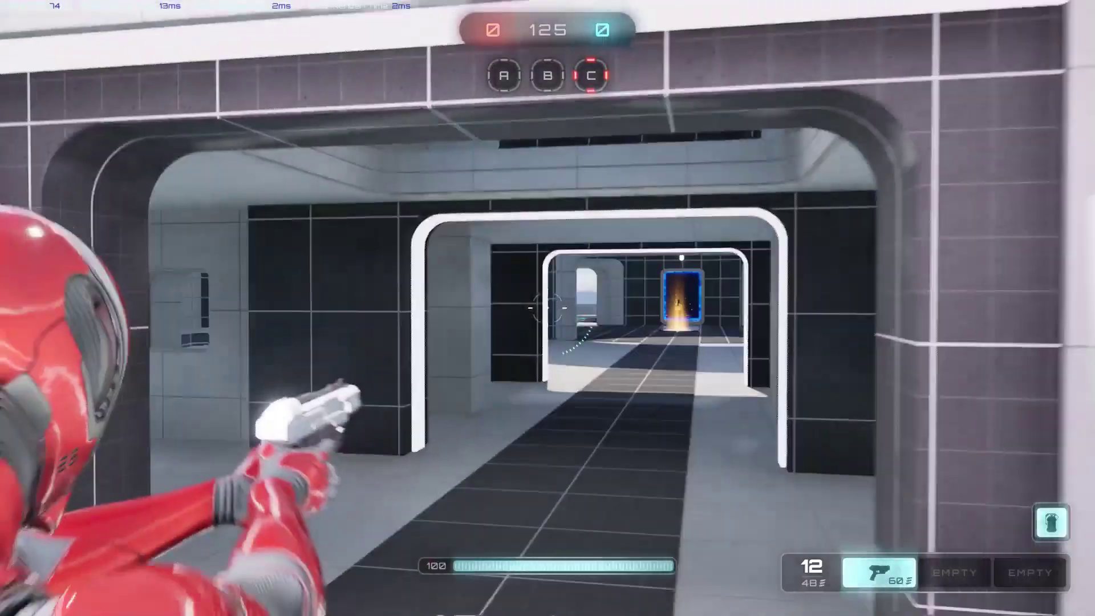
{"action": "left_click", "coordinate": [547, 308]}
{"action": "left_click", "coordinate": [548, 308]}
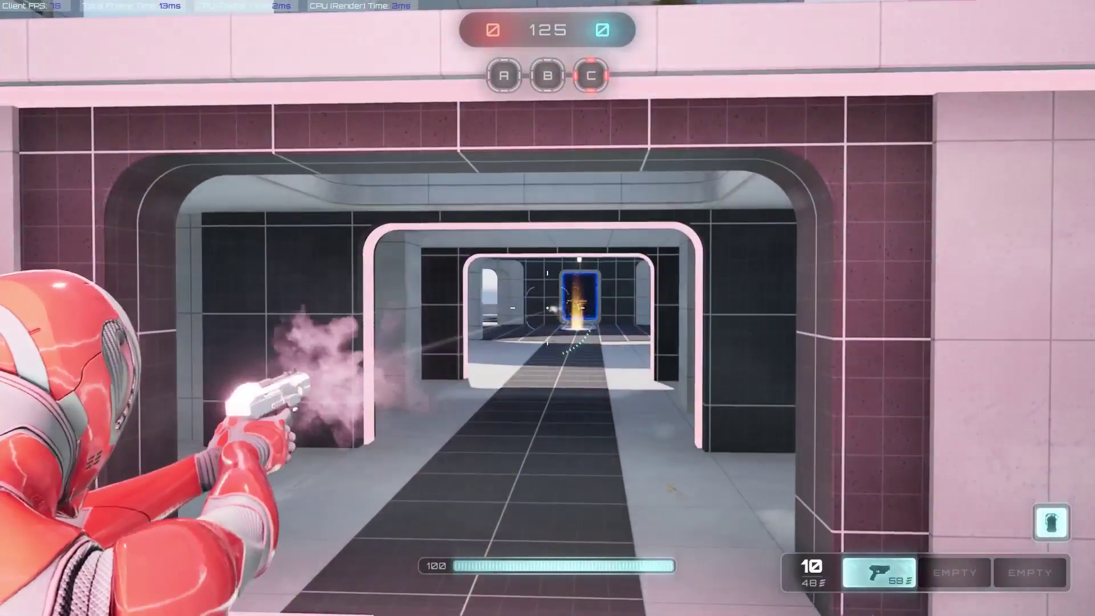
{"action": "left_click", "coordinate": [547, 308]}
{"action": "left_click", "coordinate": [547, 308]}
Run out to the open courtyard and fire four pistol shots while moving toward the central room
{"action": "key", "text": "w"}
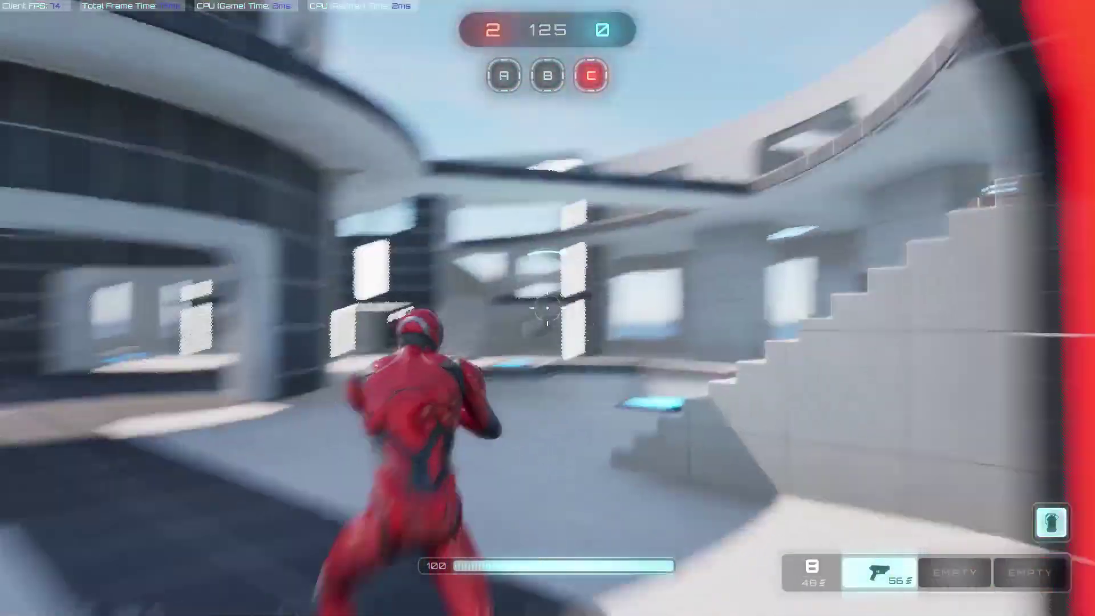
{"action": "left_click", "coordinate": [547, 308]}
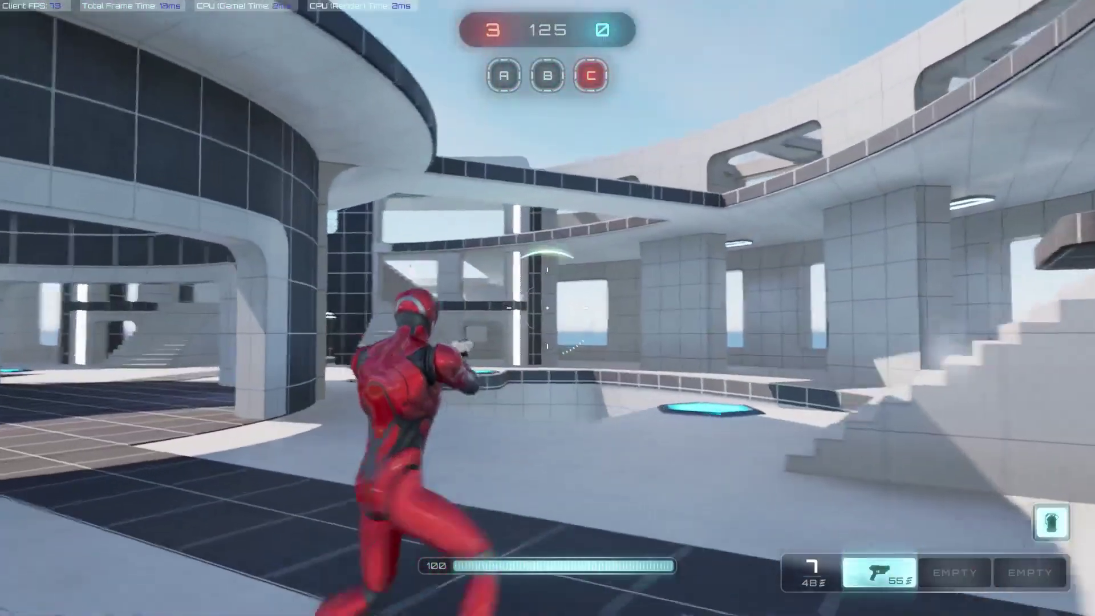
{"action": "left_click", "coordinate": [548, 308]}
{"action": "left_click", "coordinate": [548, 308]}
{"action": "left_click", "coordinate": [547, 308]}
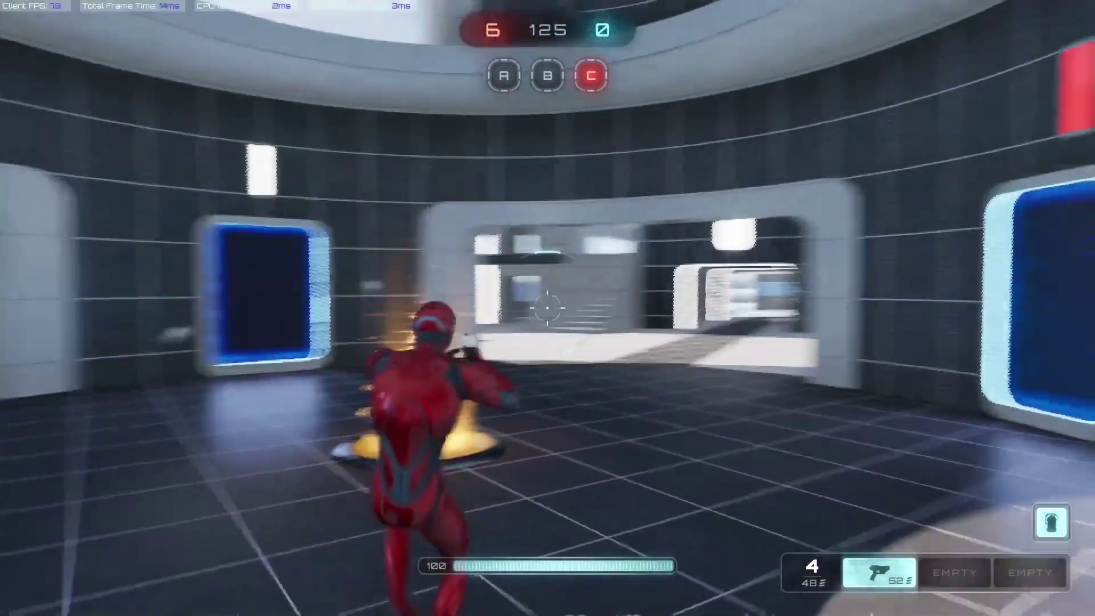
Aim the pistol across the central room, fire through the doorway opening, and crouch to hear the indoor gunshot reverb
{"action": "right_click", "coordinate": [548, 308]}
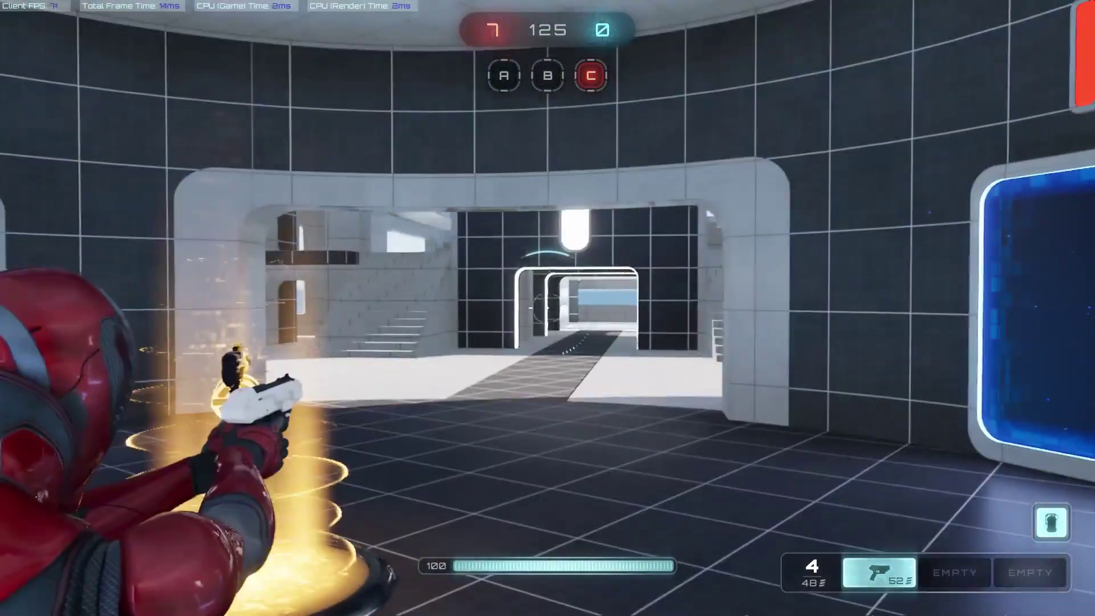
{"action": "right_click", "coordinate": [547, 308]}
{"action": "left_click", "coordinate": [547, 307]}
{"action": "left_click", "coordinate": [547, 308]}
{"action": "key", "text": "ctrl"}
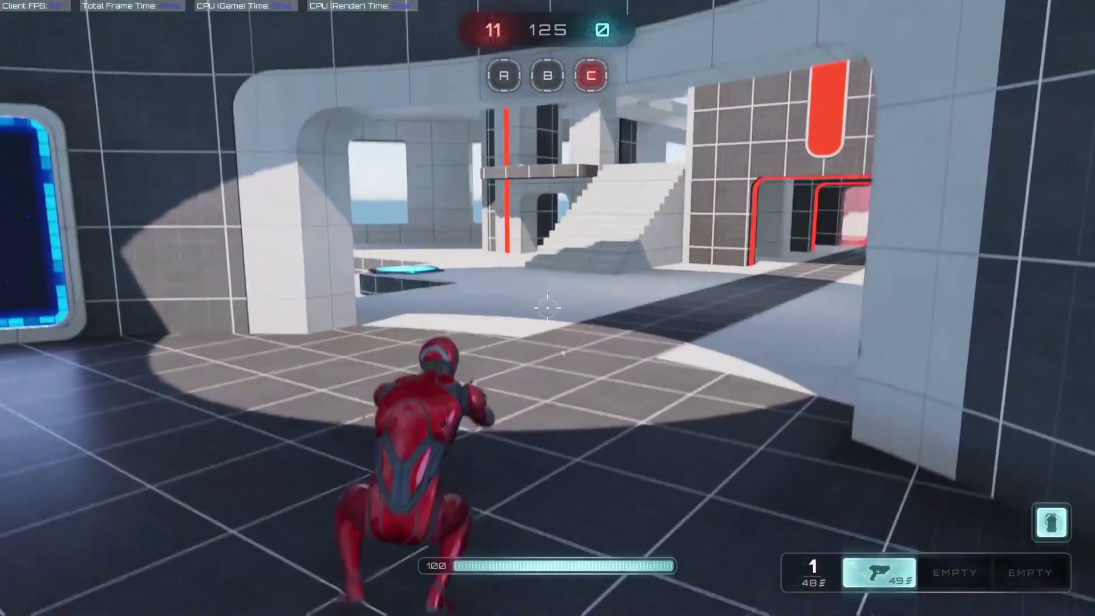
Stand up, run out to the courtyard, fire the remaining pistol rounds toward the open area, and reload
{"action": "key", "text": "ctrl"}
{"action": "key", "text": "w"}
{"action": "left_click", "coordinate": [547, 308]}
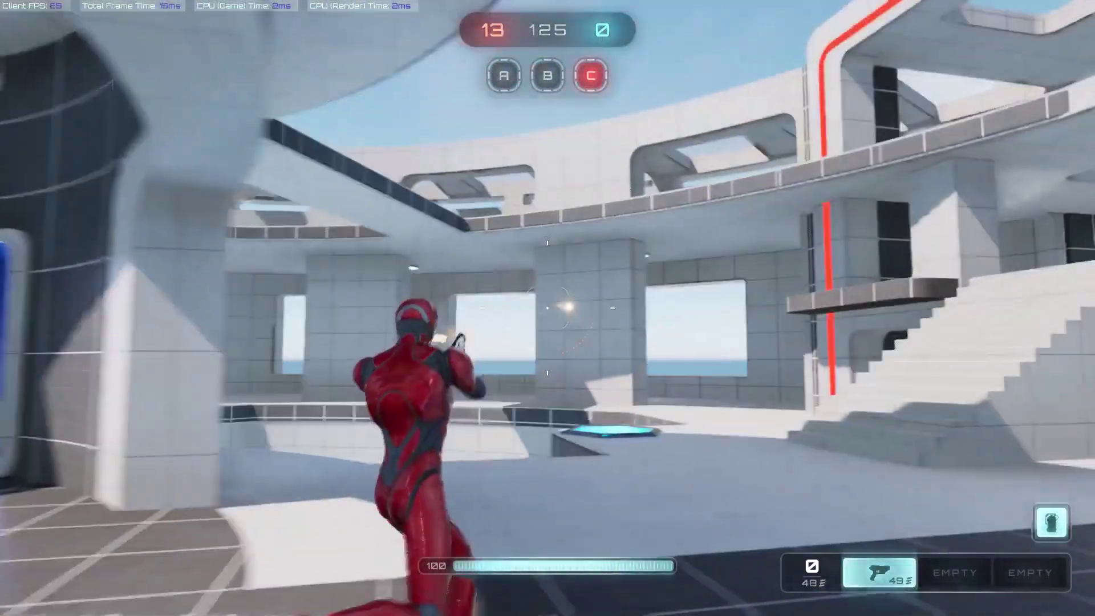
{"action": "key", "text": "r"}
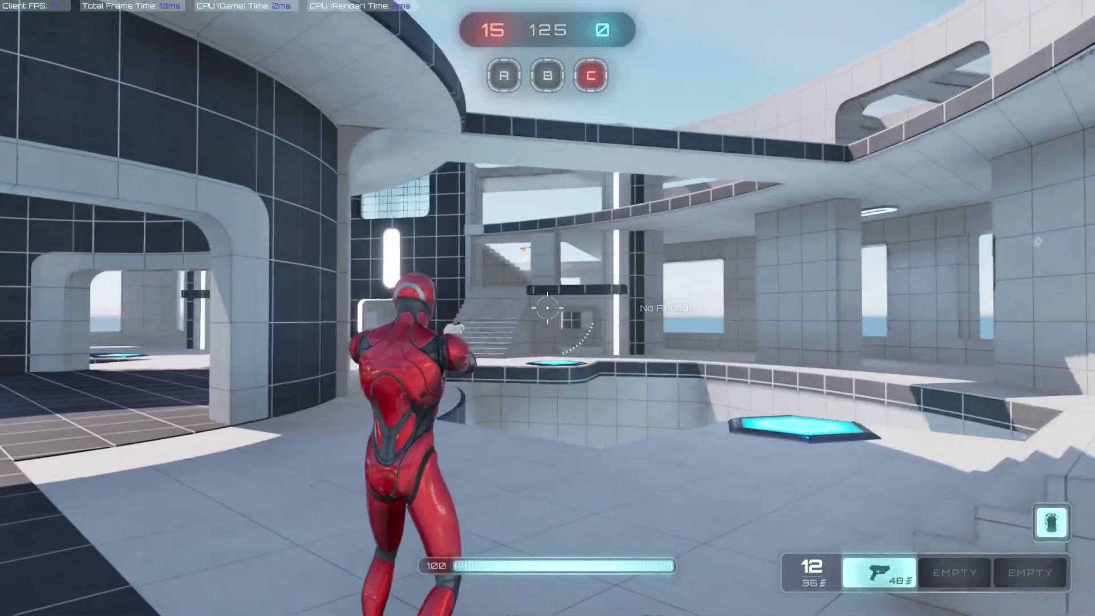
Strafe back into the central room and fire eight pistol shots to compare the outdoor and indoor reverb
{"action": "key", "text": "a"}
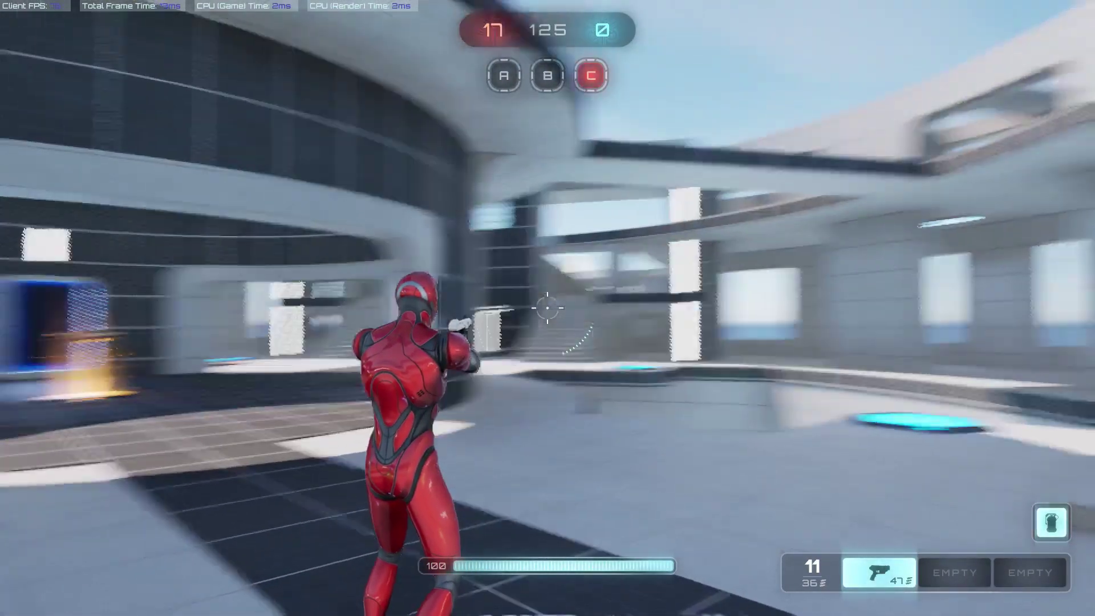
{"action": "left_click", "coordinate": [547, 308]}
{"action": "left_click", "coordinate": [548, 308]}
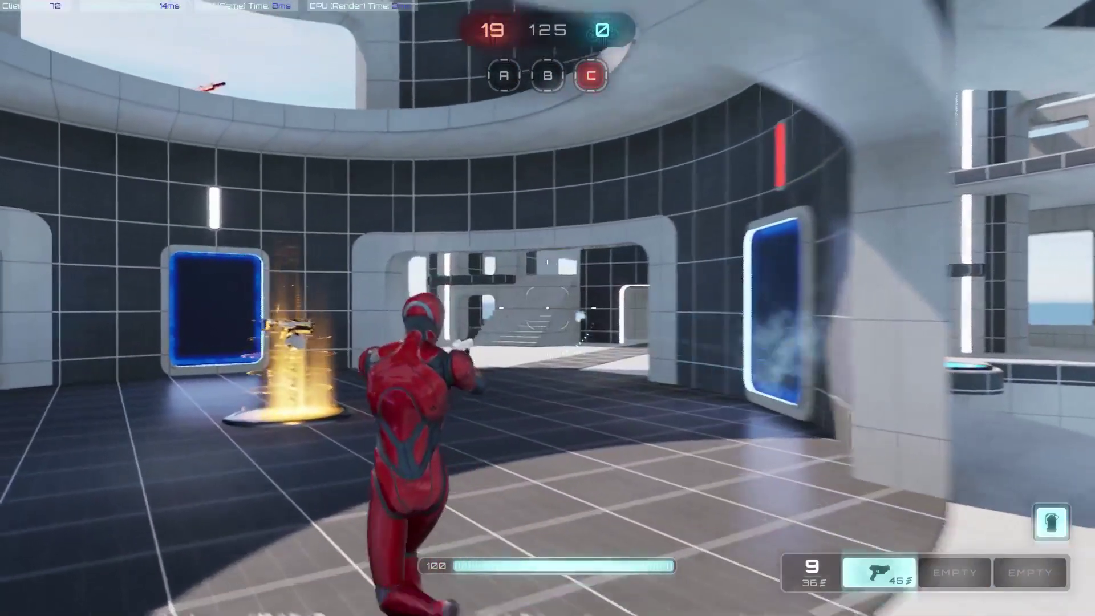
{"action": "left_click", "coordinate": [548, 308]}
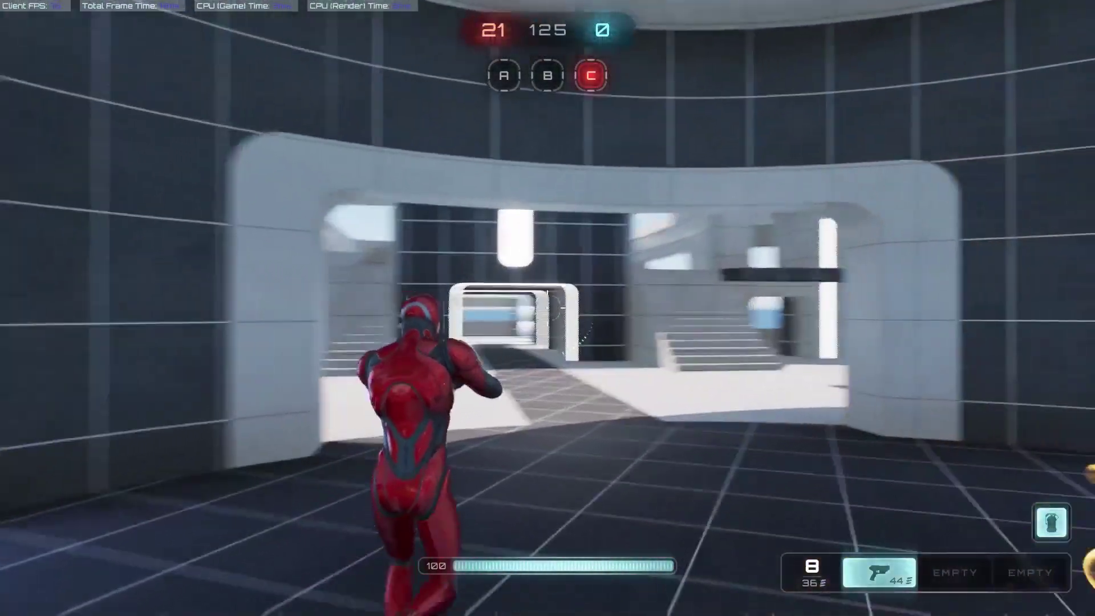
{"action": "left_click", "coordinate": [547, 308]}
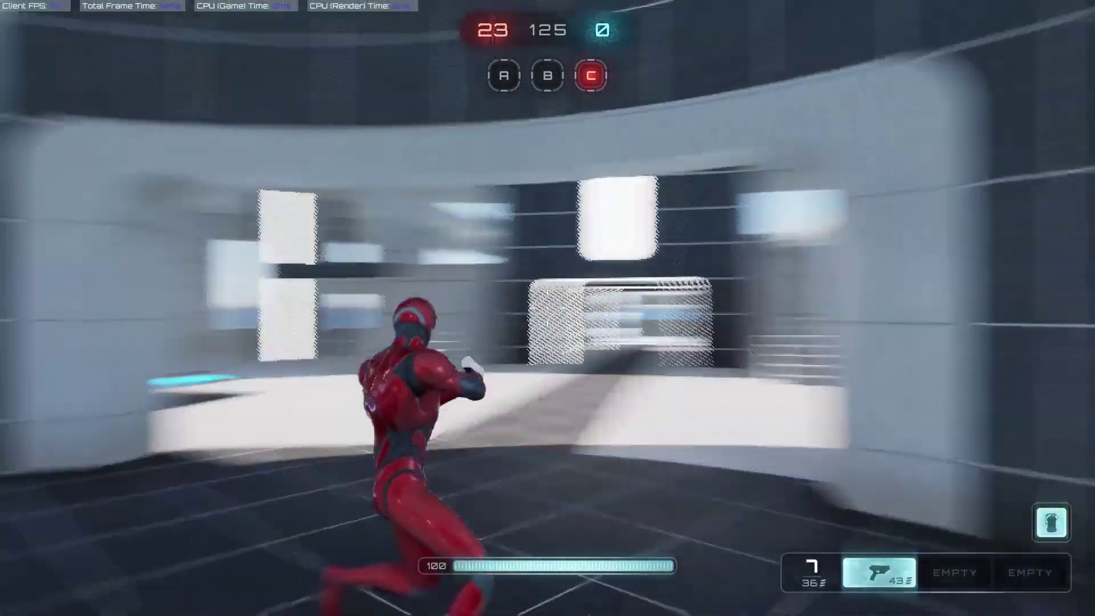
{"action": "left_click", "coordinate": [547, 308]}
{"action": "left_click", "coordinate": [547, 308]}
{"action": "left_click", "coordinate": [547, 308]}
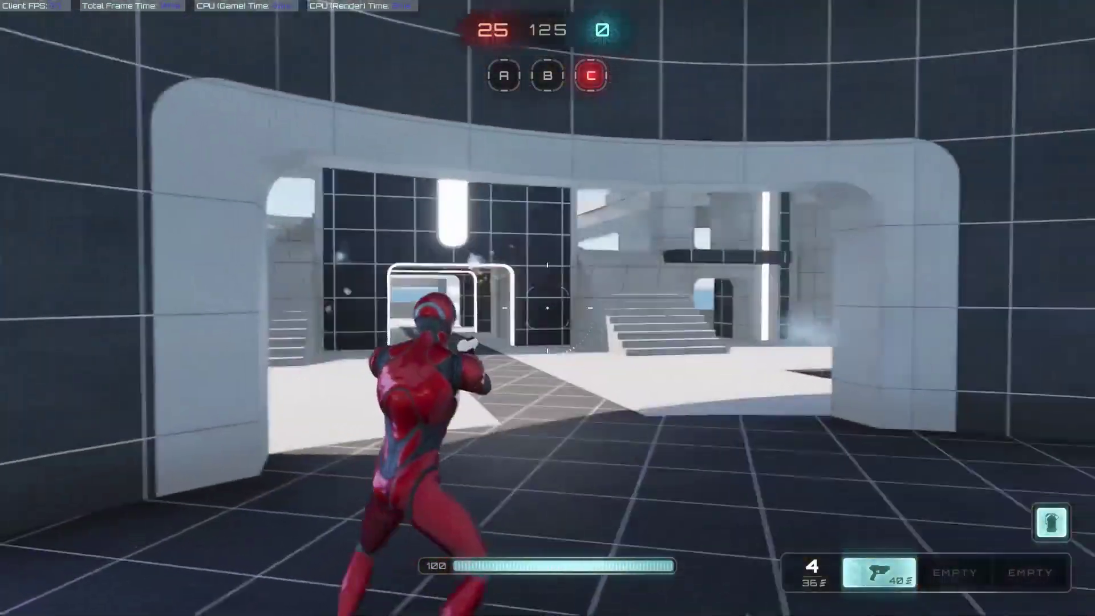
Exit the current match to the main menu and confirm leaving the game
{"action": "key", "text": "Escape"}
{"action": "left_click", "coordinate": [517, 291]}
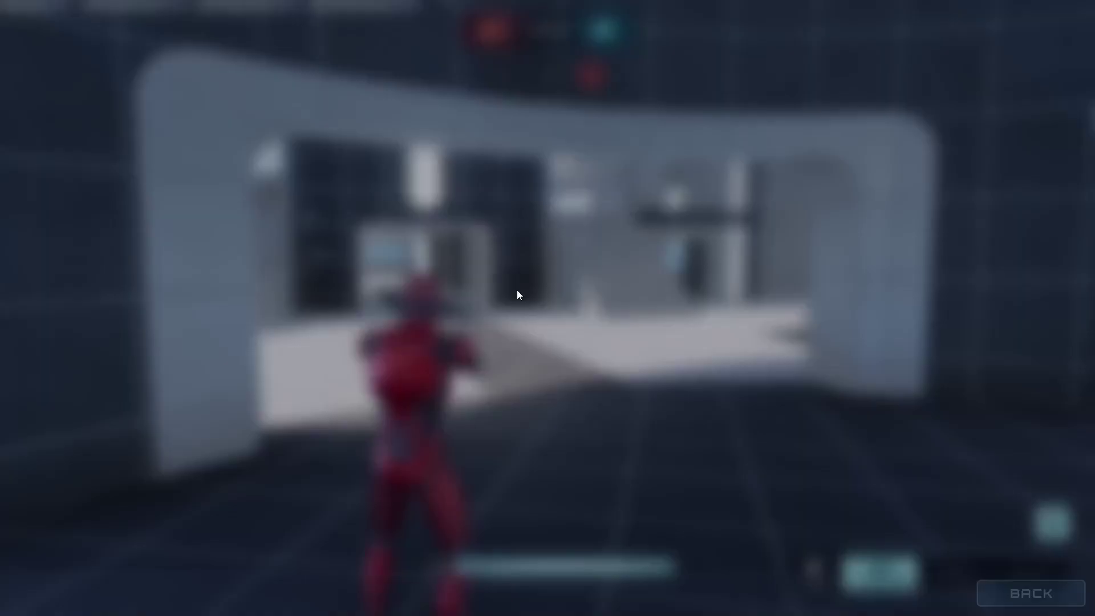
{"action": "key", "text": "Escape"}
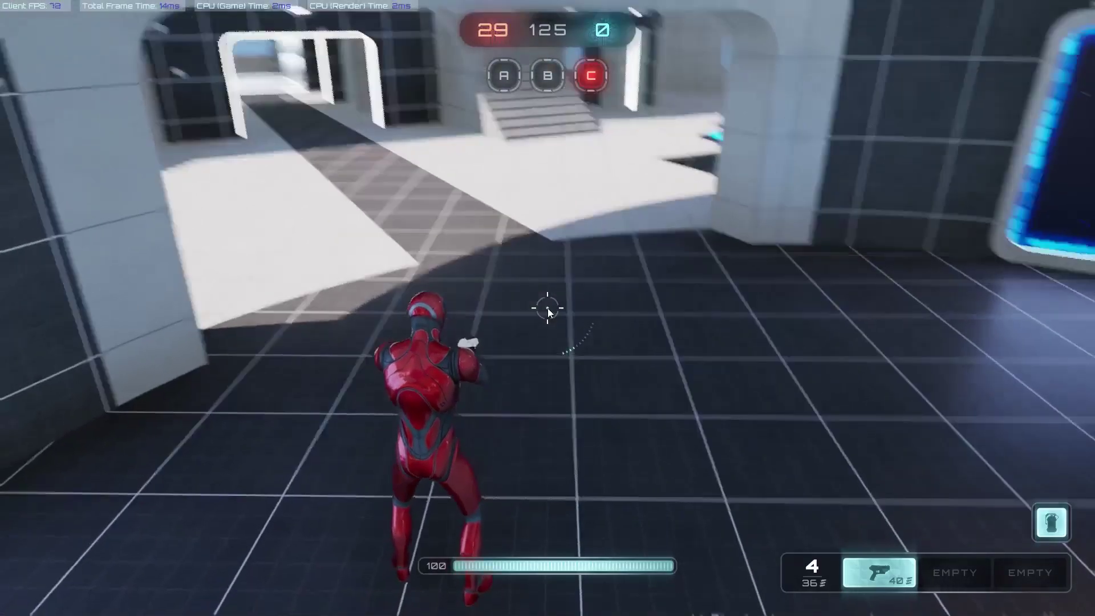
{"action": "left_click", "coordinate": [466, 331]}
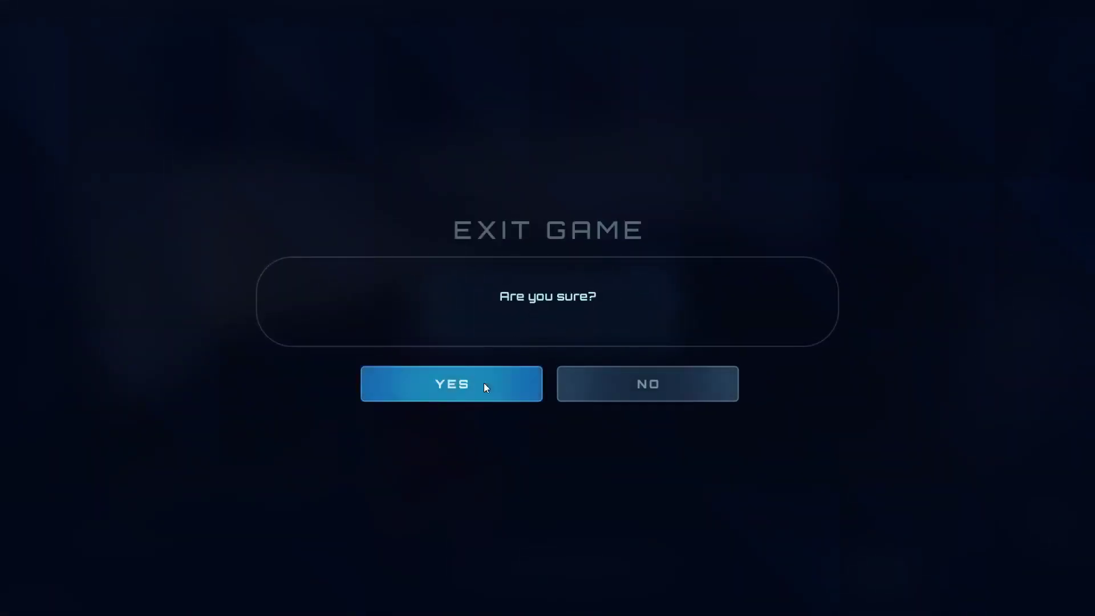
{"action": "left_click", "coordinate": [485, 388]}
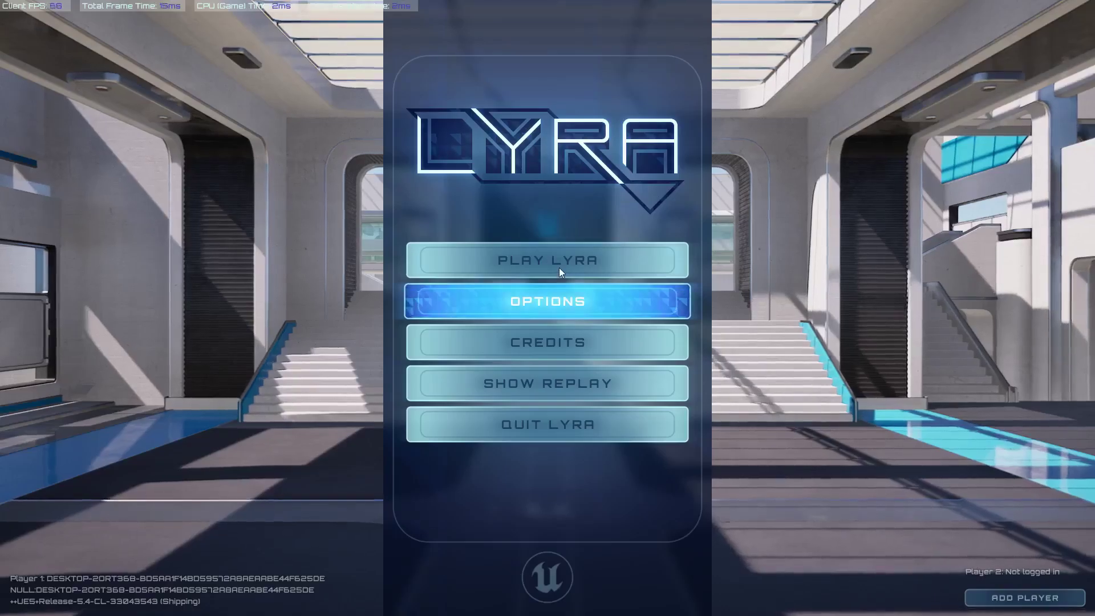
Change the network setting and host a new Control match on the Convolution map with bots enabled
{"action": "left_click", "coordinate": [561, 271]}
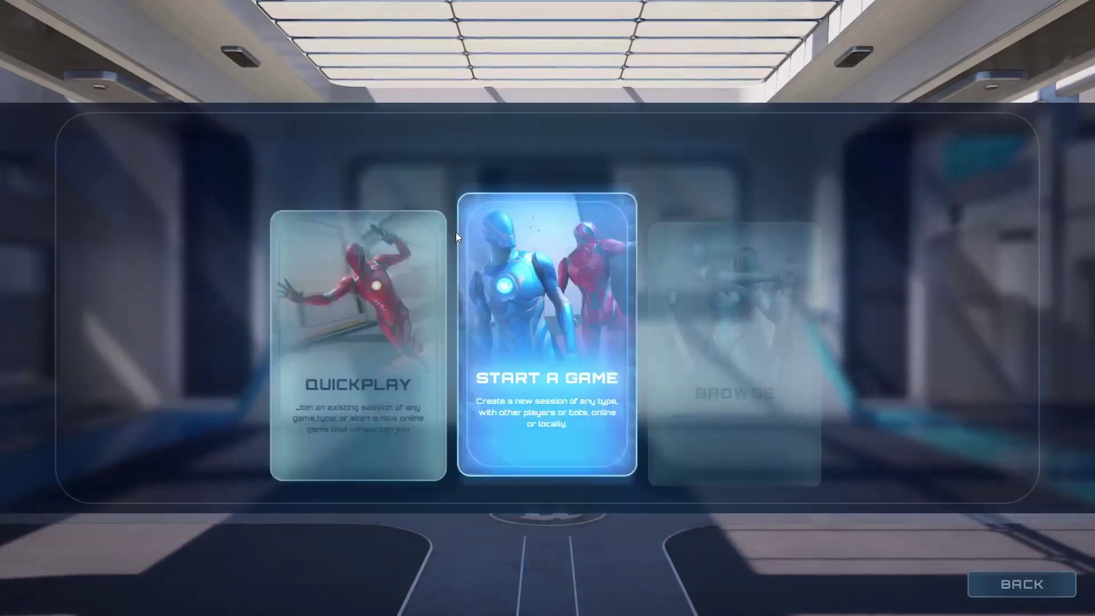
{"action": "left_click", "coordinate": [584, 292]}
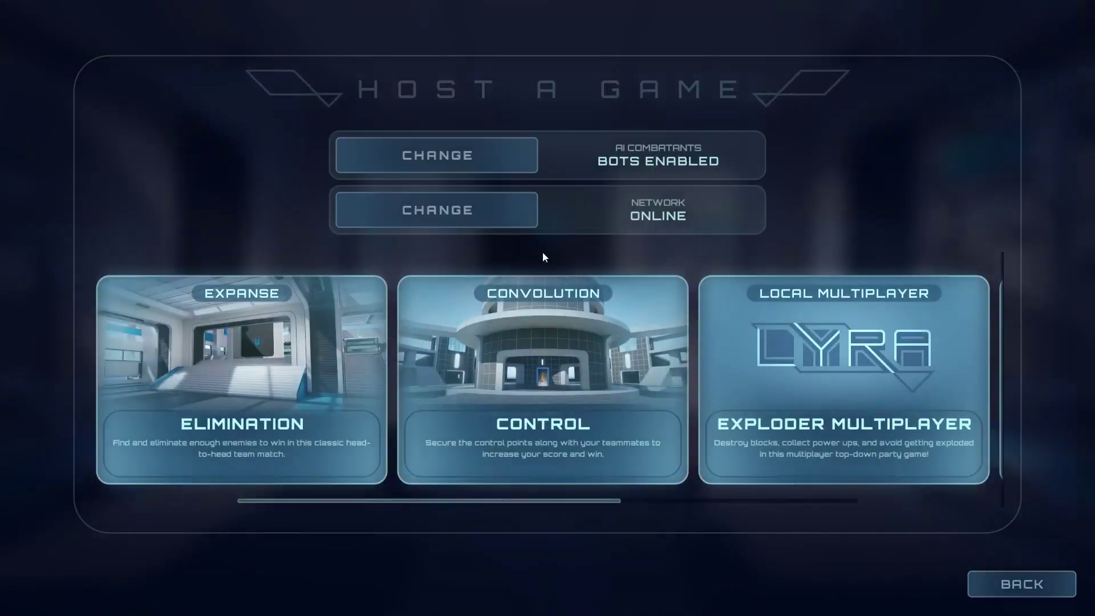
{"action": "left_click", "coordinate": [502, 213]}
{"action": "left_click", "coordinate": [560, 344]}
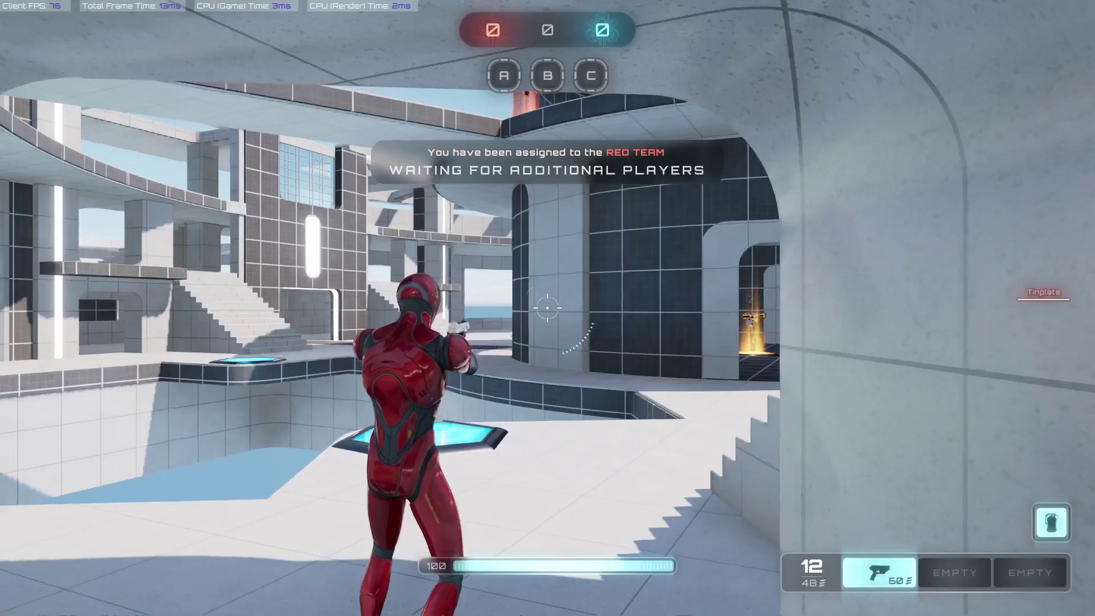
Run from the spawn area through the central room while firing the pistol, and aim toward the opposite passage
{"action": "left_click", "coordinate": [547, 307]}
{"action": "key", "text": "w"}
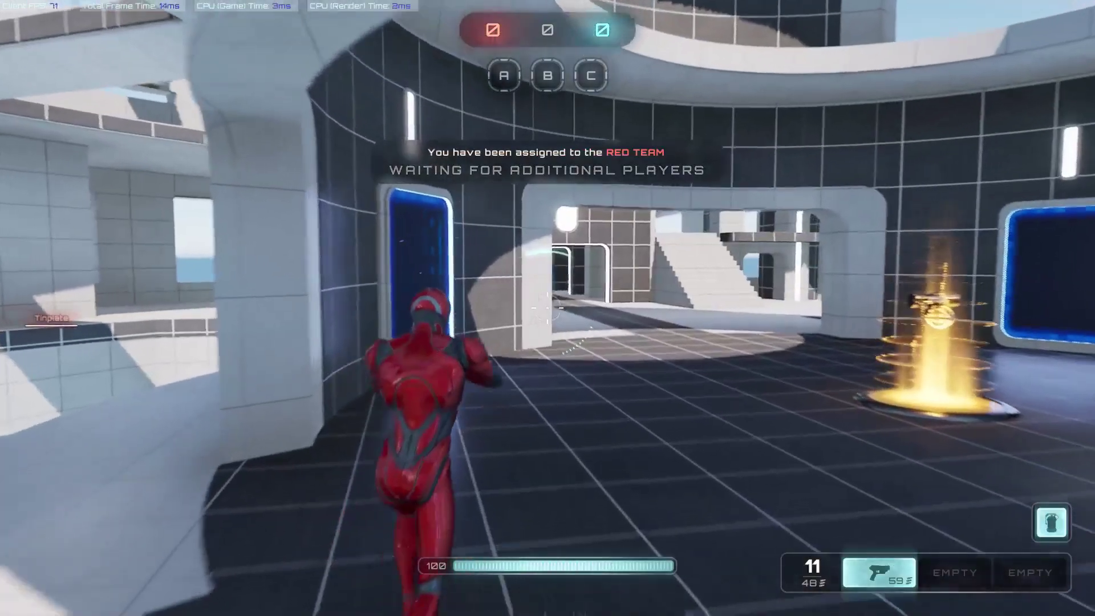
{"action": "right_click", "coordinate": [547, 308]}
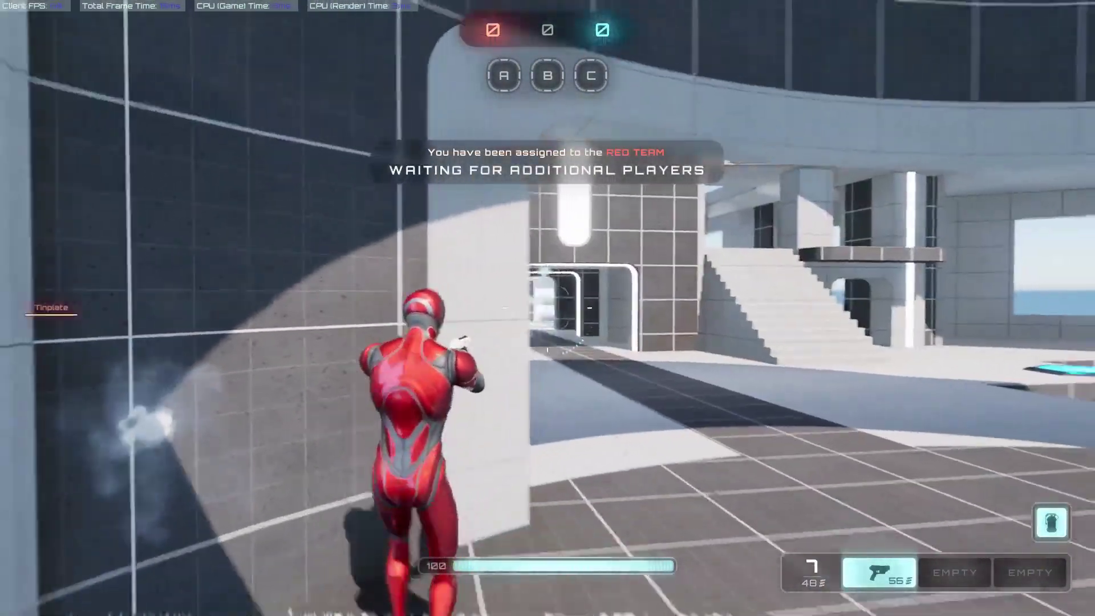
{"action": "right_click", "coordinate": [547, 308]}
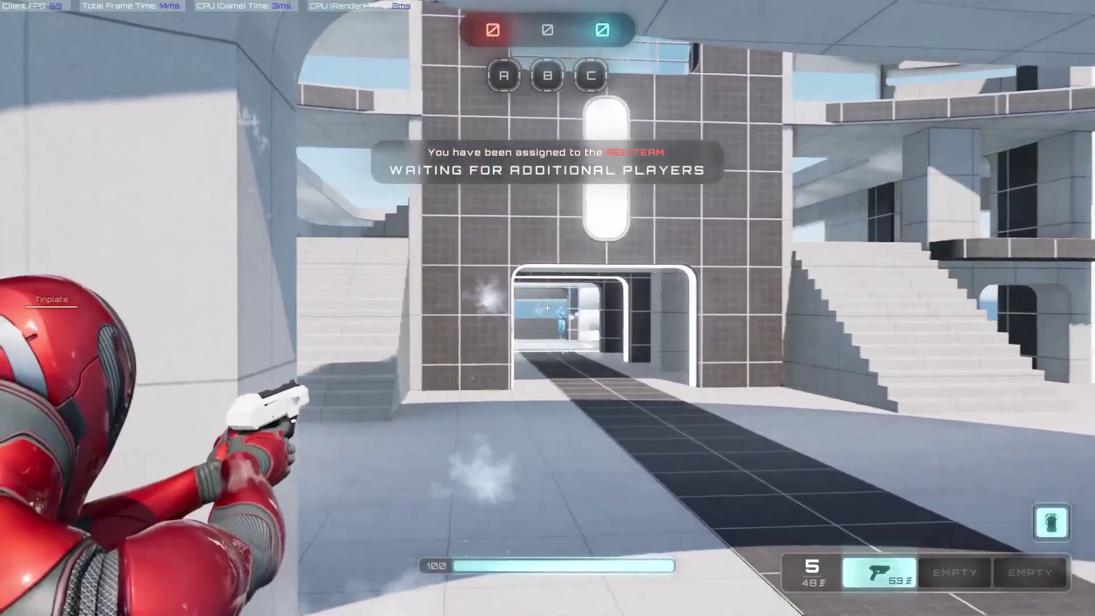
Empty the pistol at the passage entrance, reload, and advance down the passage firing at the blue opponent
{"action": "left_click", "coordinate": [547, 308]}
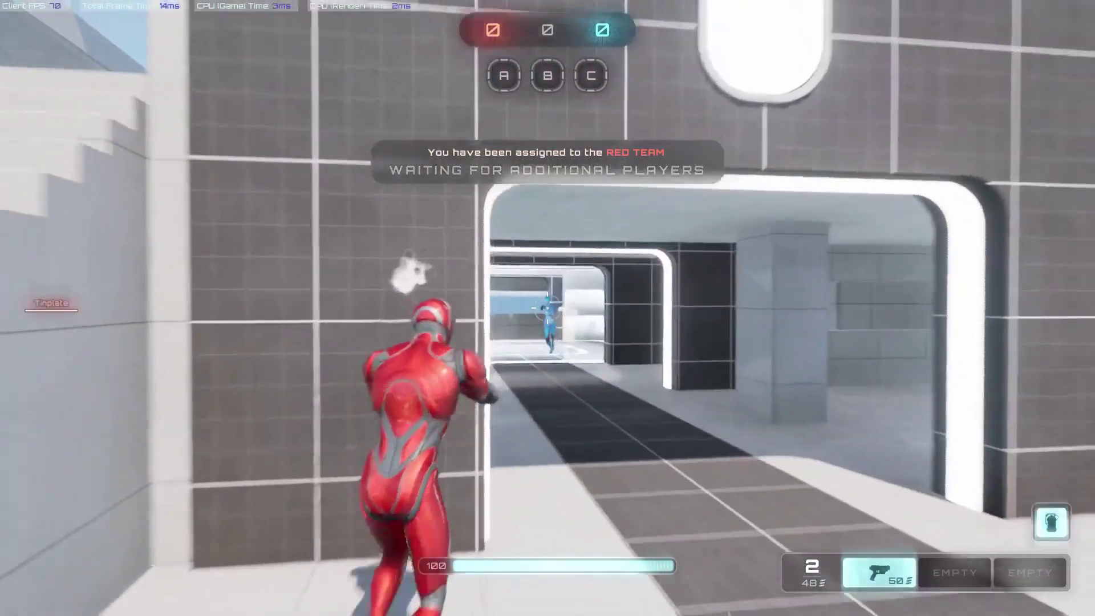
{"action": "left_click", "coordinate": [548, 307]}
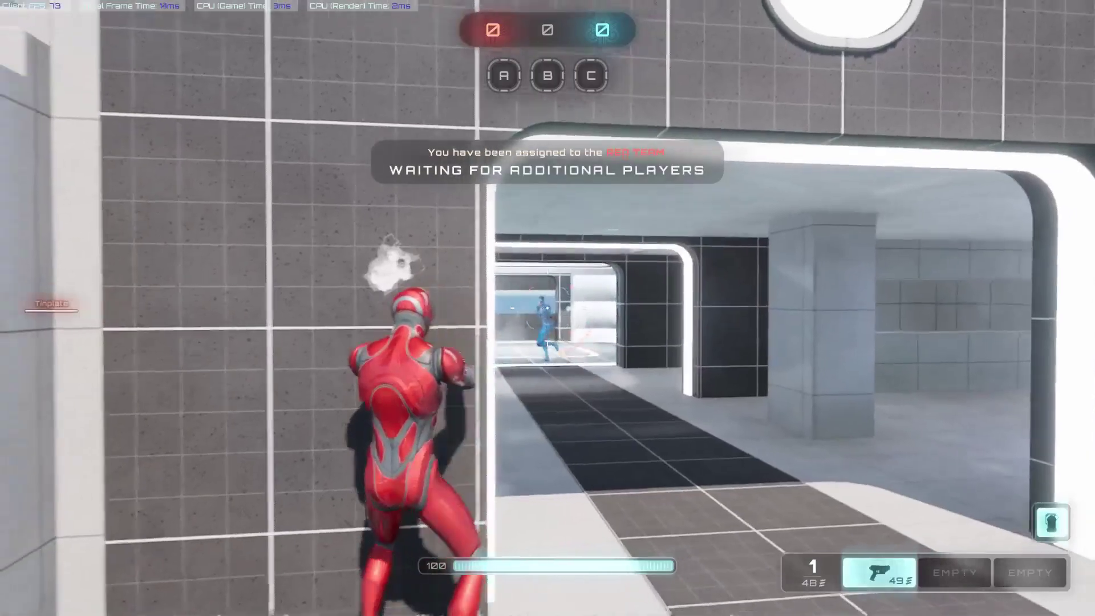
{"action": "left_click", "coordinate": [547, 308]}
{"action": "key", "text": "r"}
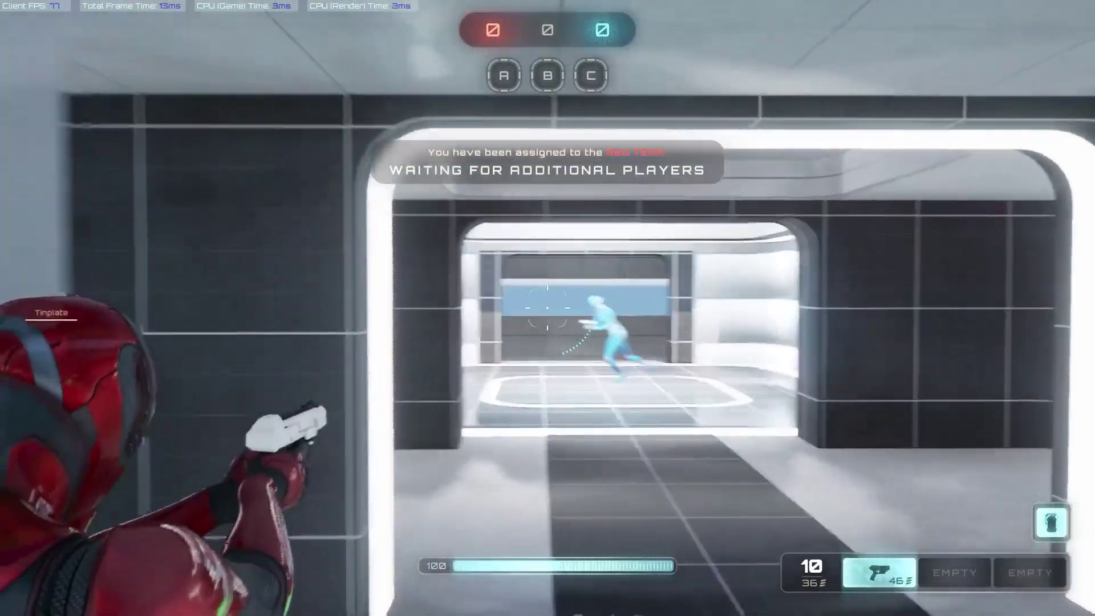
{"action": "left_click", "coordinate": [547, 308]}
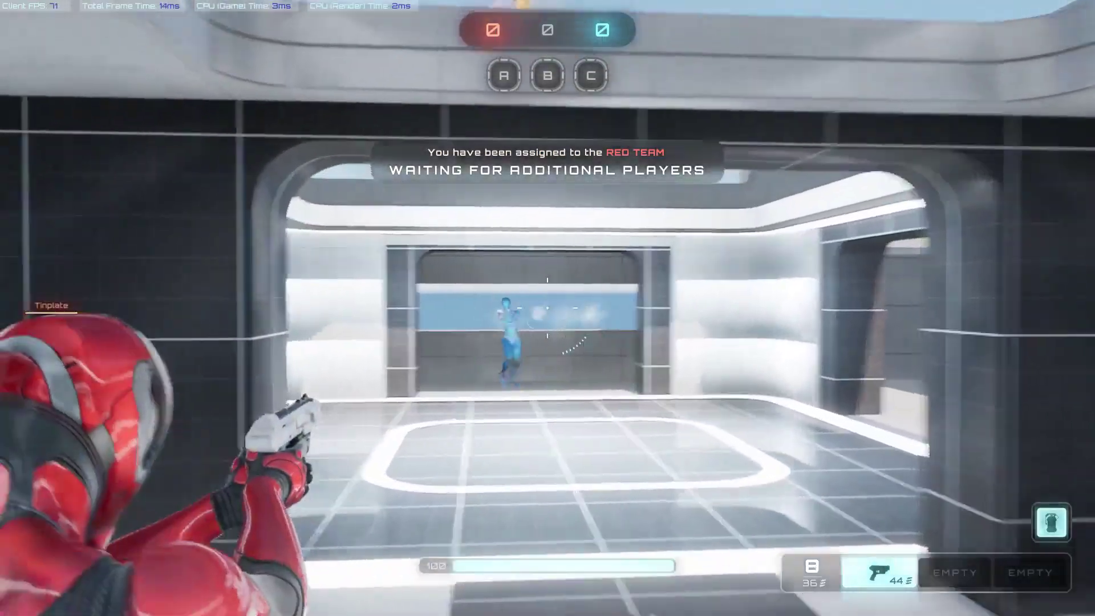
{"action": "left_click", "coordinate": [548, 308]}
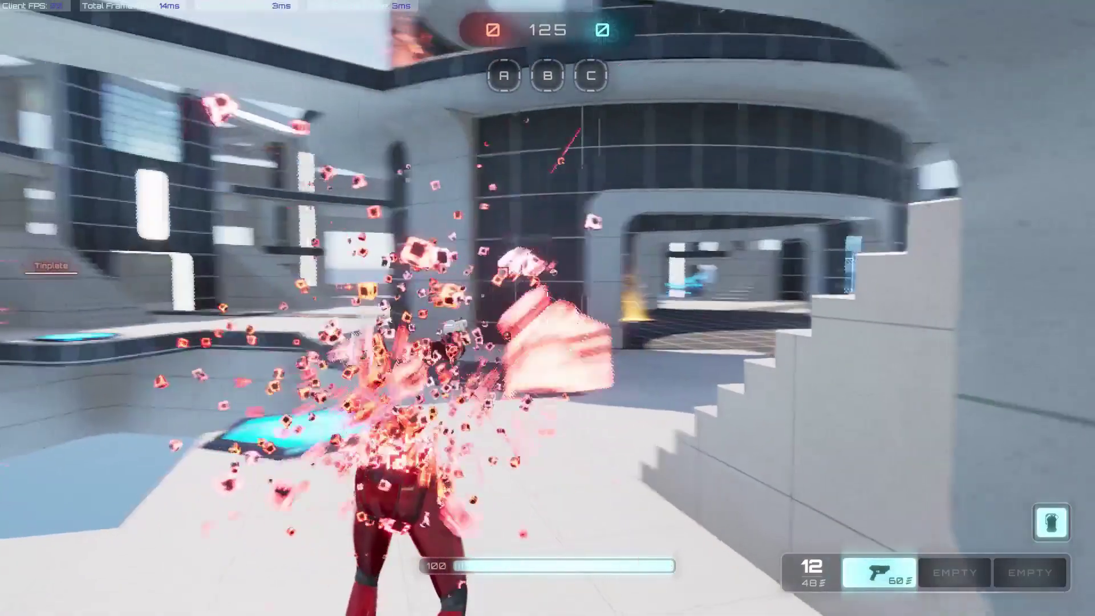
Run from the spawn area into the central room and pick up the rifle from the glowing weapon pad
{"action": "key", "text": "w"}
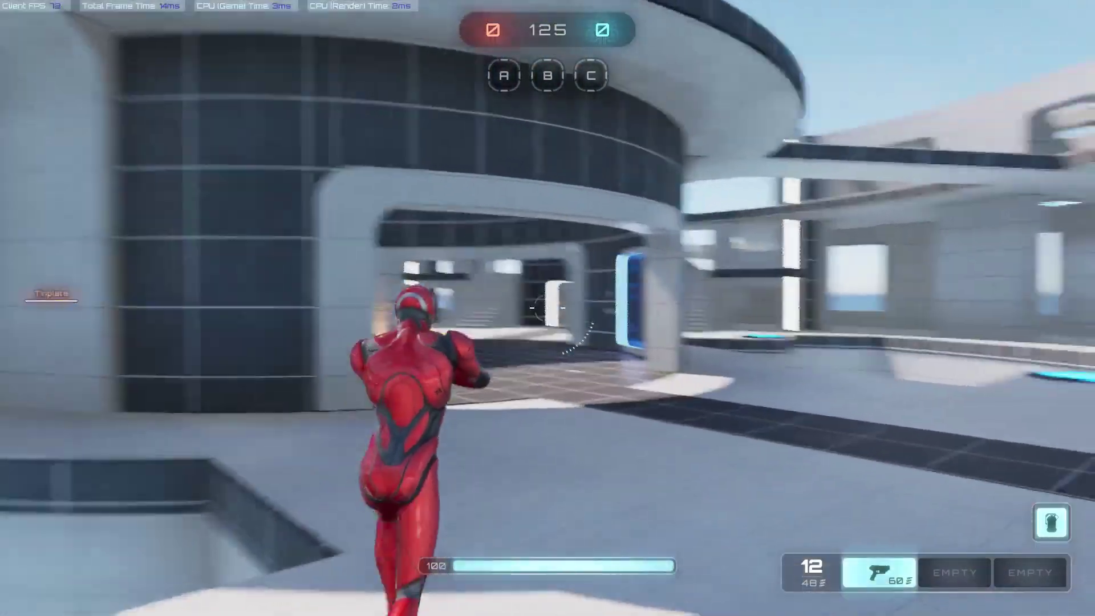
{"action": "key", "text": "w"}
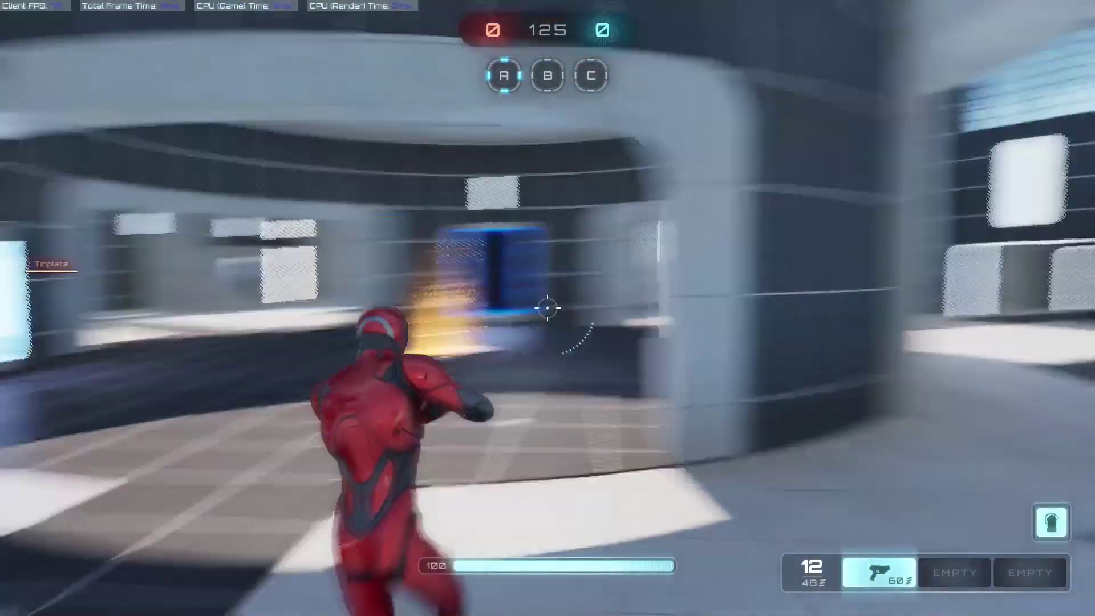
{"action": "key", "text": "w"}
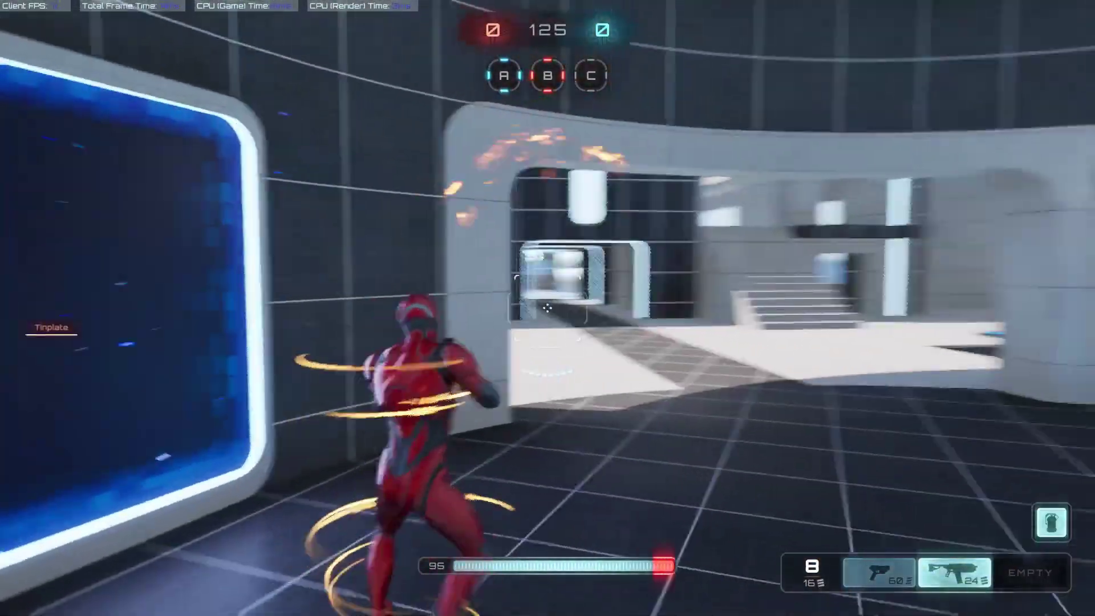
Fire one rifle shot from the central room and dash across the courtyard toward the cyan-lit passage
{"action": "right_click", "coordinate": [547, 308]}
{"action": "key", "text": "d"}
{"action": "left_click", "coordinate": [548, 308]}
{"action": "key", "text": "w"}
{"action": "key", "text": "shift"}
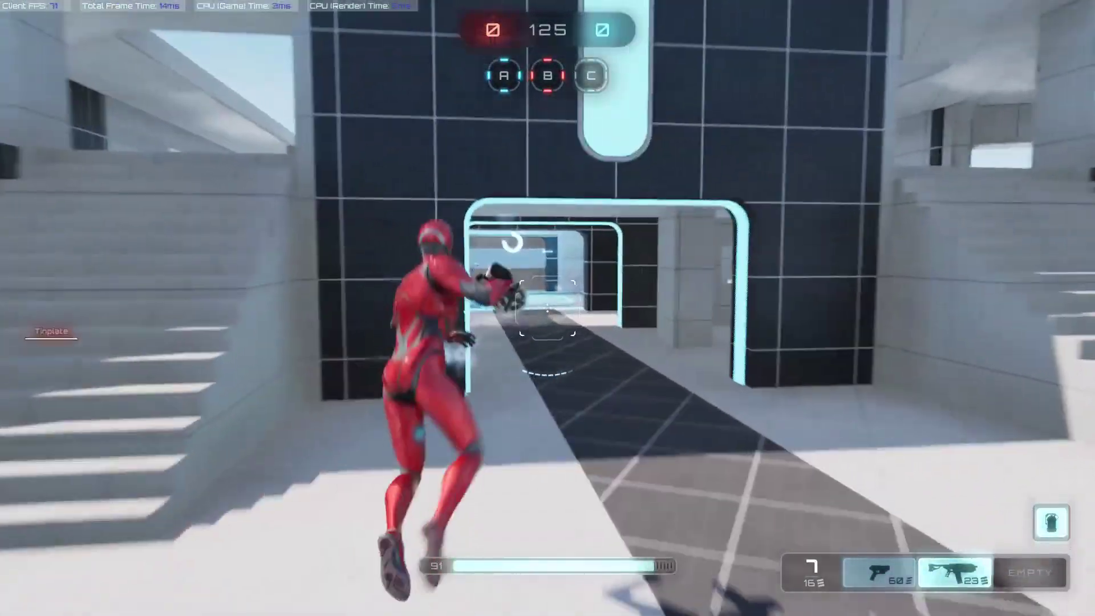
Take cover at the cyan-lit passage entrance, aim the rifle, and fire at the blue opponents inside
{"action": "key", "text": "w"}
{"action": "right_click", "coordinate": [547, 308]}
{"action": "left_click", "coordinate": [548, 308]}
{"action": "key", "text": "a"}
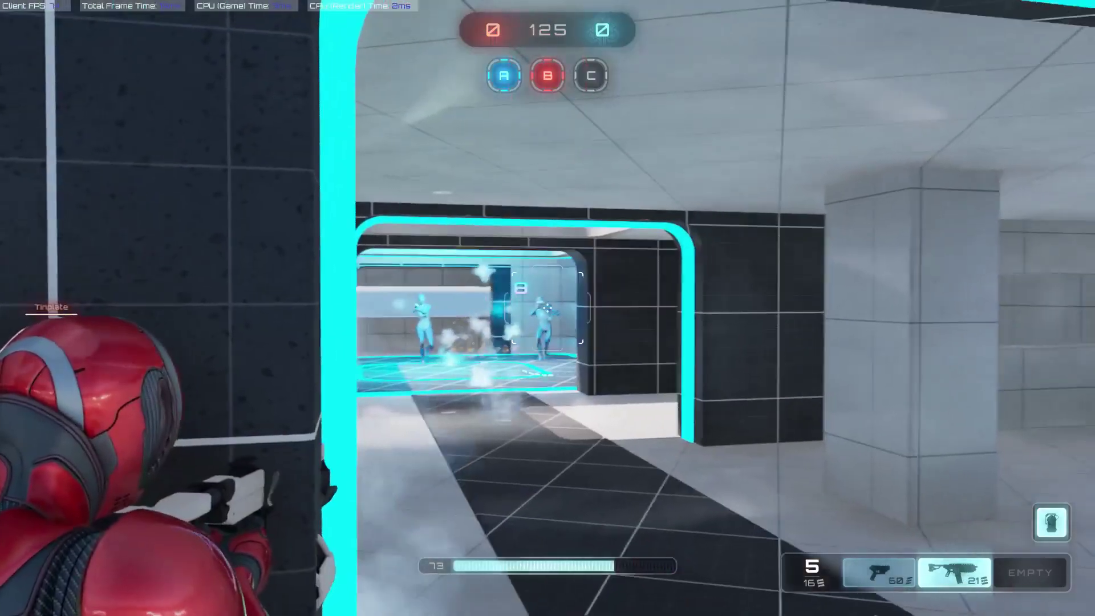
{"action": "left_click", "coordinate": [548, 308]}
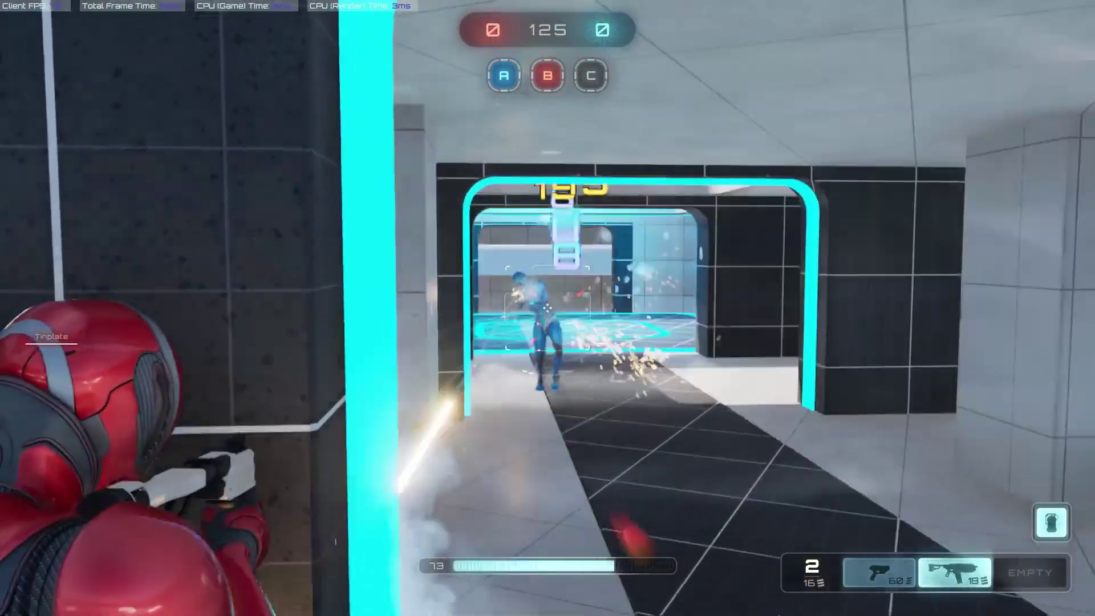
Advance through the passage with the rifle, move around the dark wall beside control point A, and fire
{"action": "key", "text": "w"}
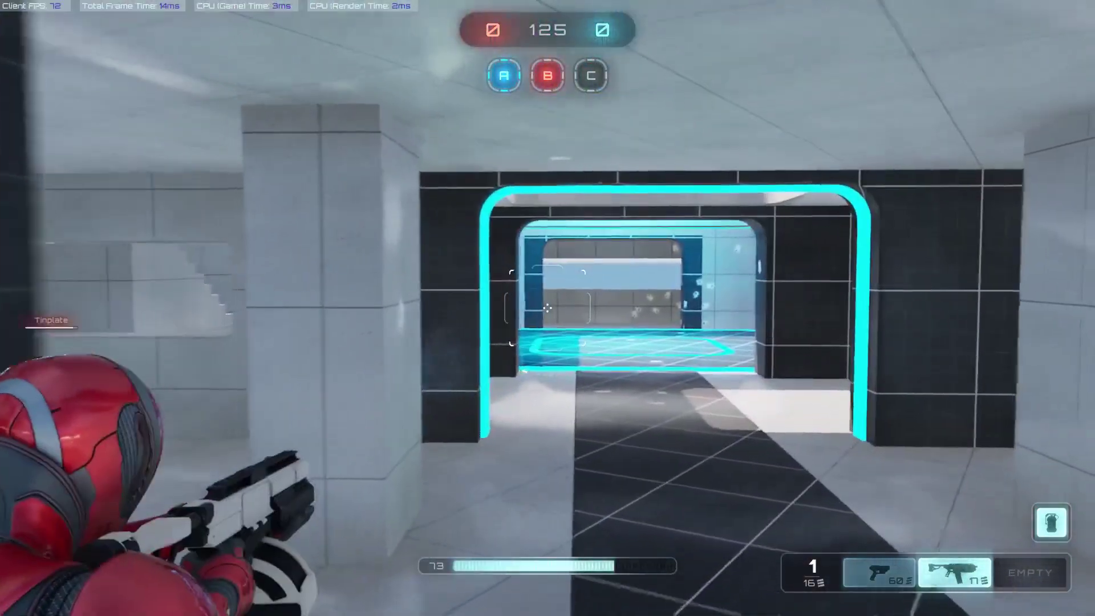
{"action": "key", "text": "w"}
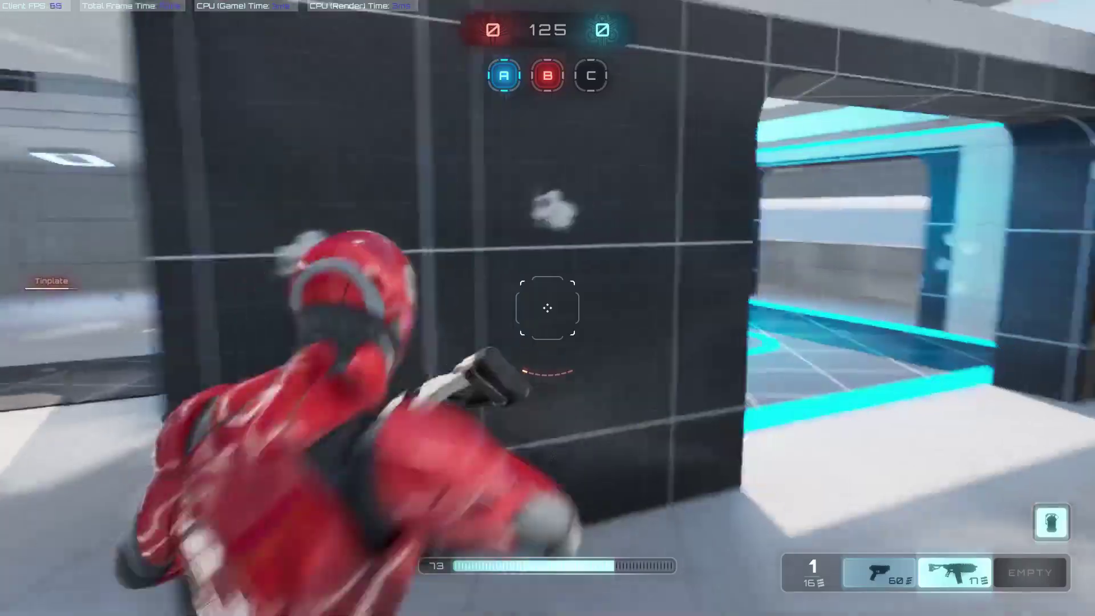
{"action": "key", "text": "w"}
{"action": "left_click", "coordinate": [547, 308]}
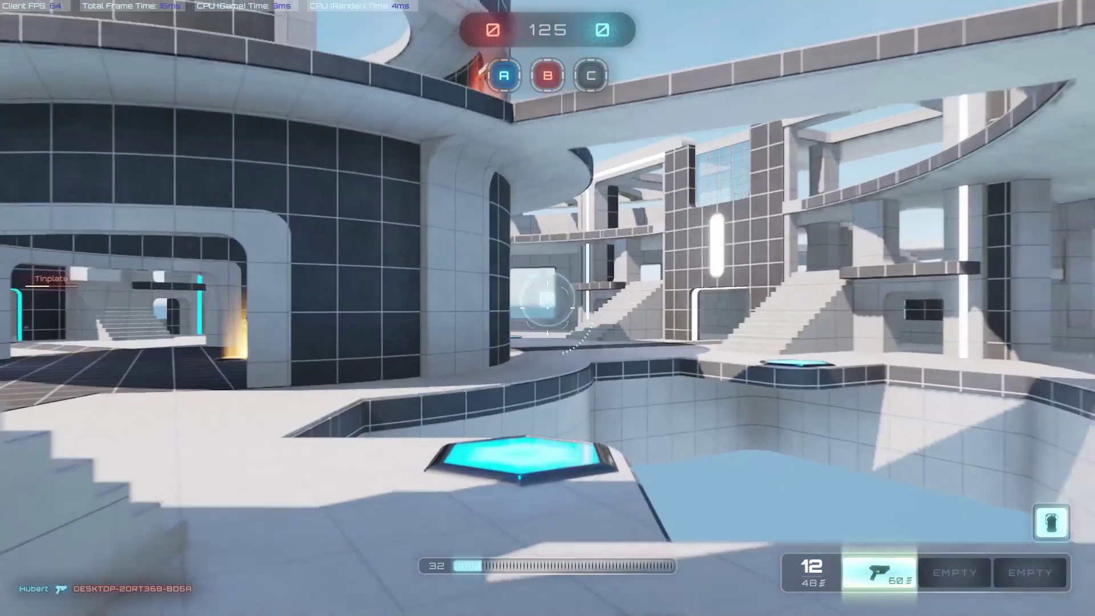
Run from the spawn area past the staircase, through the covered pillared walkway, and out toward the central tower
{"action": "key", "text": "w"}
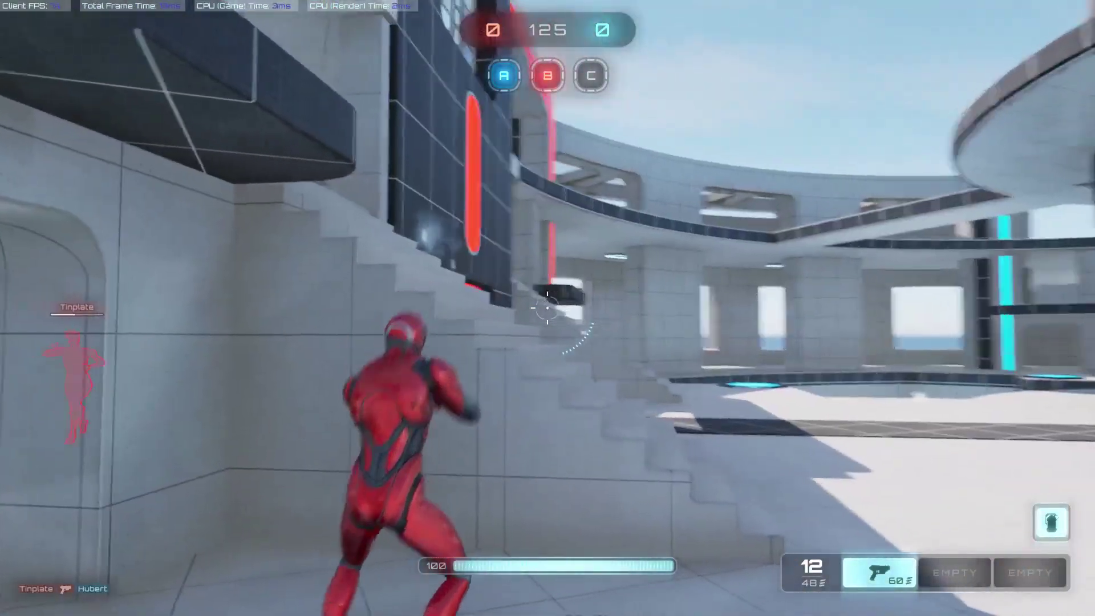
{"action": "key", "text": "w"}
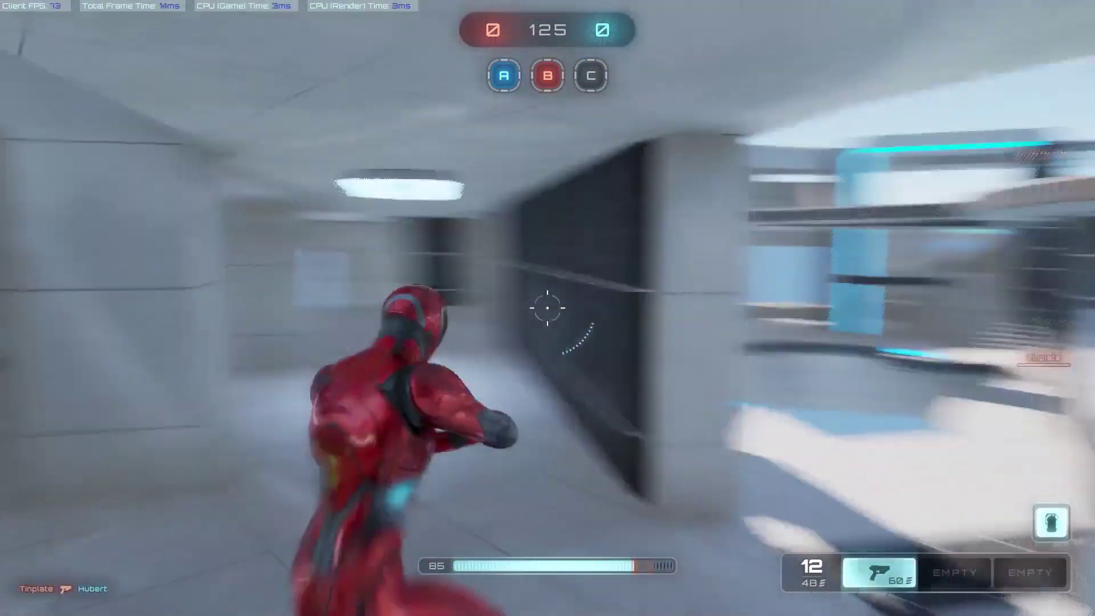
{"action": "key", "text": "w"}
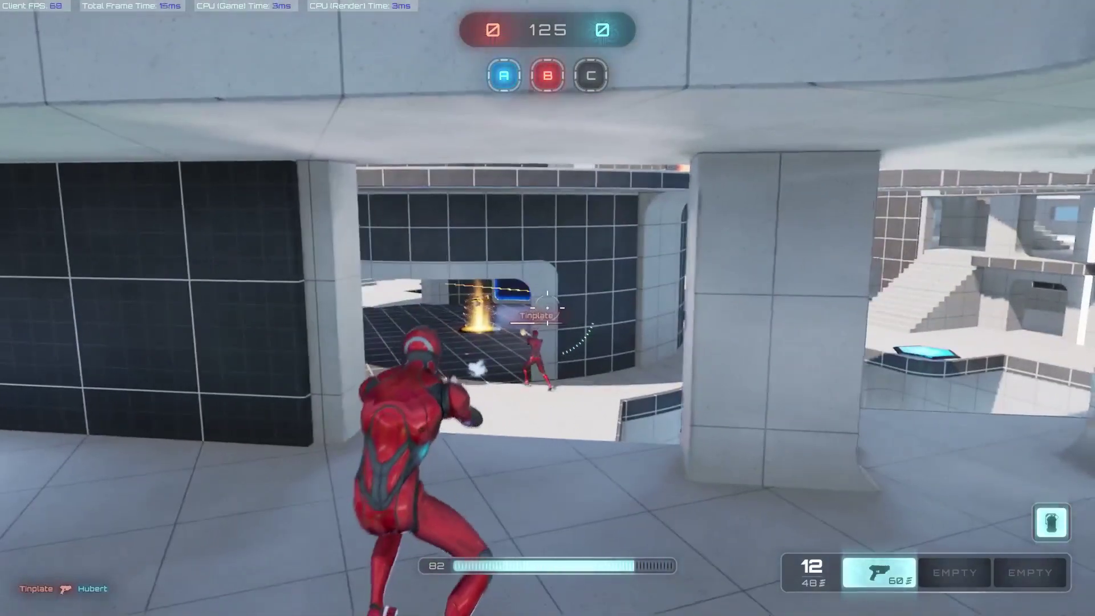
{"action": "key", "text": "w"}
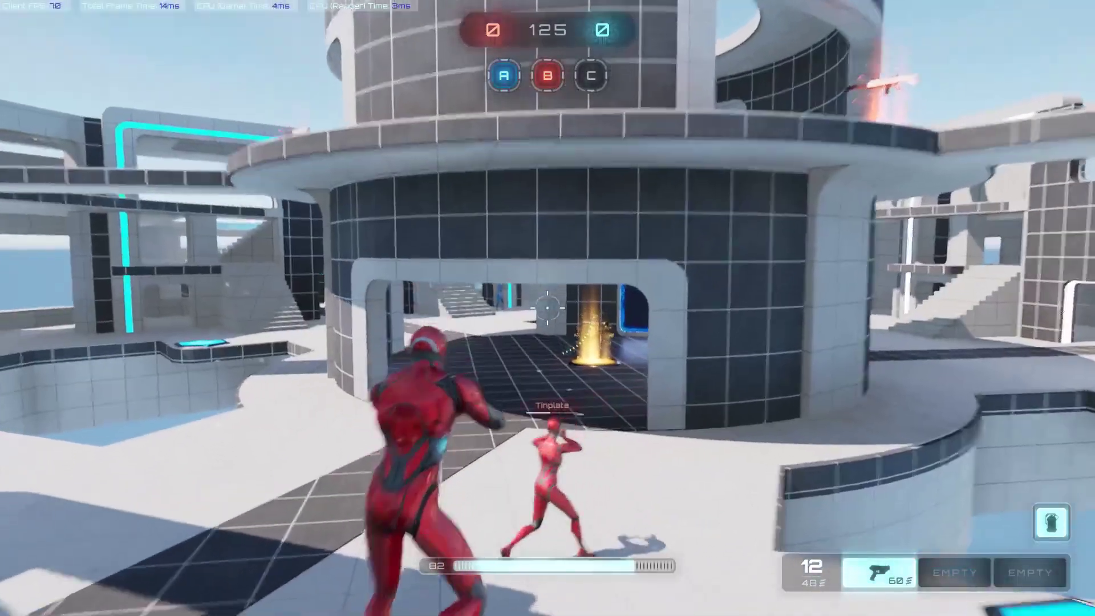
Back away from the central tower, aim the pistol, and fire five shots across the courtyard and into the central room
{"action": "key", "text": "s"}
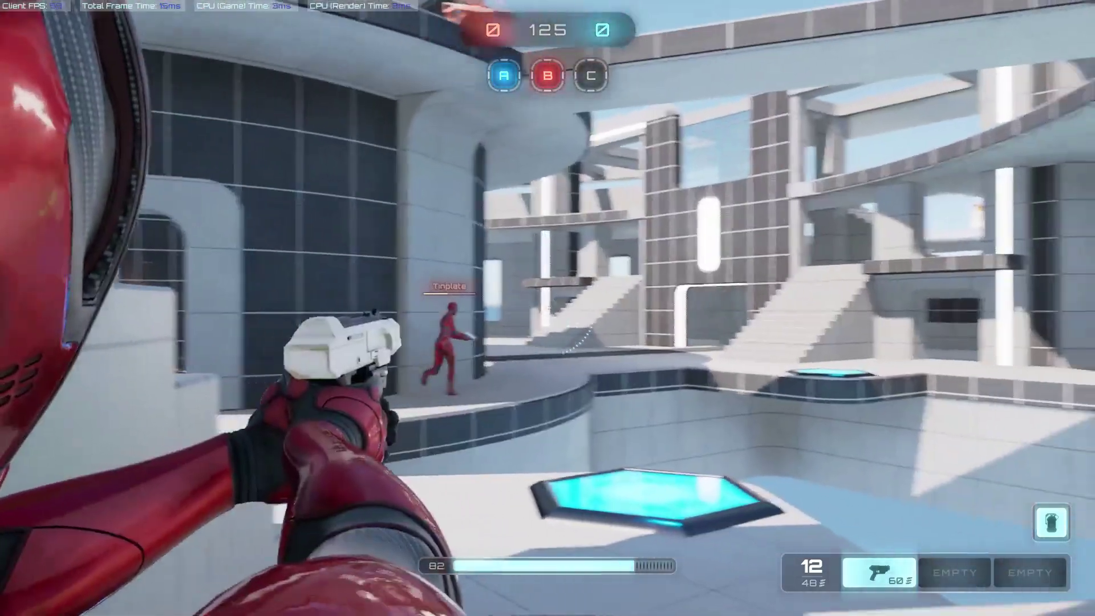
{"action": "left_click", "coordinate": [548, 308]}
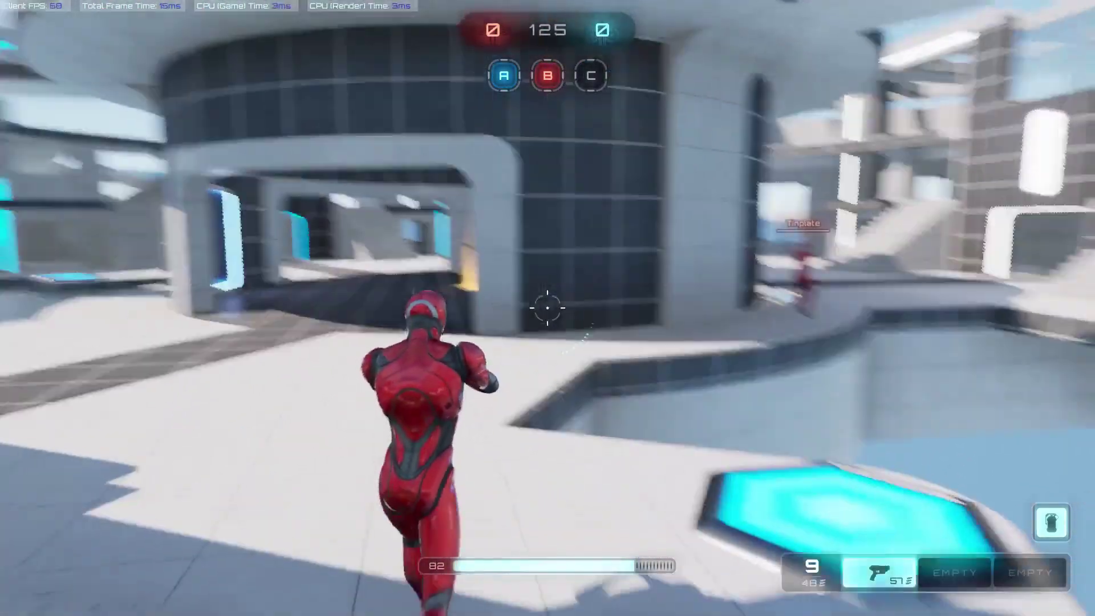
{"action": "left_click", "coordinate": [547, 307]}
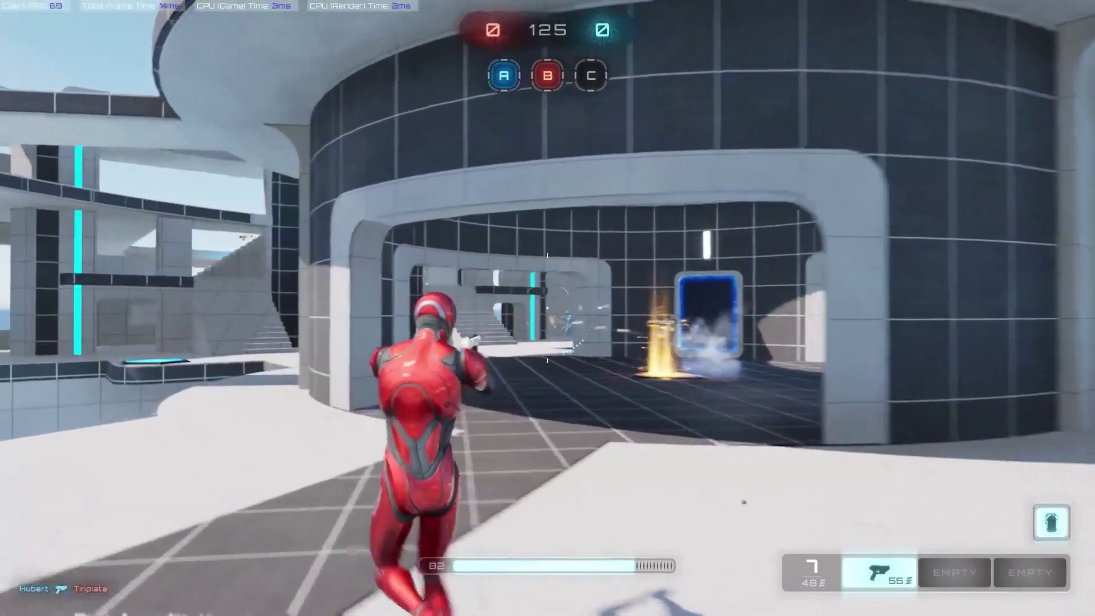